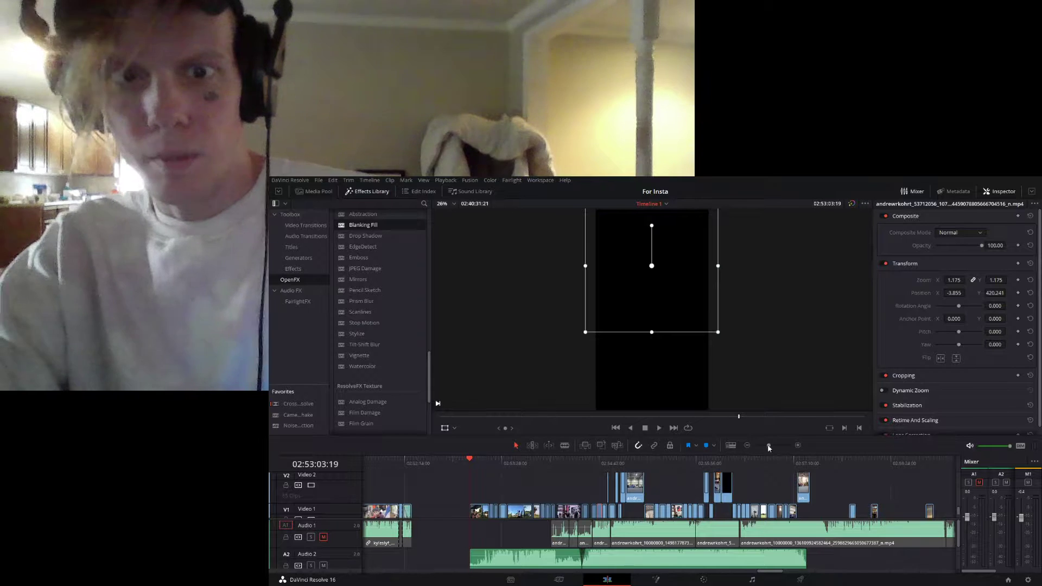
- Scrub through the opening clips of the section starting at 02:53:03:19 and save the project
drag(769, 446, 766, 445)
click(671, 462)
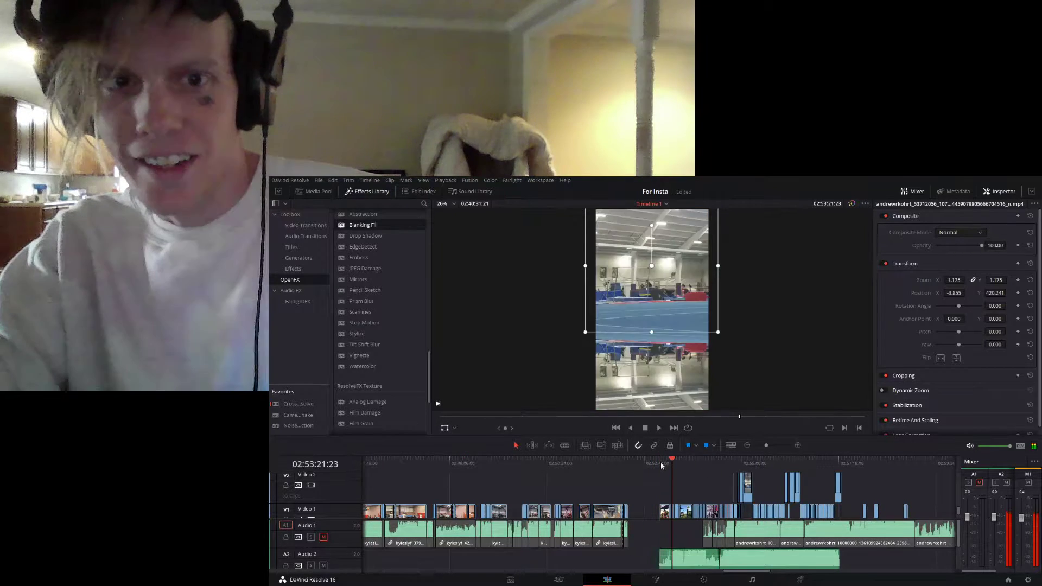
click(659, 462)
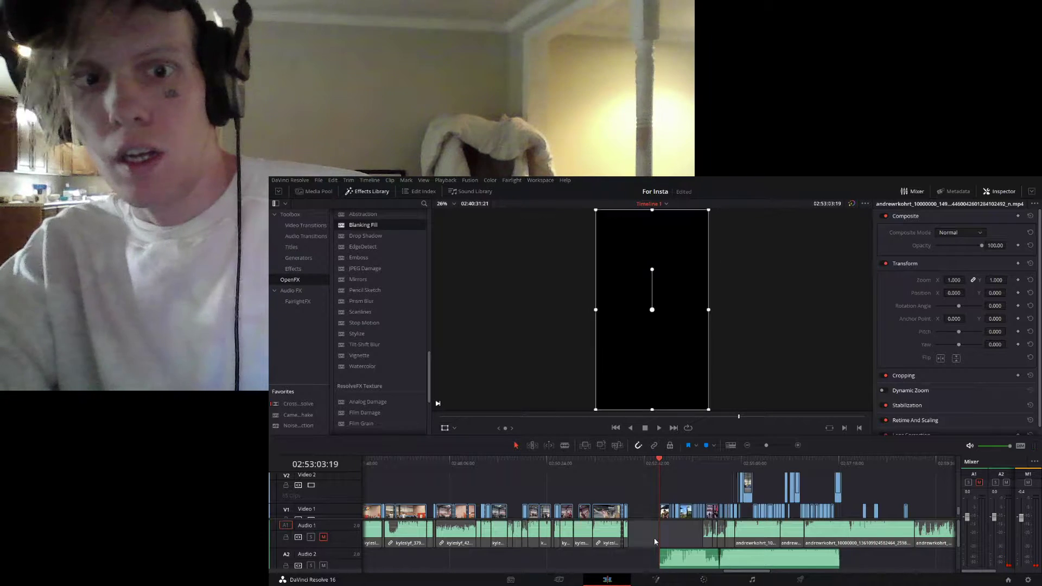
click(648, 464)
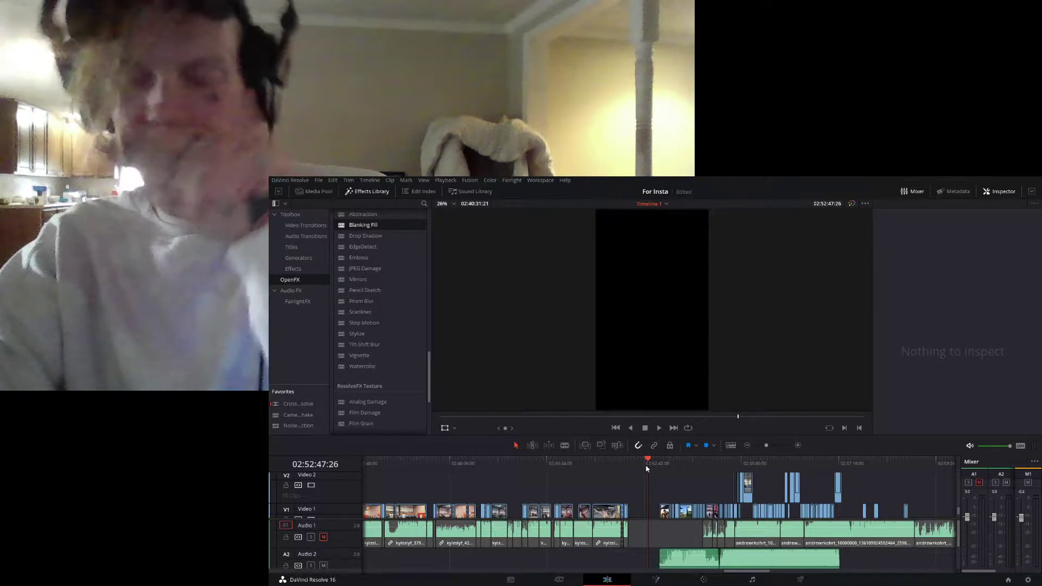
click(658, 464)
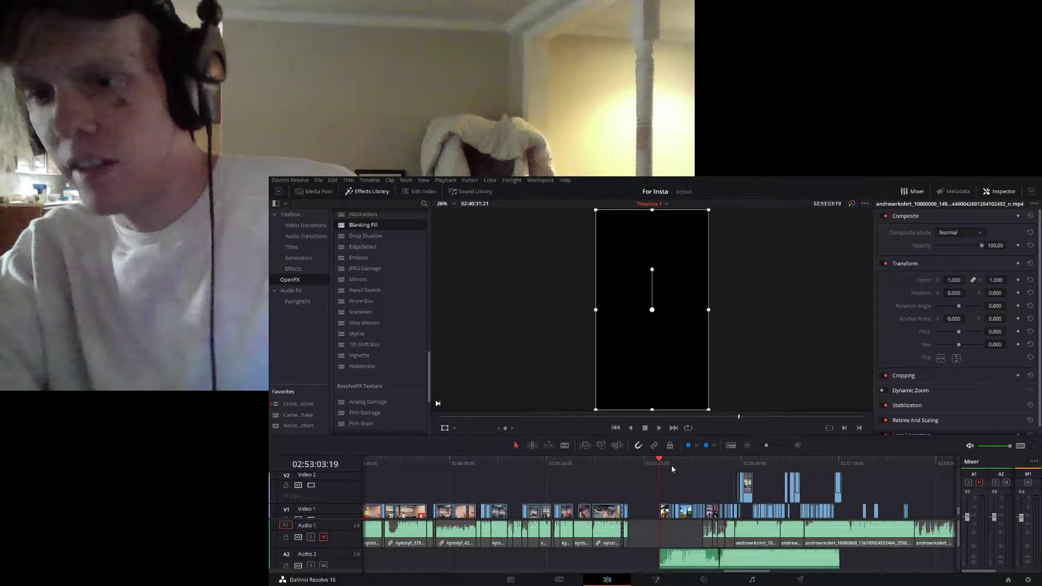
mouse_move(672, 465)
mouse_down()
mouse_move(661, 466)
mouse_move(689, 465)
mouse_move(676, 465)
mouse_up()
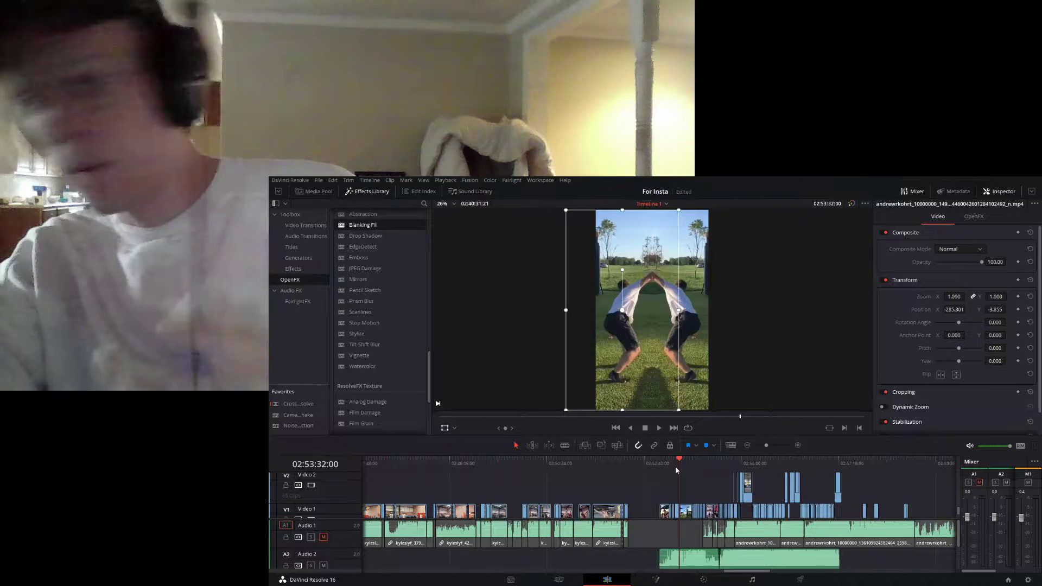
drag(766, 448, 764, 449)
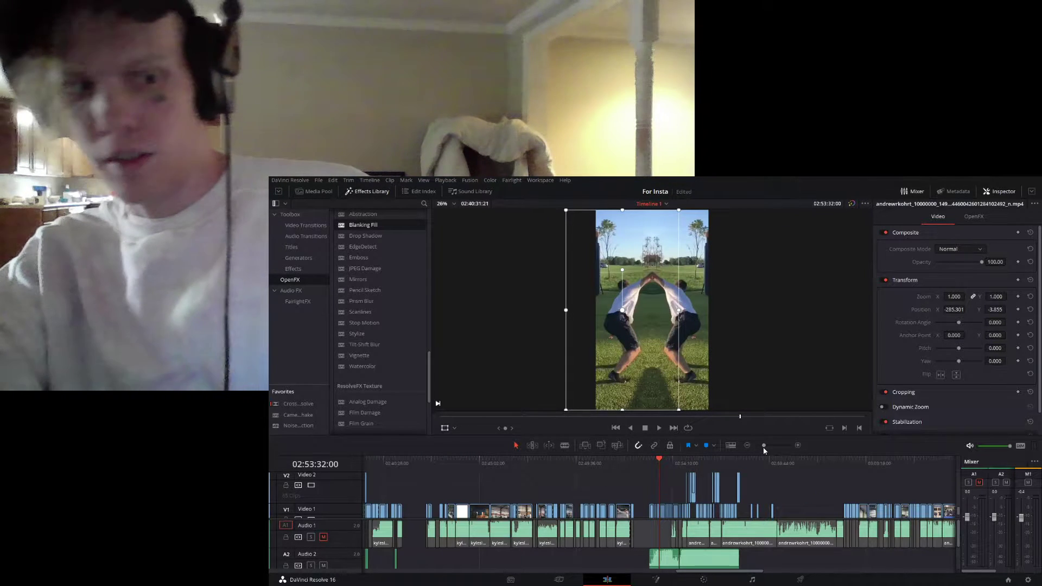
key(ctrl+s)
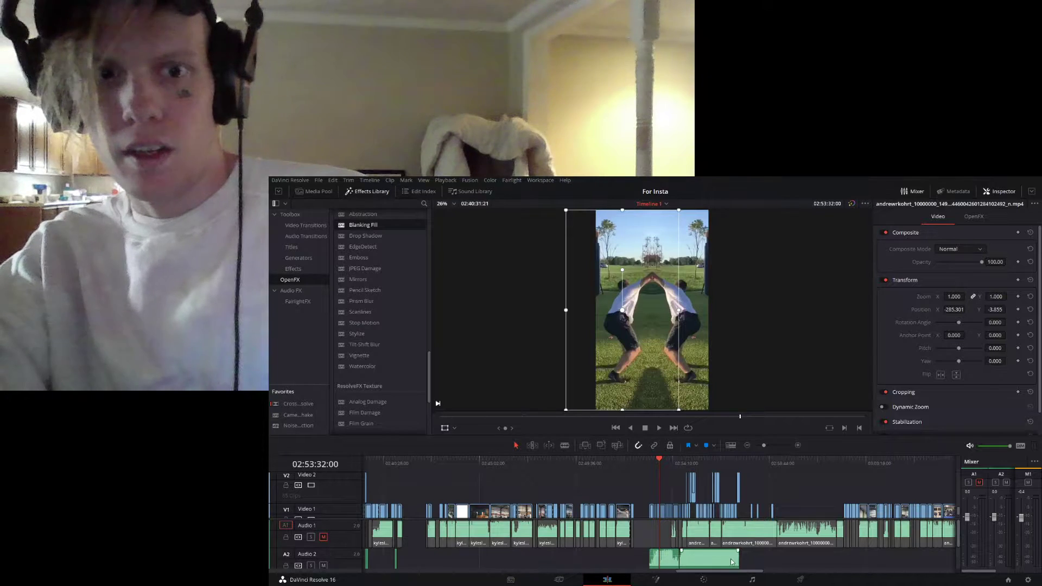
- Survey the whole timeline and the extent of the section backed by NARUTO'S DREAM.mp3 and DaBaby - 21.mp3
drag(743, 575, 792, 579)
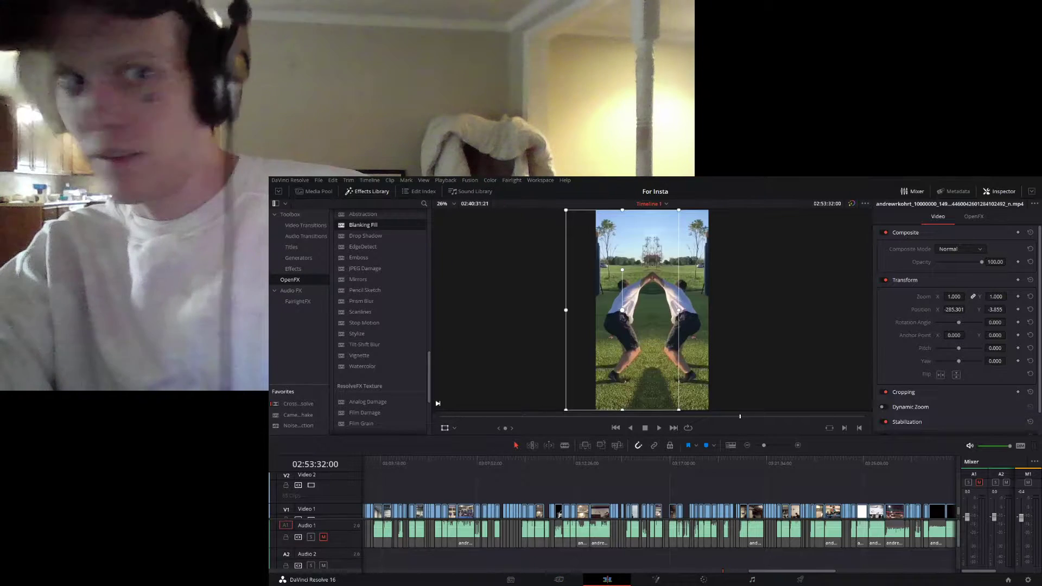
drag(782, 573, 439, 575)
drag(765, 446, 755, 448)
drag(383, 464, 552, 464)
drag(755, 445, 765, 447)
drag(793, 572, 720, 579)
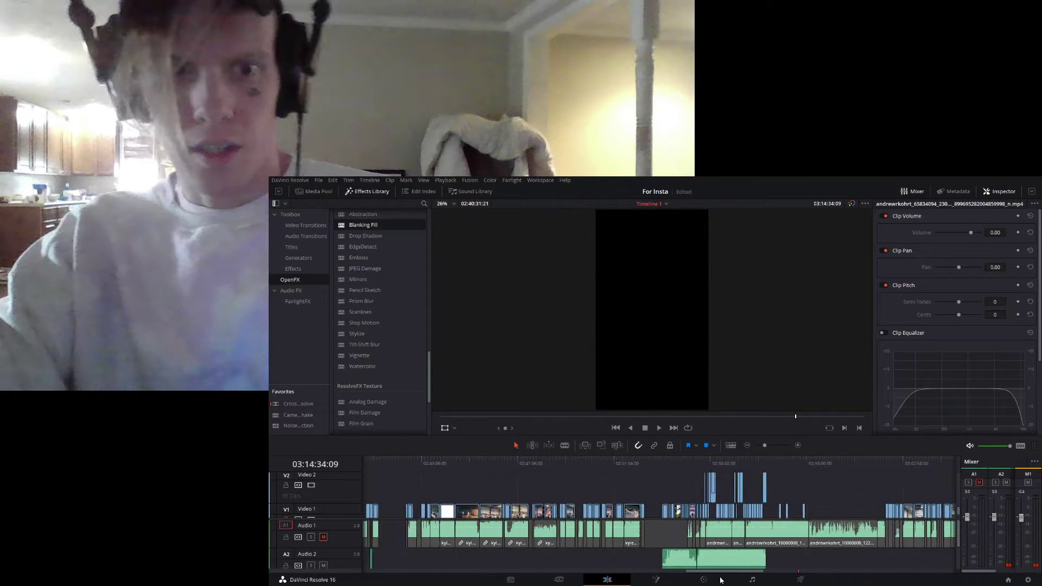
scroll(725, 528, down, 3)
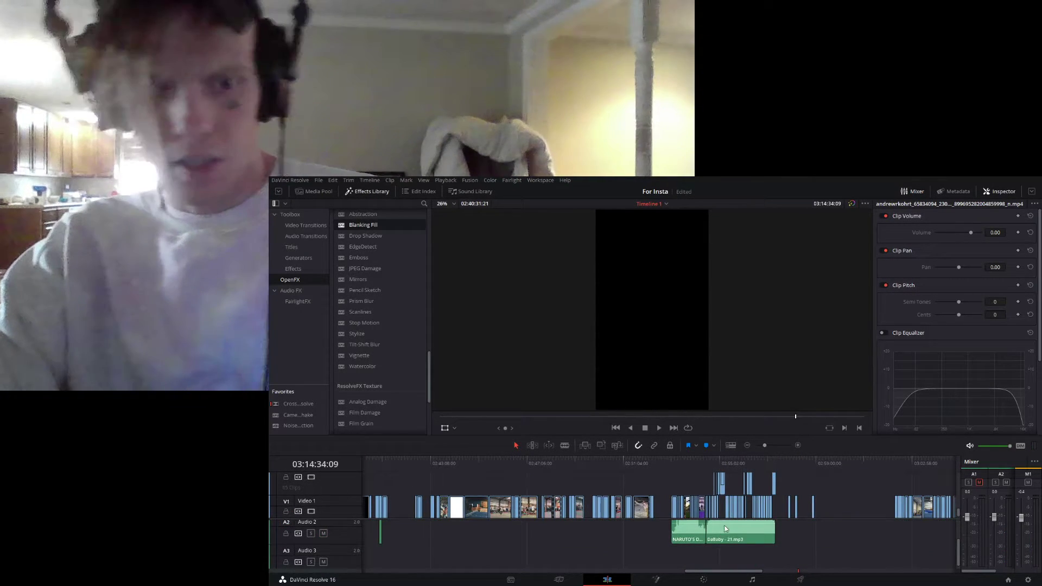
drag(675, 465, 776, 461)
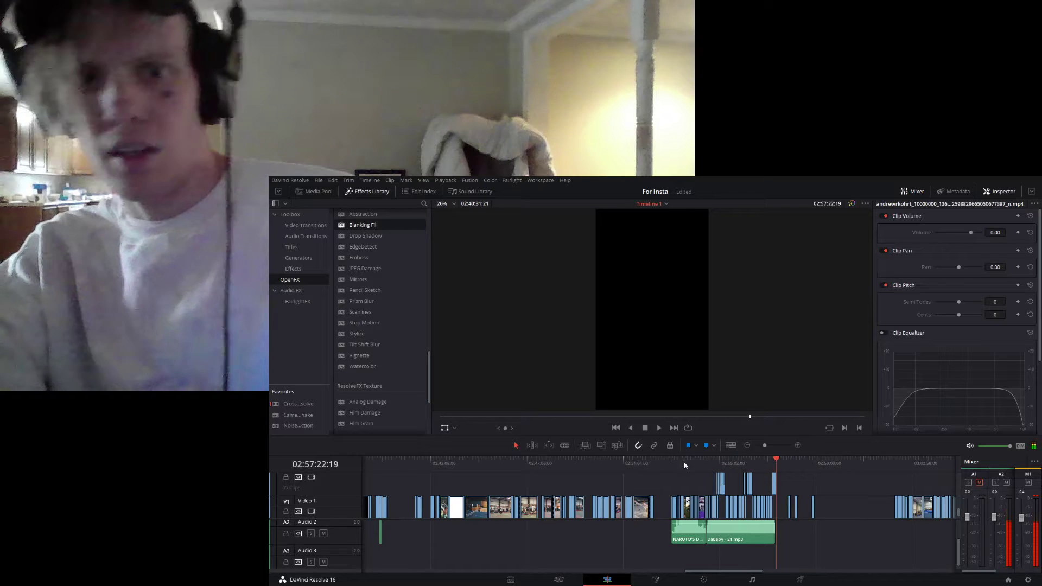
click(670, 467)
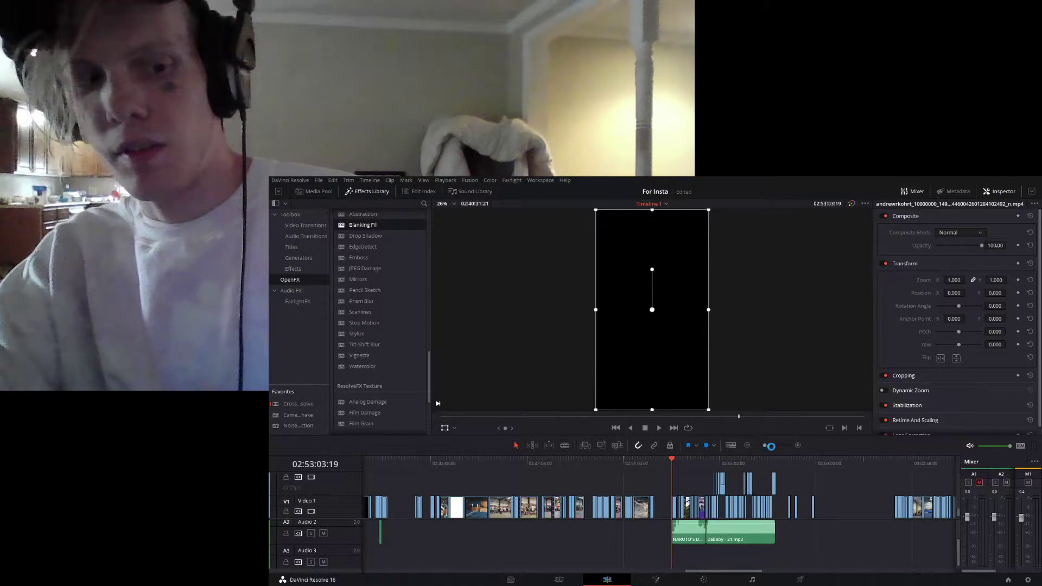
- Examine the first clips over NARUTO'S DREAM.mp3 and the later clips without music up to about 03:16:39
click(772, 447)
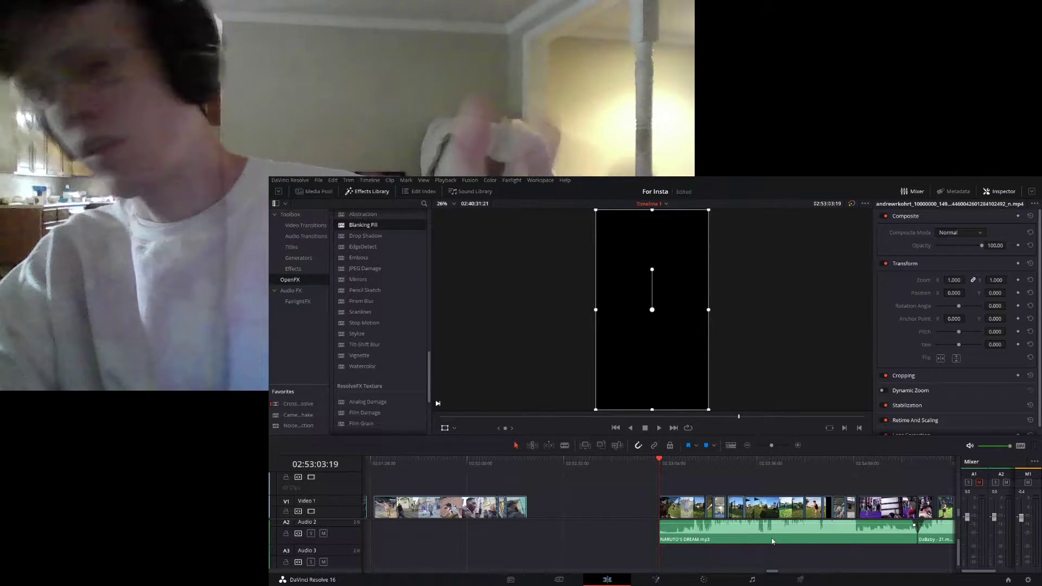
click(690, 467)
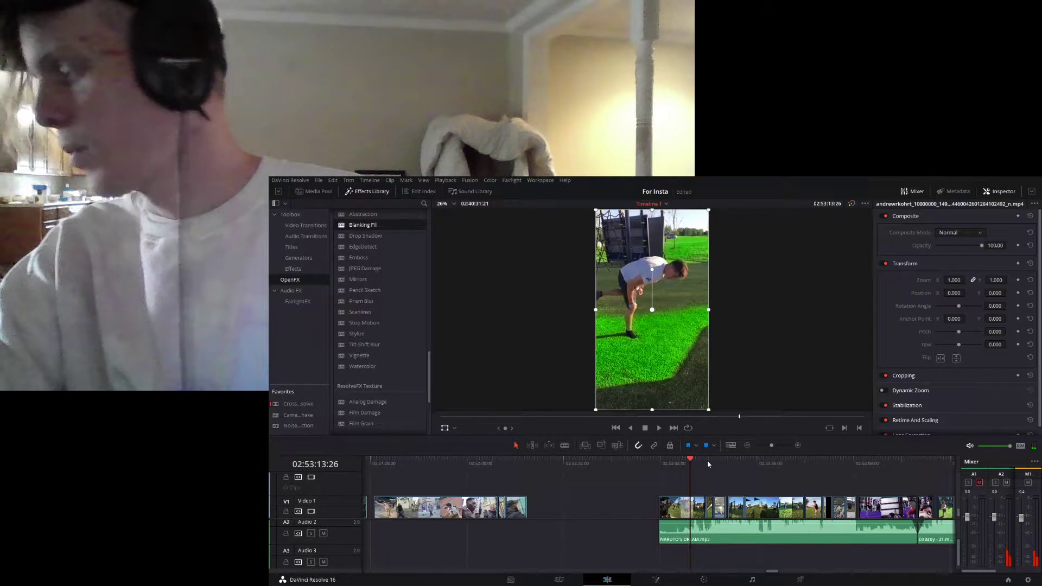
drag(771, 574, 774, 575)
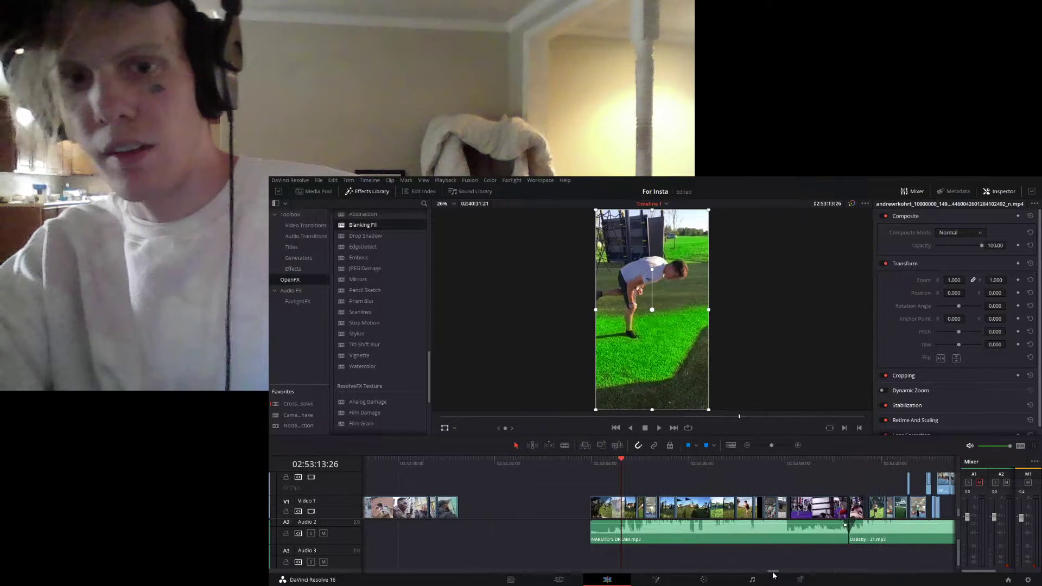
drag(772, 570, 810, 573)
click(763, 446)
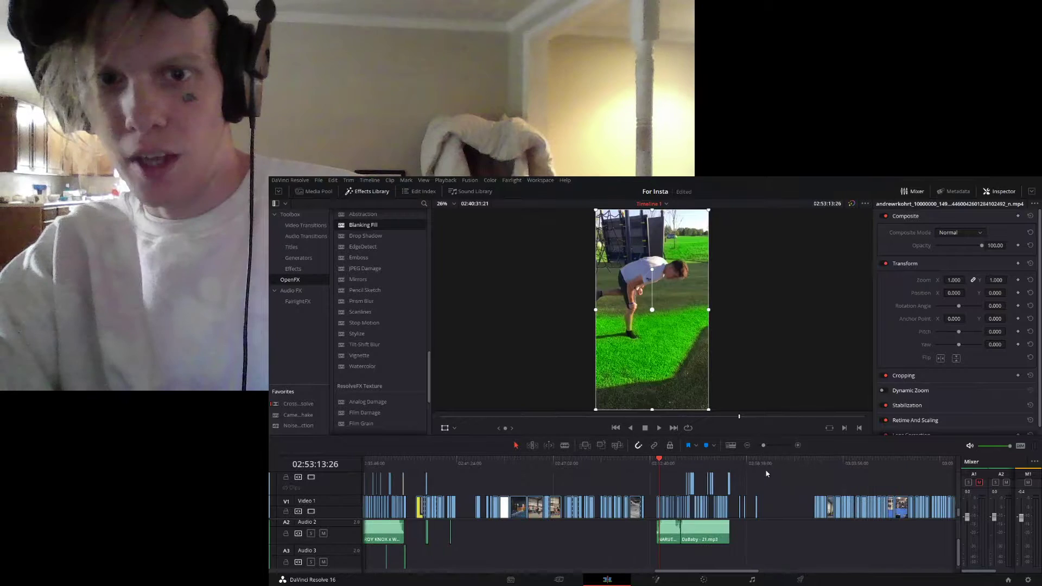
drag(735, 573, 800, 572)
click(499, 463)
drag(498, 463, 592, 470)
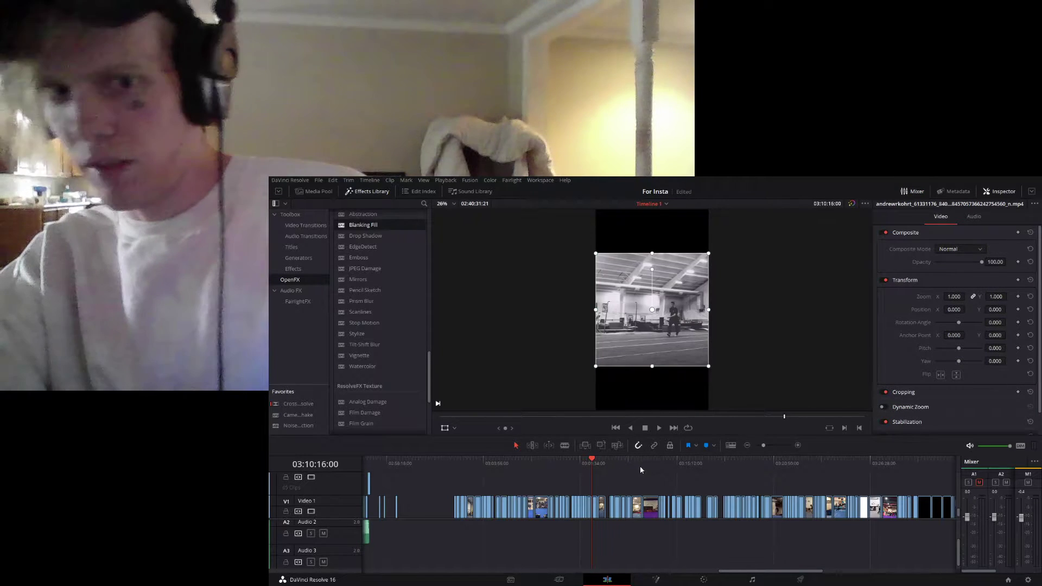
drag(656, 469, 702, 464)
drag(763, 445, 770, 445)
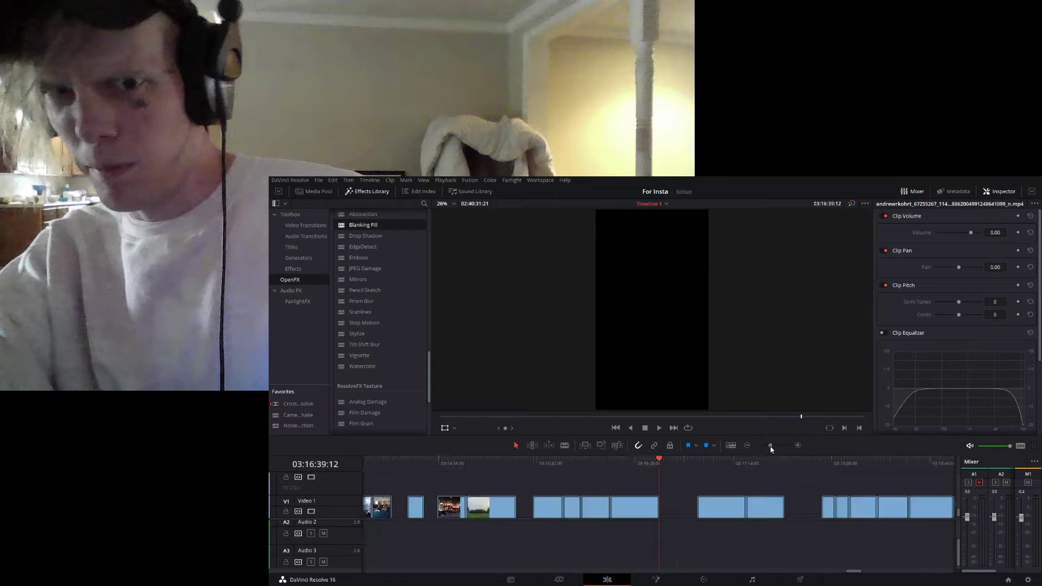
click(640, 504)
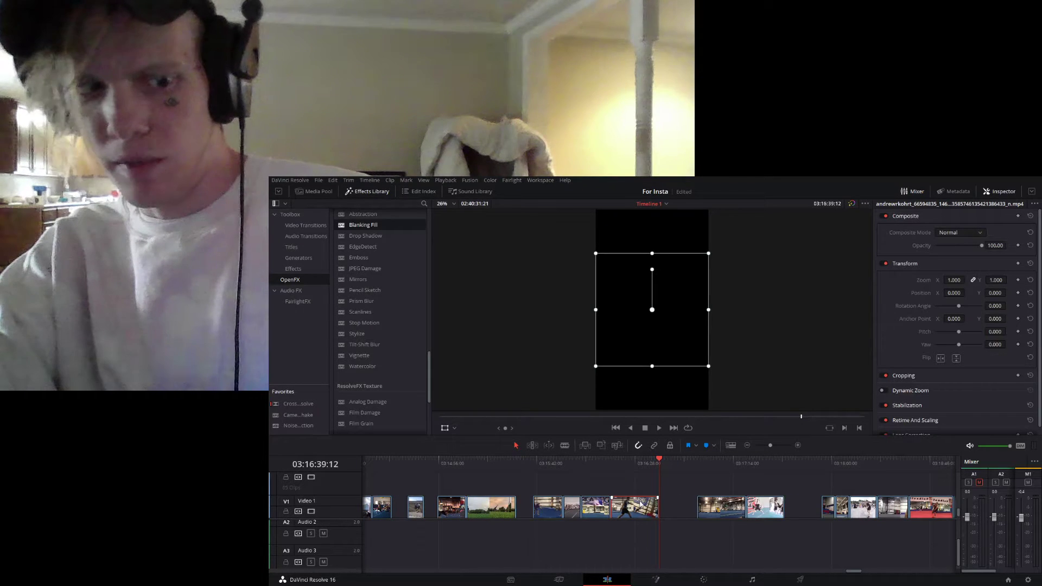
key(Delete)
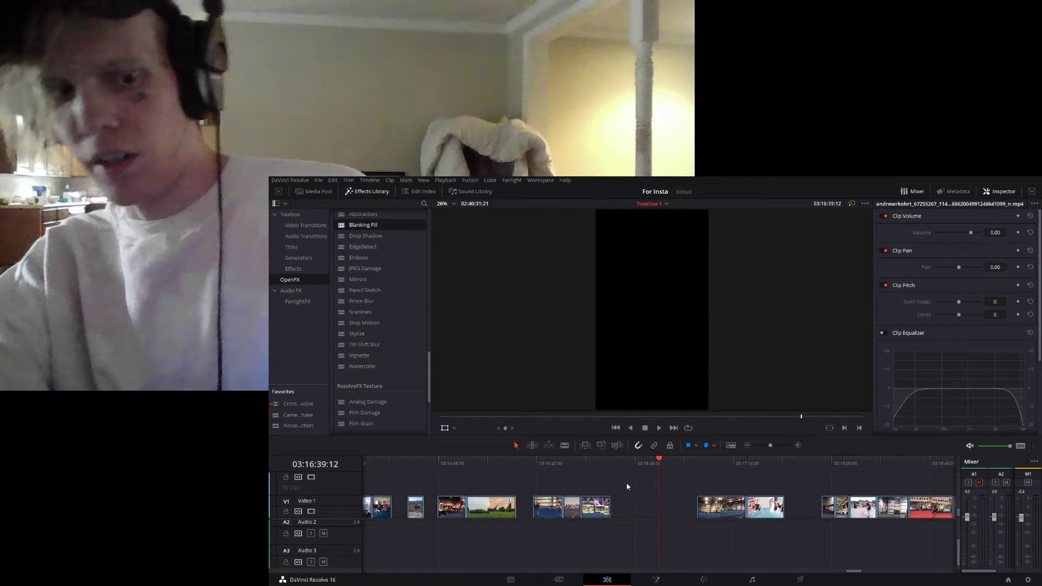
key(ctrl+z)
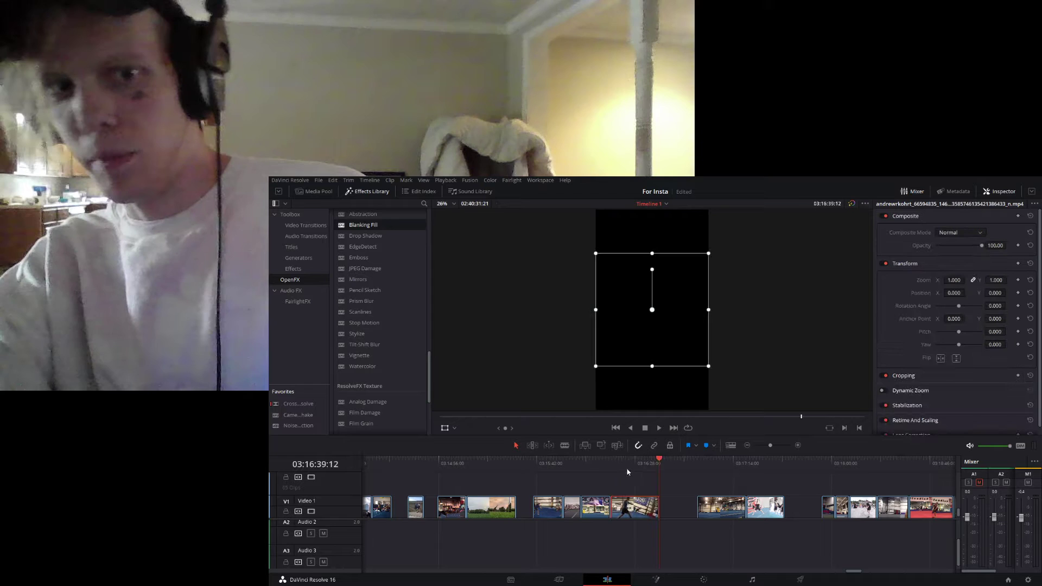
- Go back to the section with the two music tracks and examine its clips through to the gaps near its end
click(766, 447)
drag(766, 452, 762, 464)
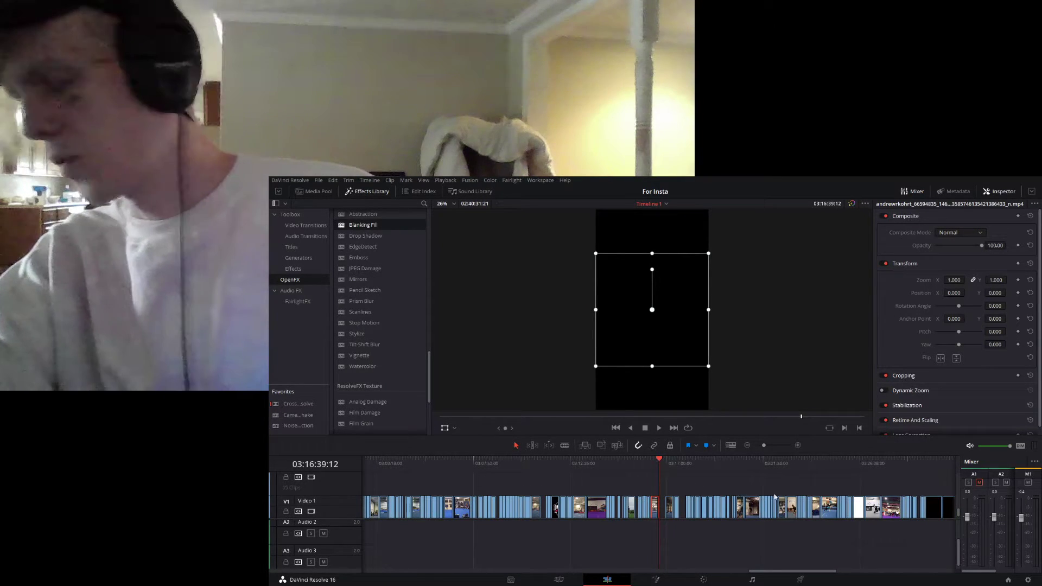
drag(793, 571, 704, 574)
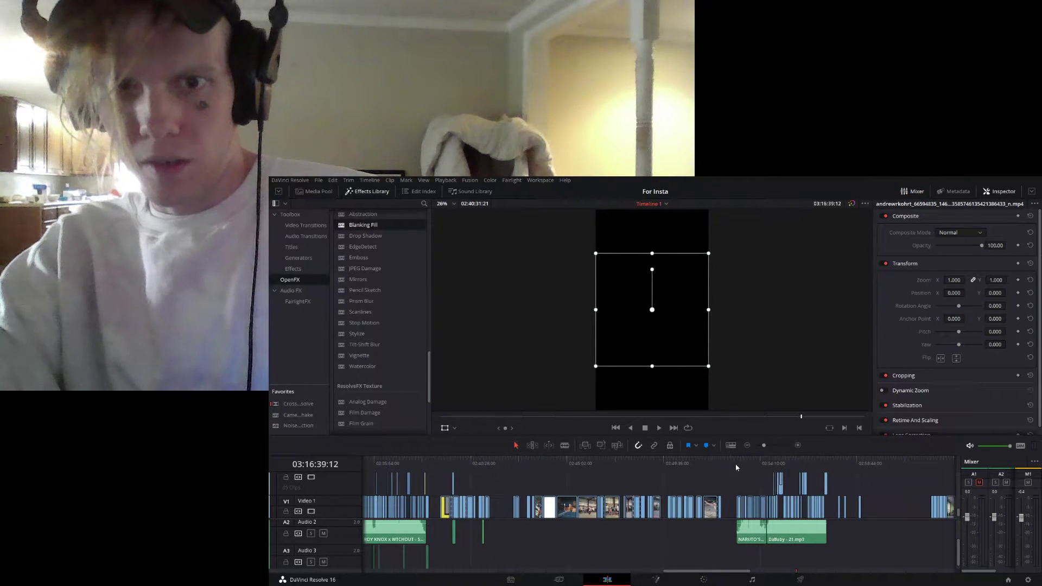
drag(765, 445, 770, 448)
click(674, 462)
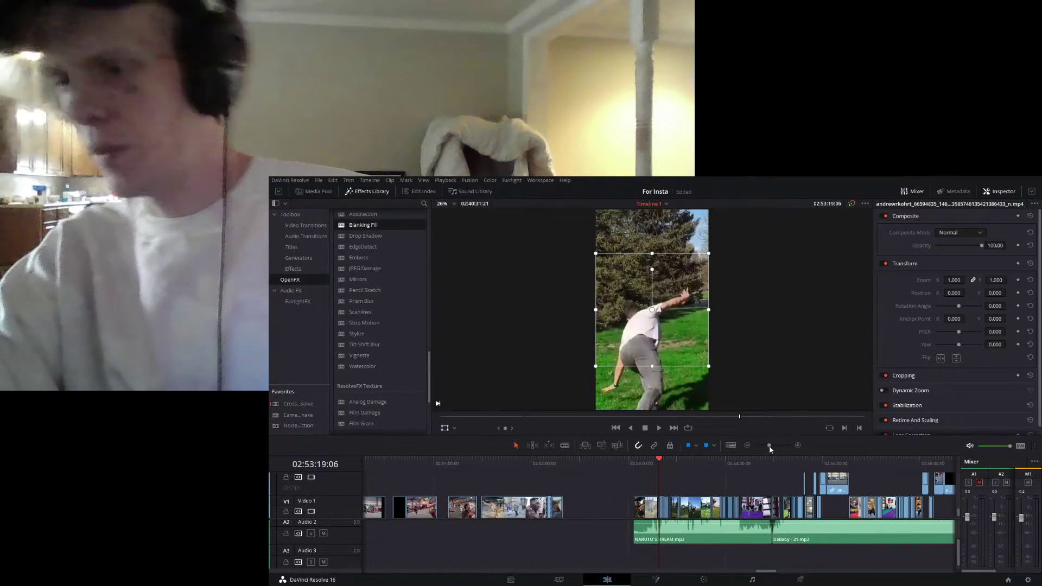
drag(764, 571, 771, 576)
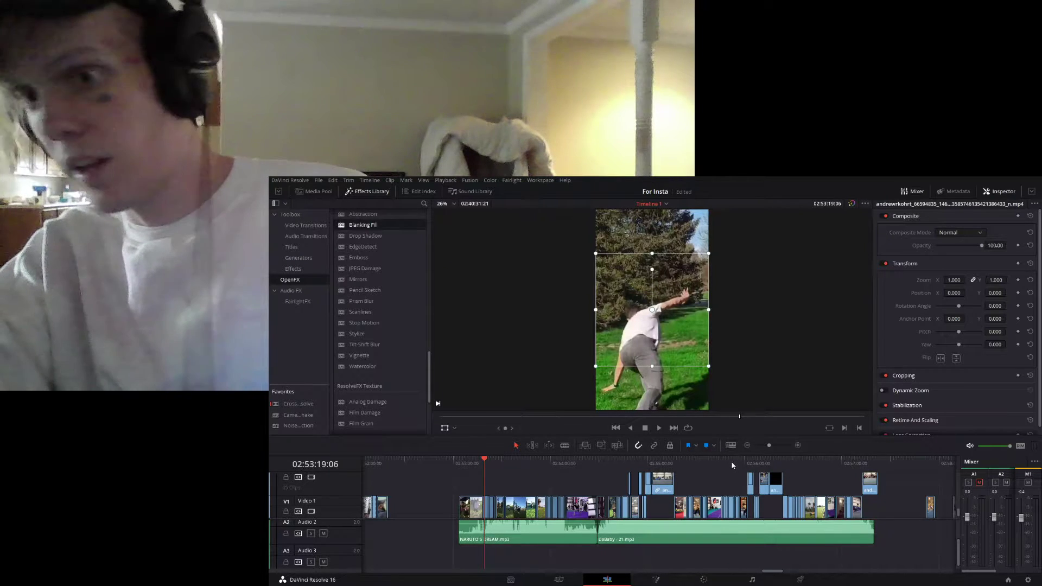
click(795, 462)
drag(802, 463, 852, 461)
click(826, 463)
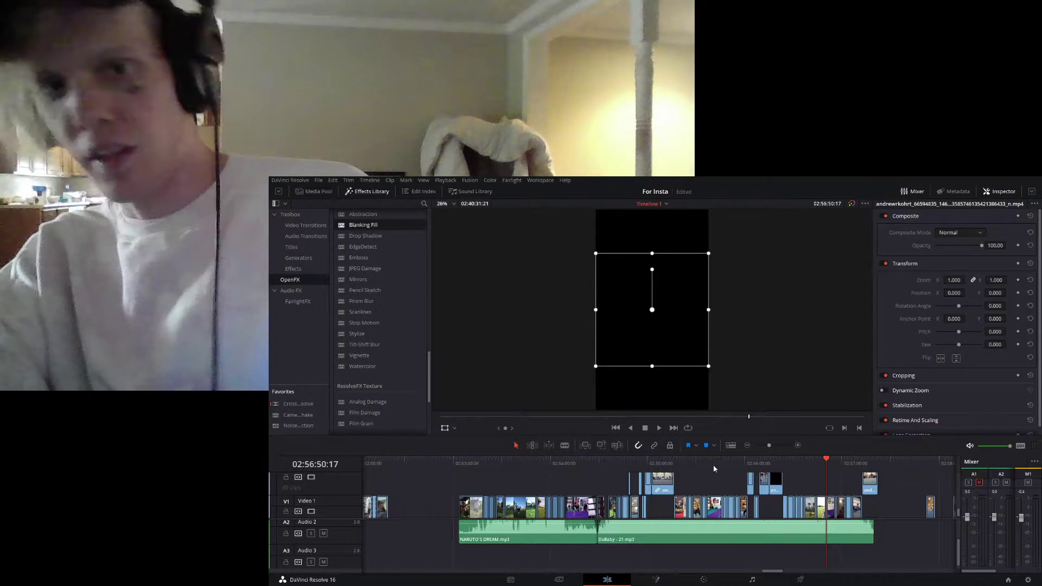
click(706, 462)
click(687, 462)
click(639, 463)
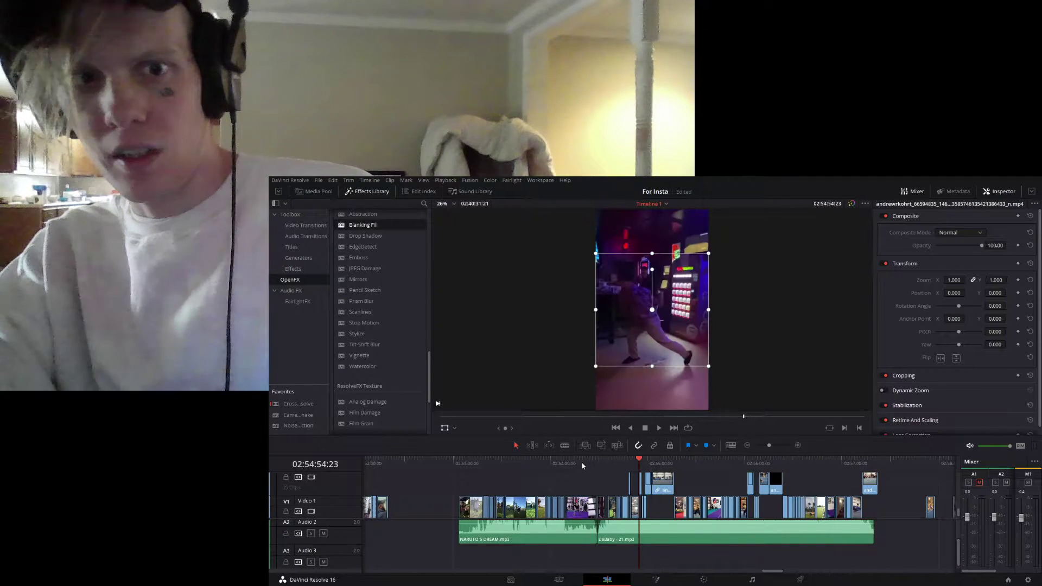
- Play the start of the NARUTO'S DREAM section and open its first clip, the playground handstand, on the Color page
click(468, 464)
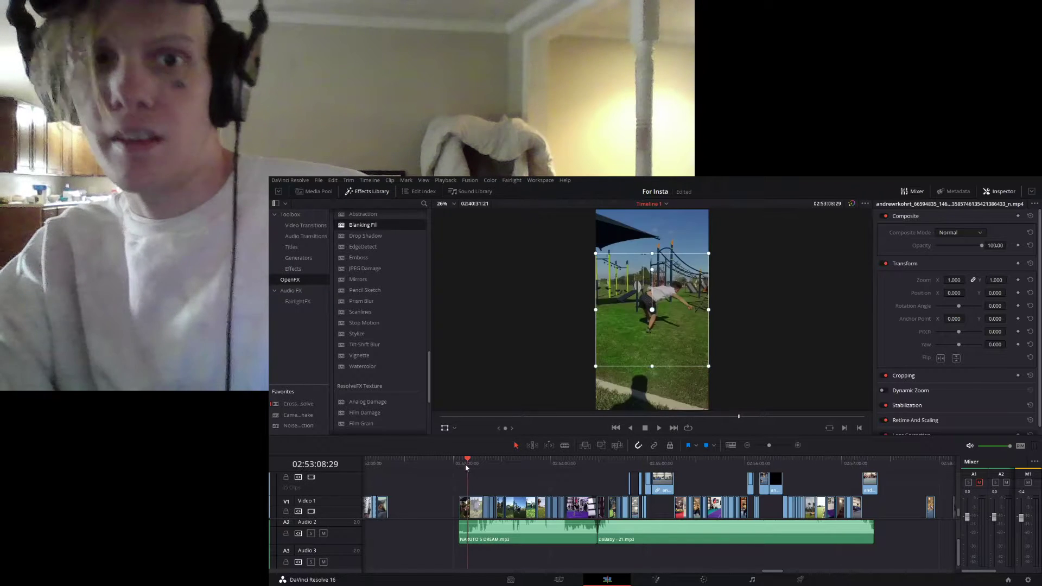
click(459, 463)
key(space)
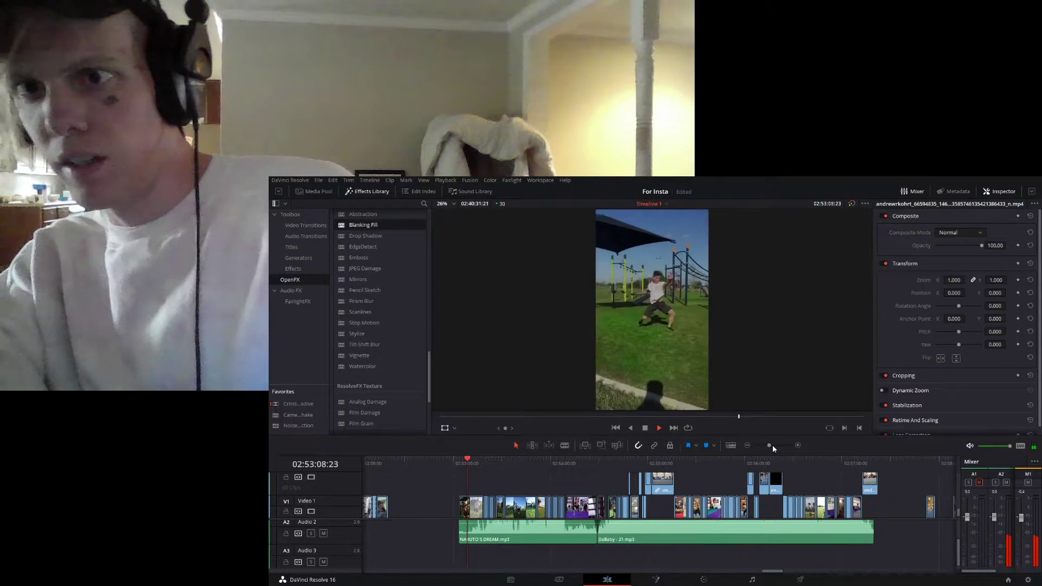
key(space)
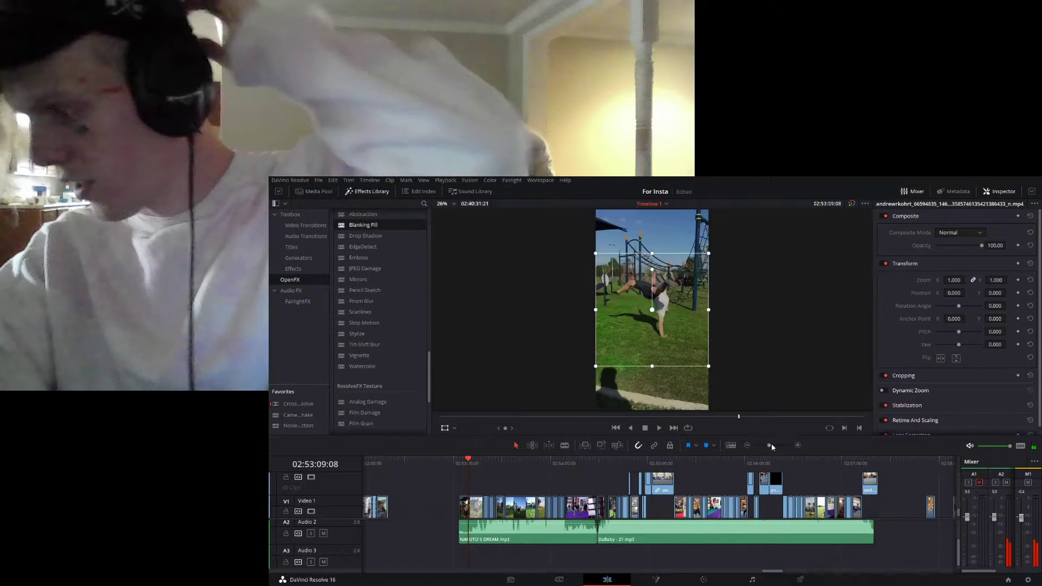
click(466, 502)
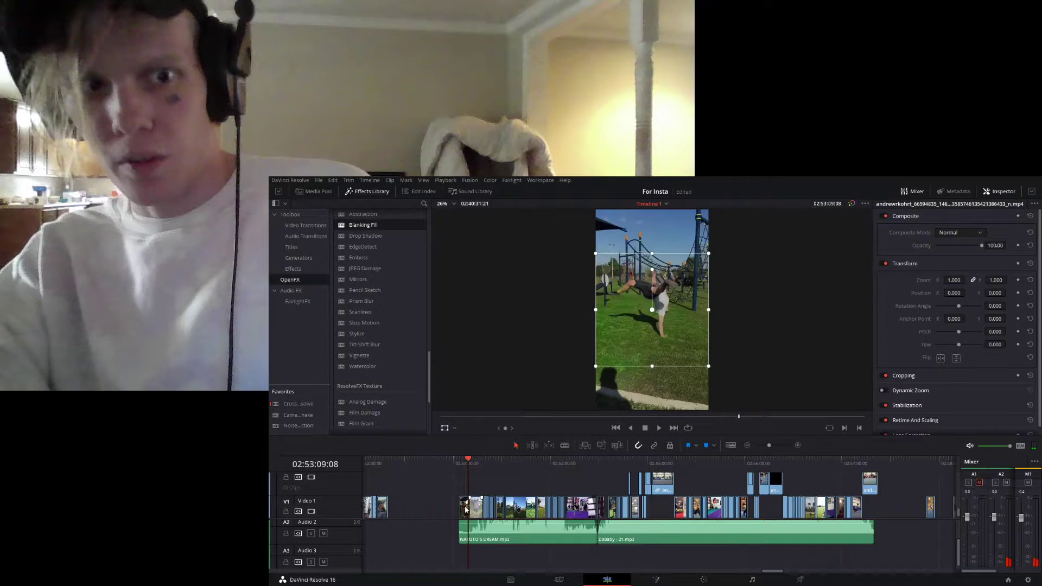
click(776, 445)
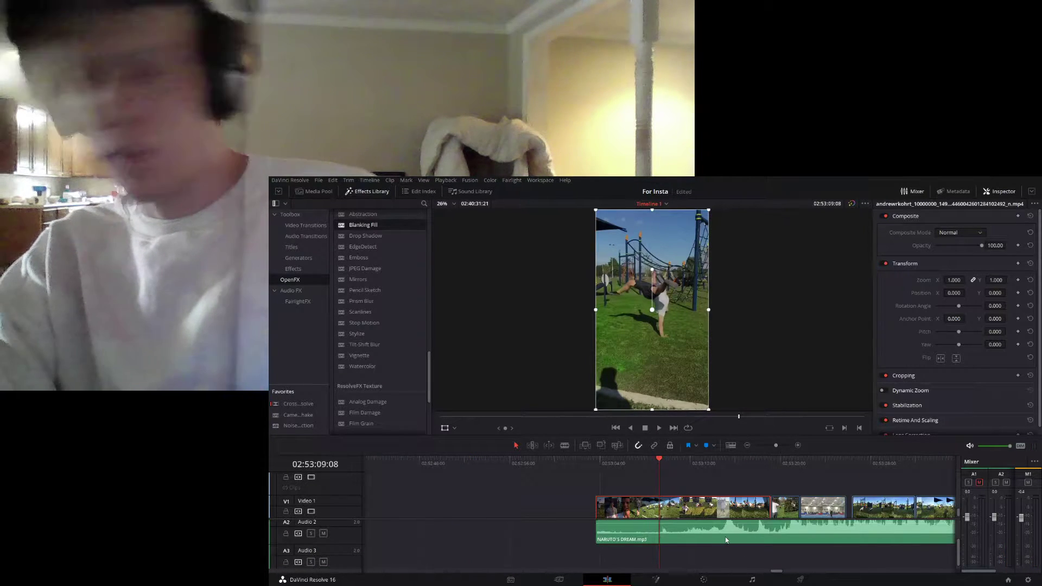
click(705, 580)
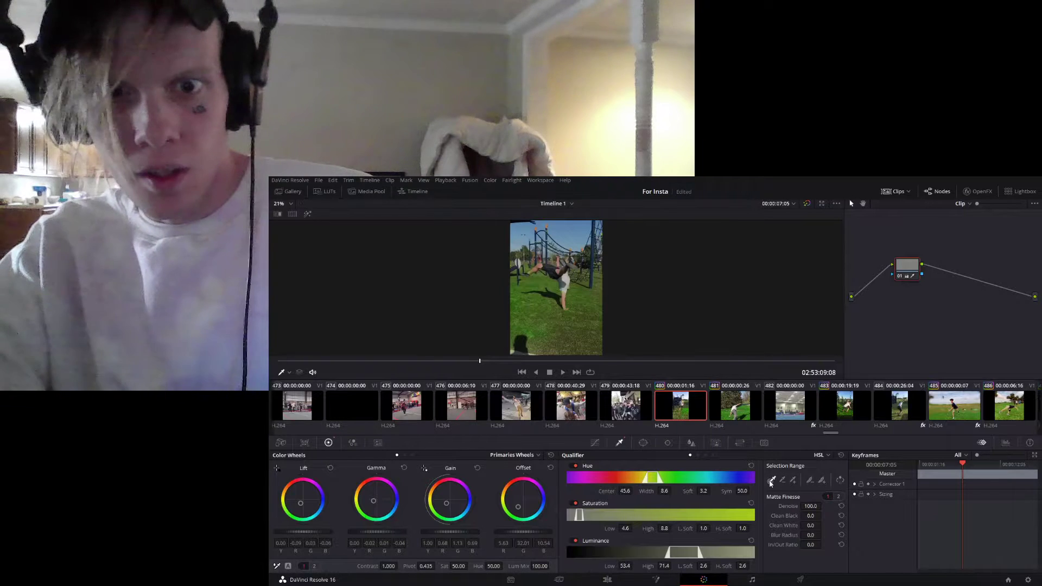
- Sample the green grass in the playground clip with the HSL qualifier picker
click(550, 317)
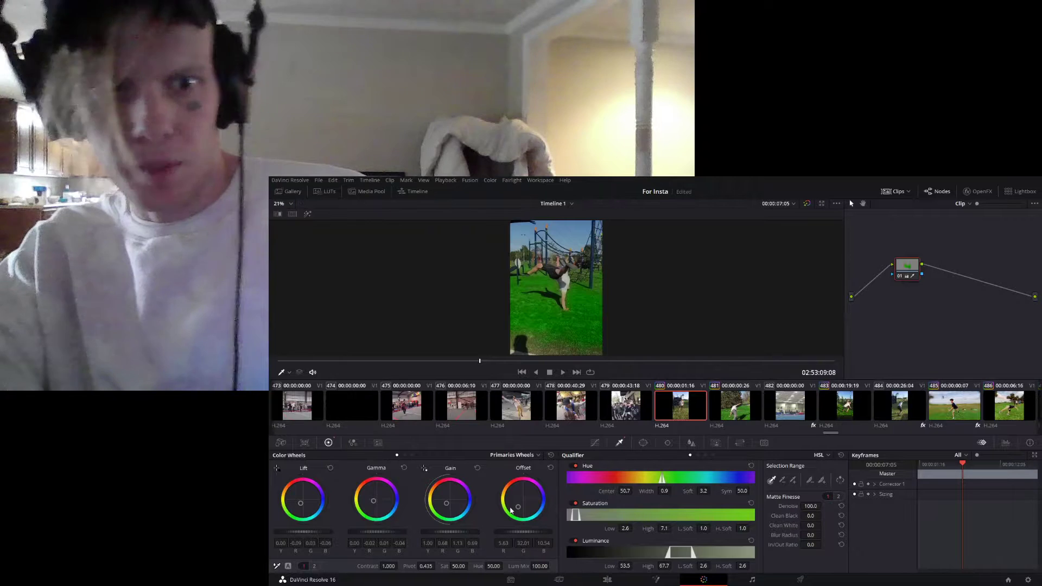
scroll(565, 336, down, 2)
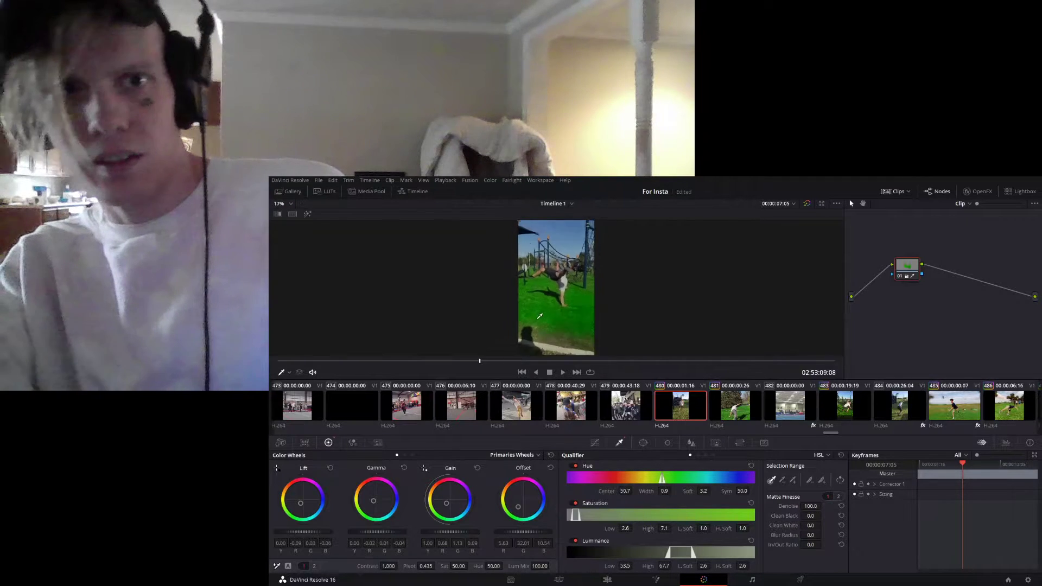
- Shift the Gain color balance of the sampled grass in the playground handstand clip further toward green
scroll(564, 323, up, 3)
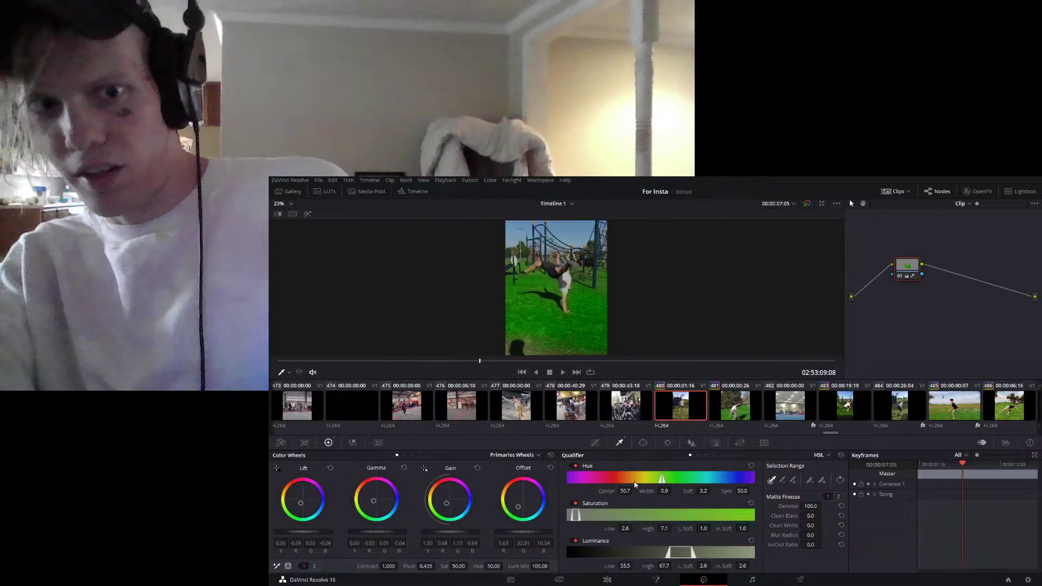
mouse_move(447, 504)
mouse_down()
mouse_move(457, 478)
mouse_move(449, 497)
mouse_up()
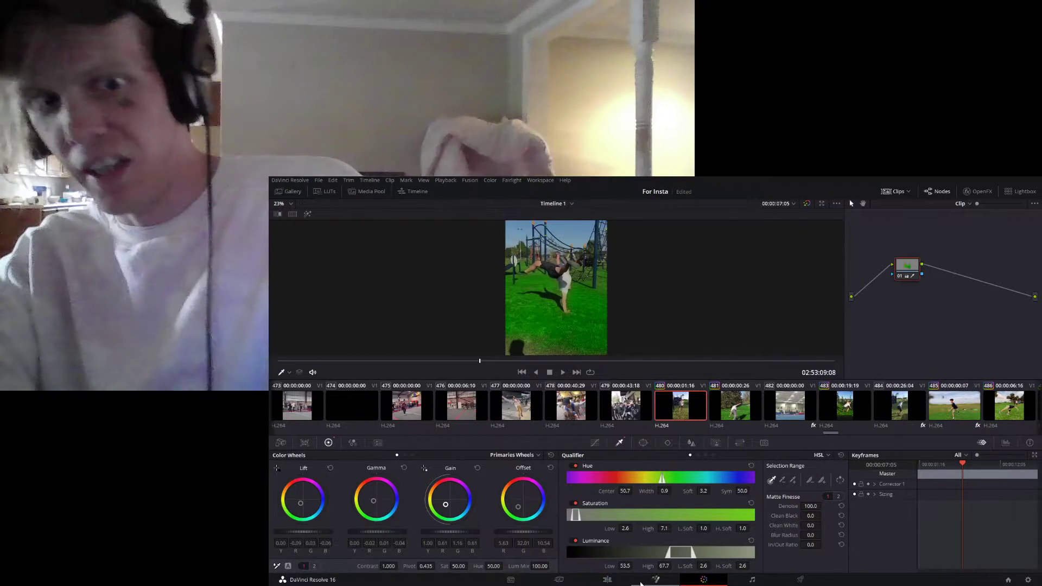
- Go to 02:53:15:21 on the edit timeline and open the playground compound clip there on the Color page
click(607, 580)
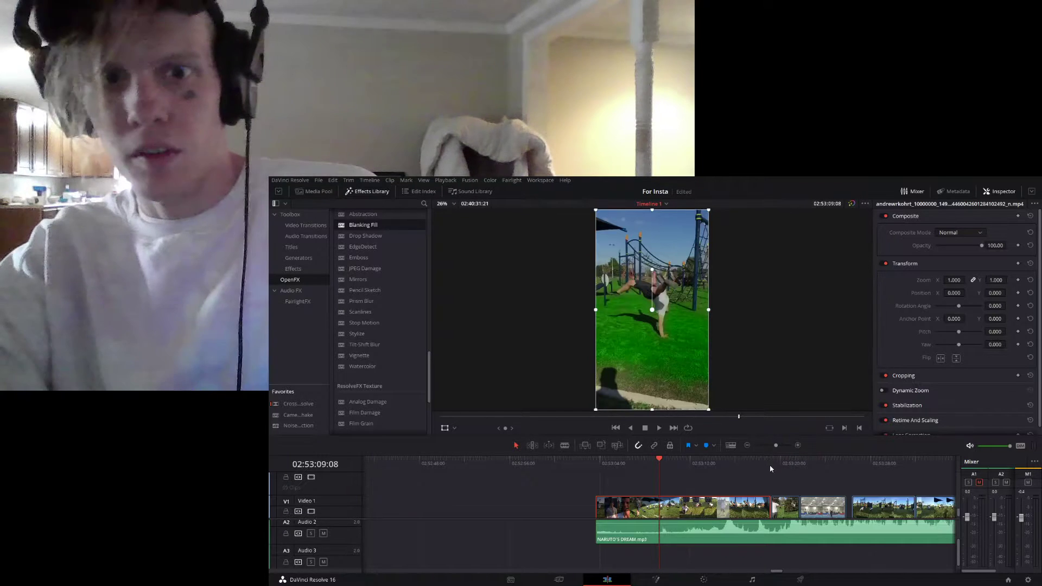
click(771, 463)
drag(766, 469, 752, 471)
click(731, 465)
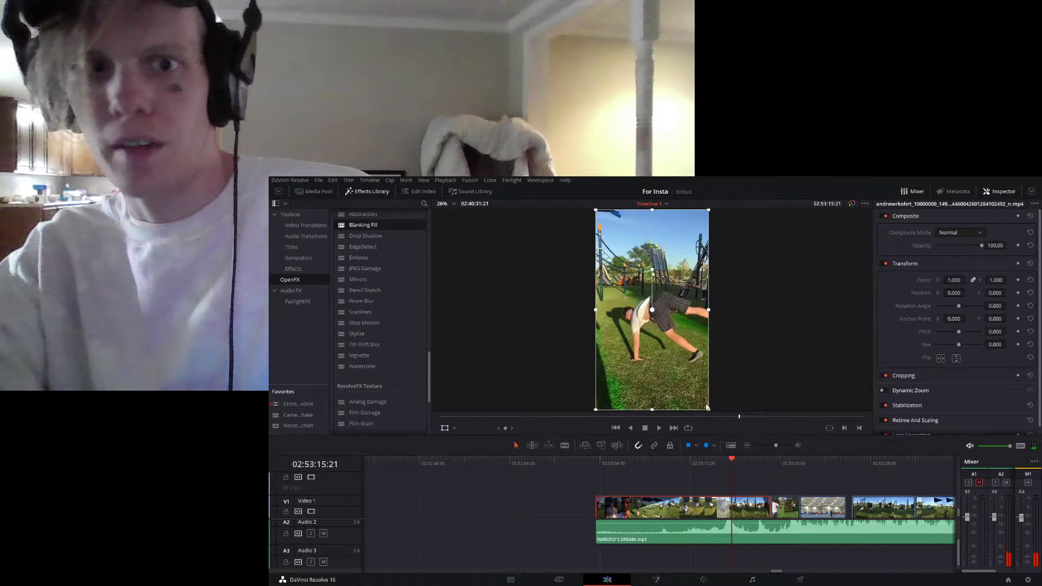
click(703, 580)
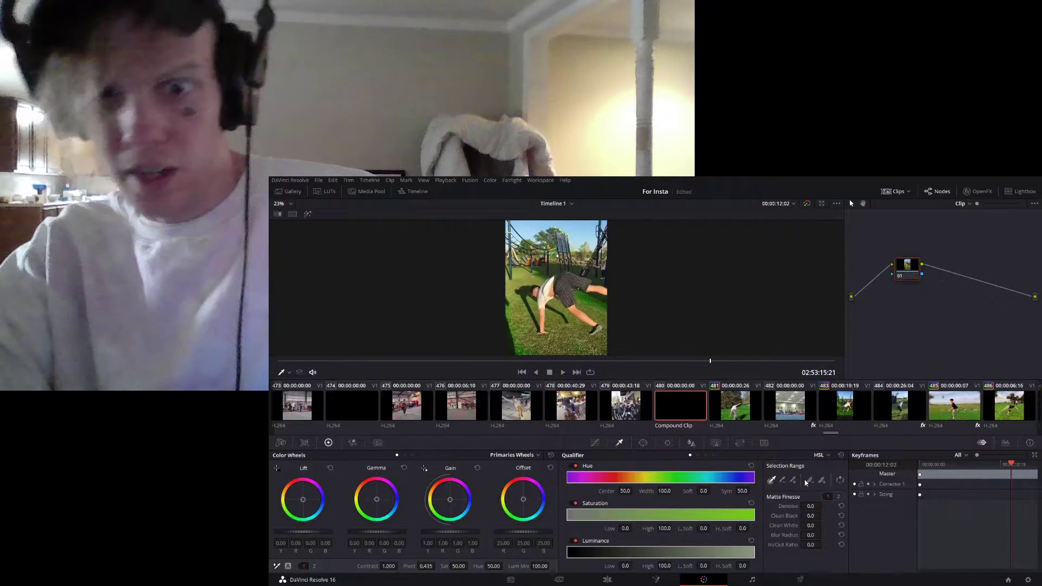
- Sample the blue sky of the playground compound clip with the HSL qualifier and push its Gain and Gamma toward blue
click(586, 219)
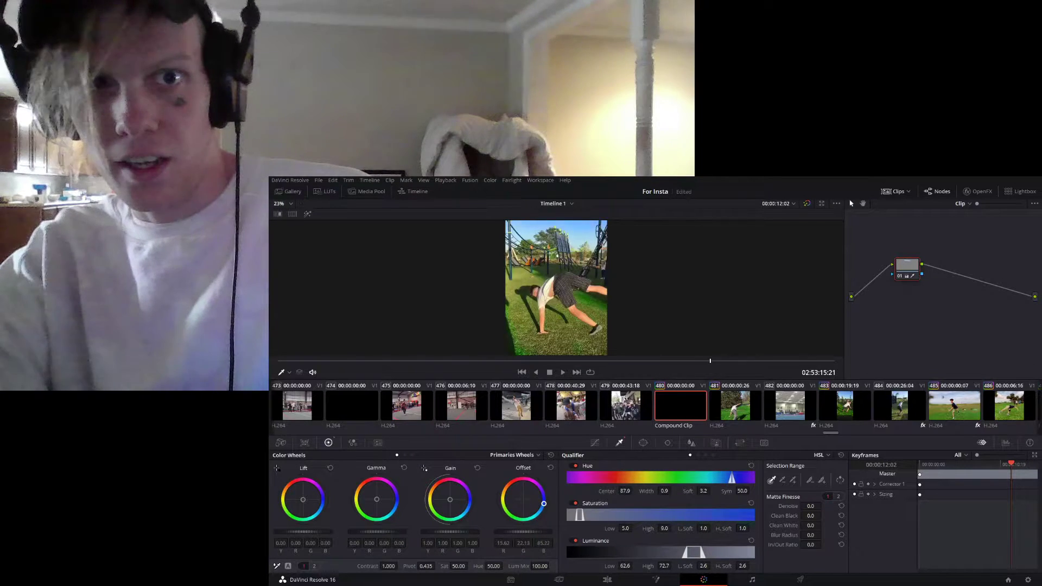
drag(448, 503, 459, 500)
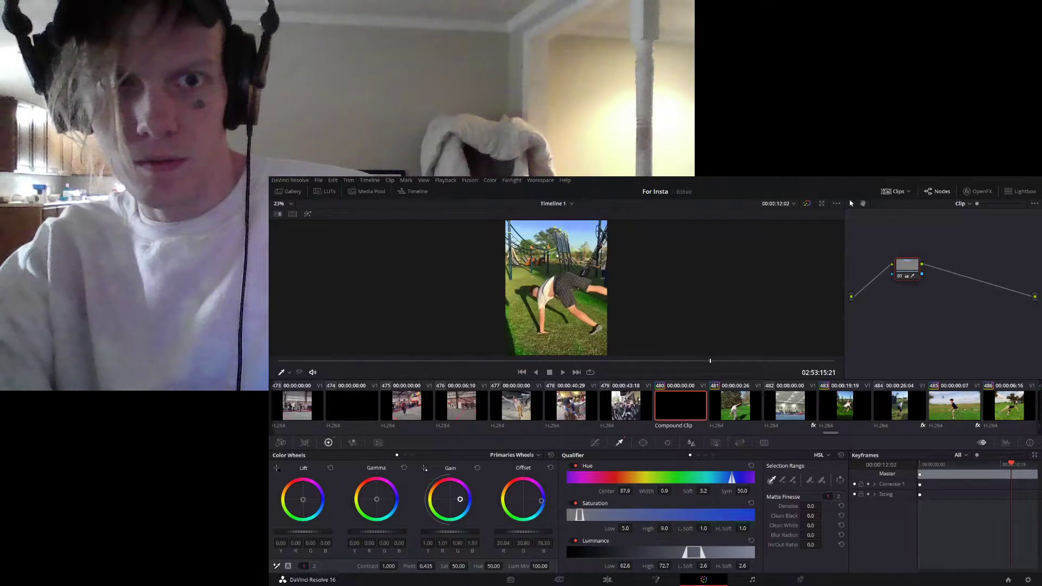
drag(381, 500, 392, 501)
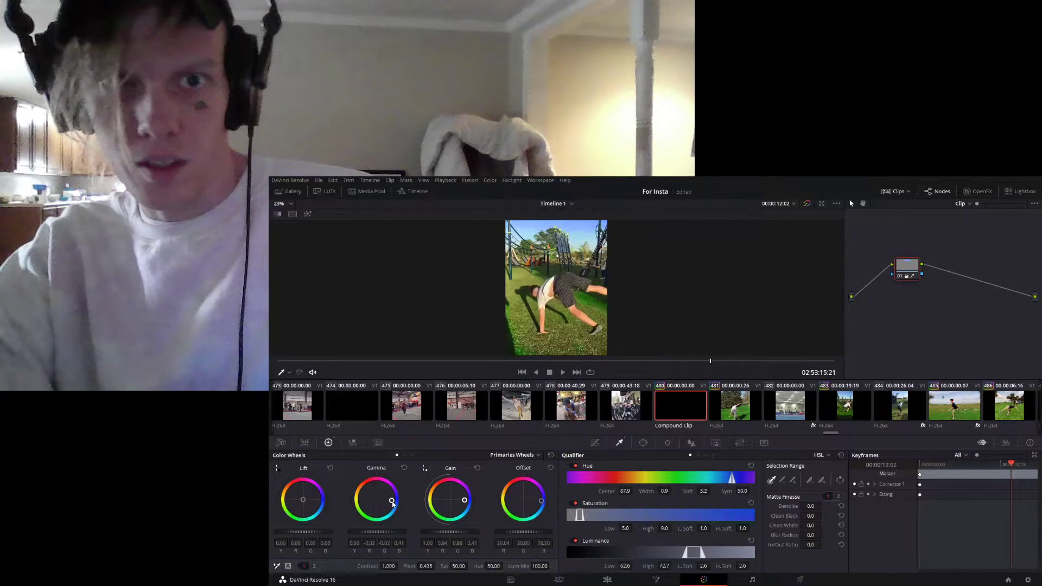
- Widen the sky qualifier's hue range to a width of 11.6, set Denoise to 100.0 and shift the Lift toward purple
drag(728, 480, 719, 482)
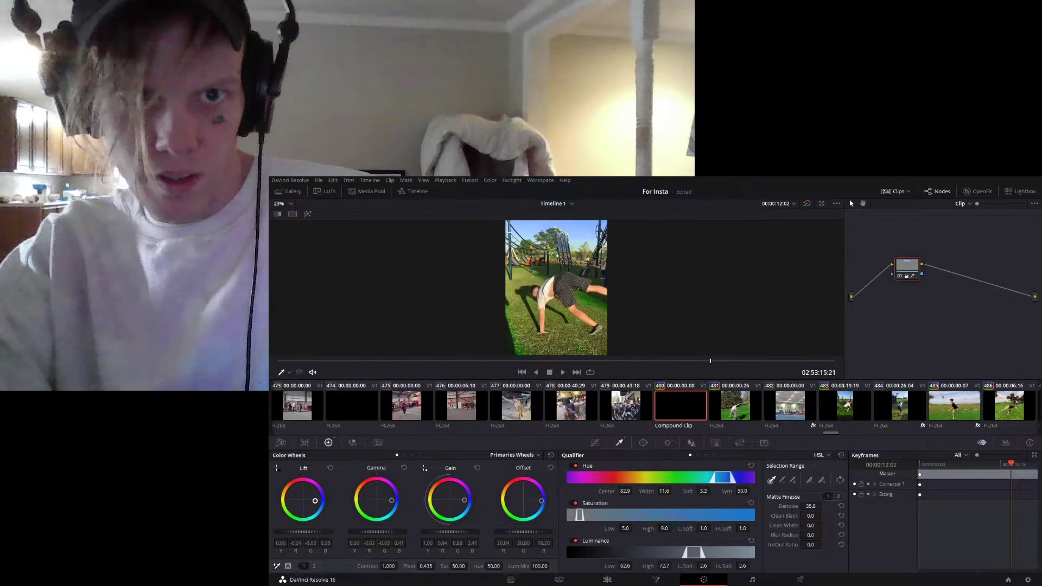
drag(304, 485, 304, 483)
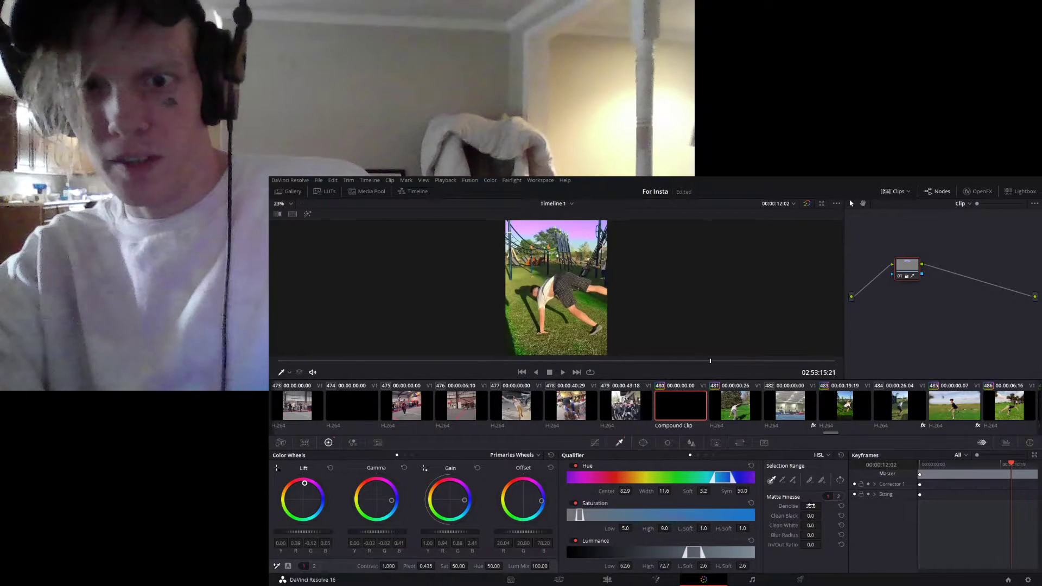
- Play the compound clip with the recolored sky on the Edit page and save the project
click(607, 579)
key(space)
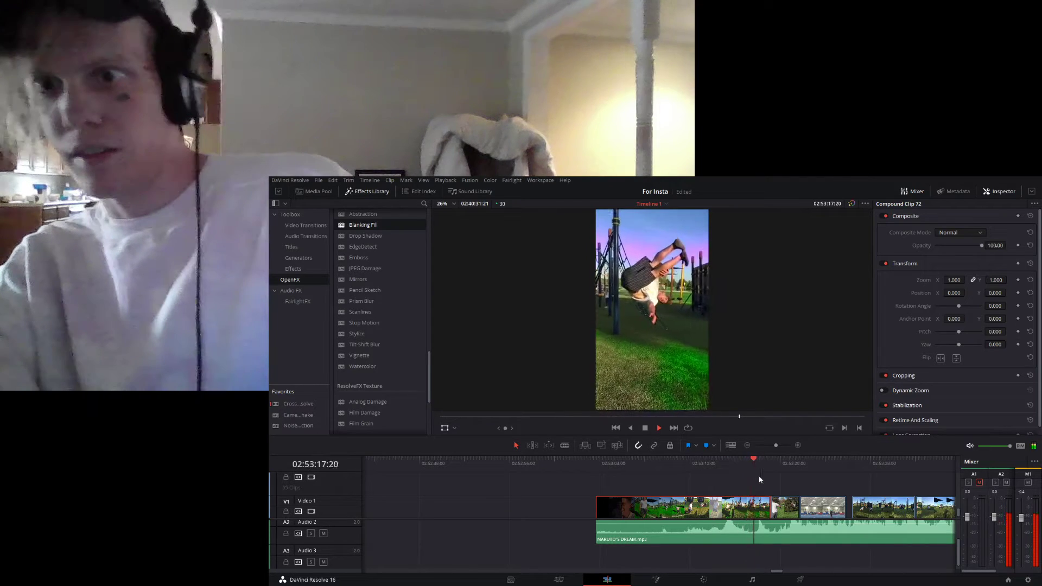
key(space)
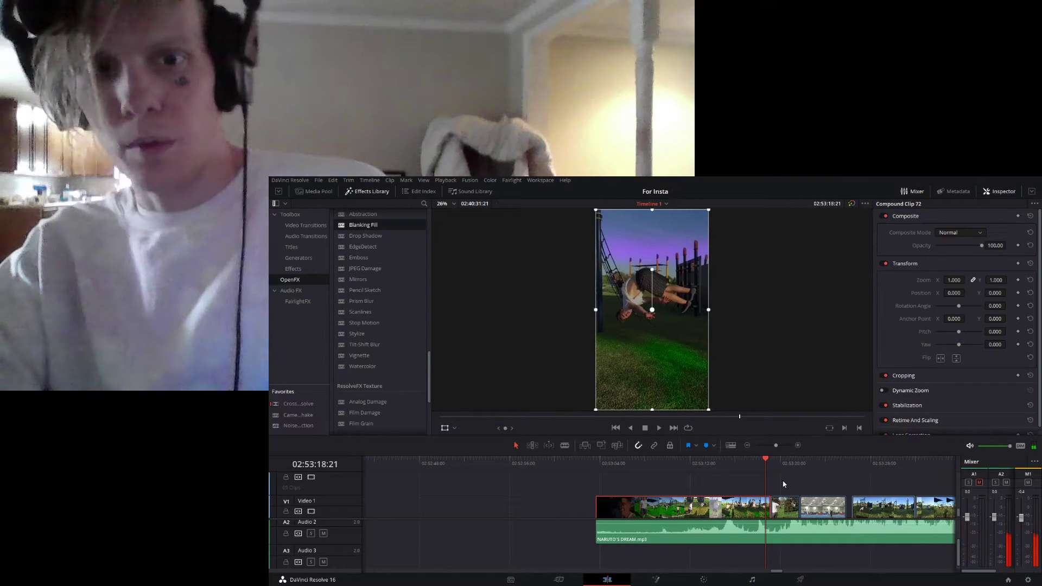
key(ctrl+s)
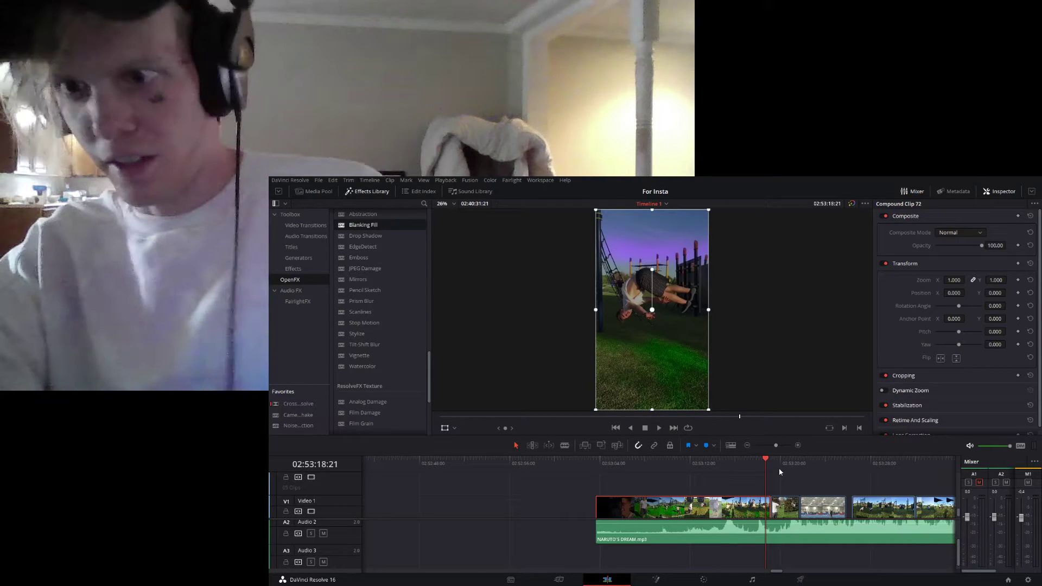
- Play into the flip clip in front of the pine tree and try adjusting its zoom at 02:53:19:29
key(space)
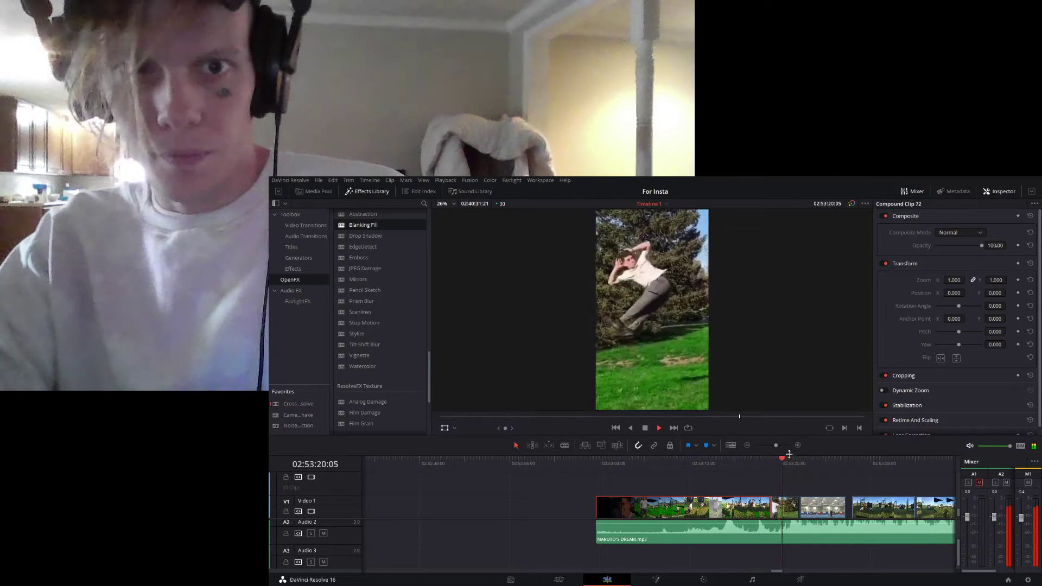
key(space)
key(shift+Left)
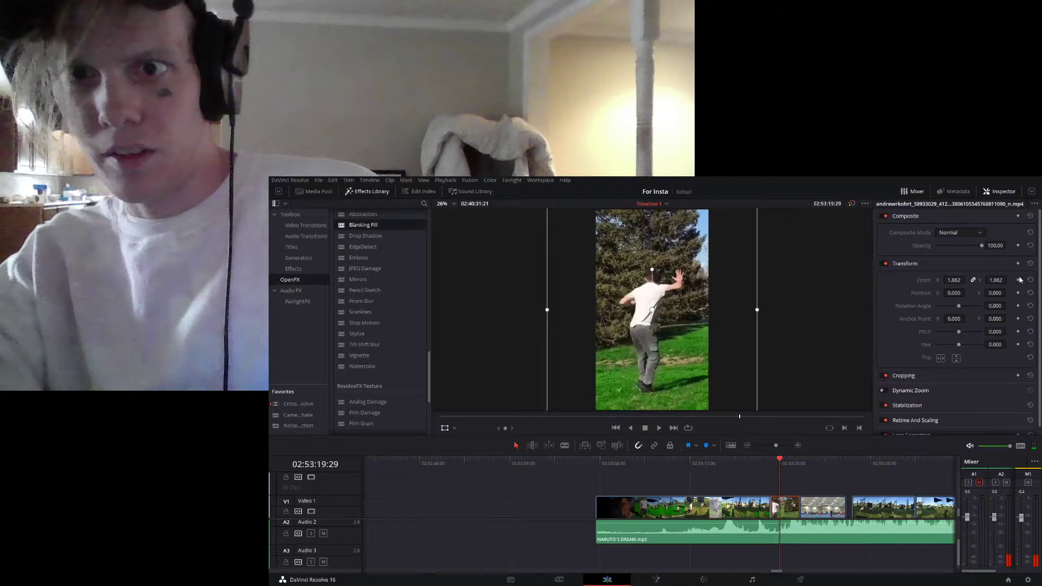
mouse_move(954, 280)
mouse_down()
mouse_move(918, 280)
mouse_move(954, 280)
mouse_up()
- Replay the pine tree flip clip and check its cut into the gym clip
key(space)
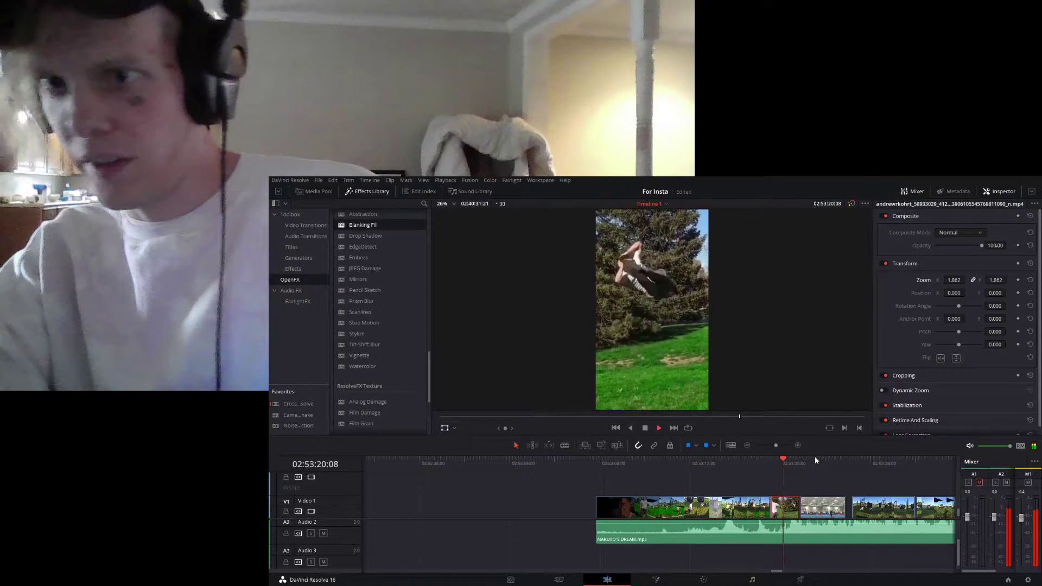
key(space)
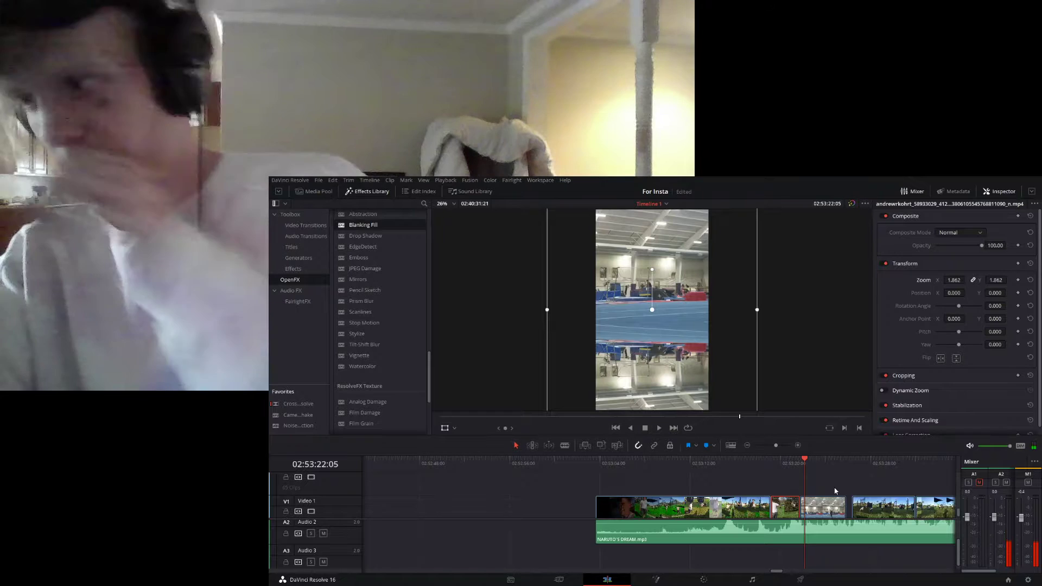
click(772, 461)
key(space)
- Play the mirrored gym clip and examine its reflected frame at 02:53:23:02
key(space)
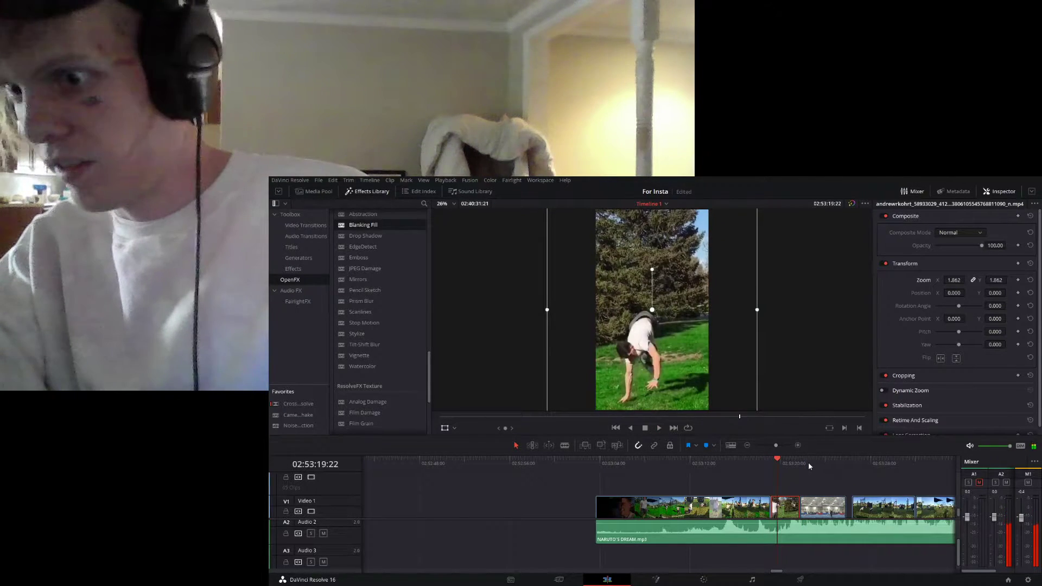
click(809, 462)
key(space)
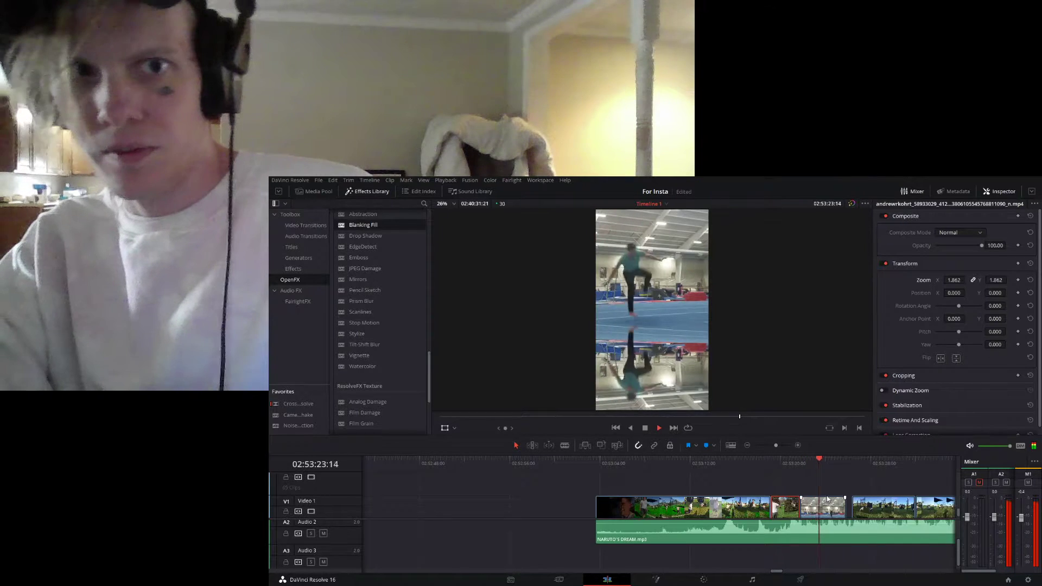
key(space)
click(815, 460)
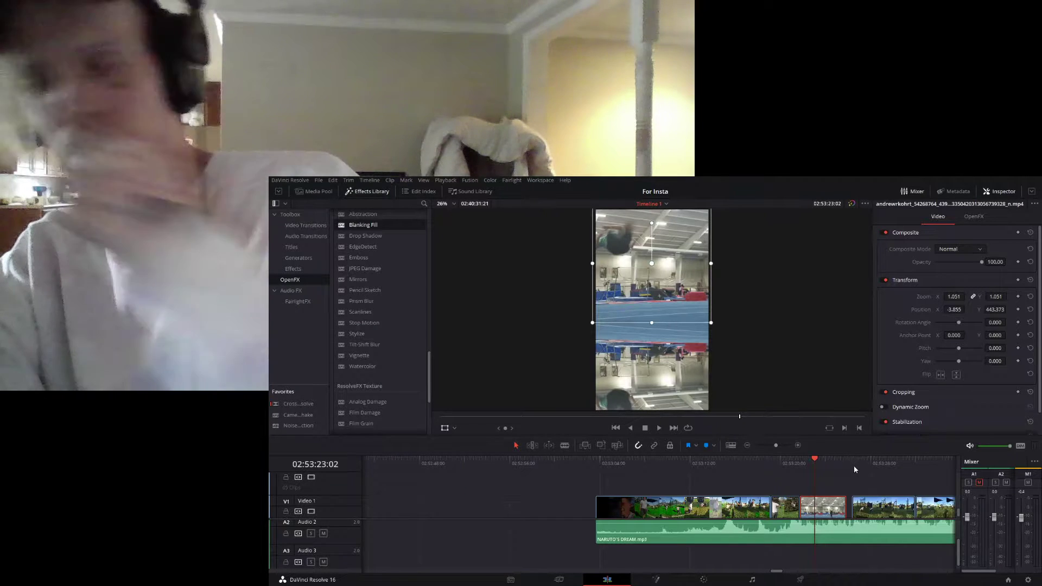
- Play the playground clip after the gym shot from 02:53:26:11 to 02:53:31:20, replaying its middle
click(853, 462)
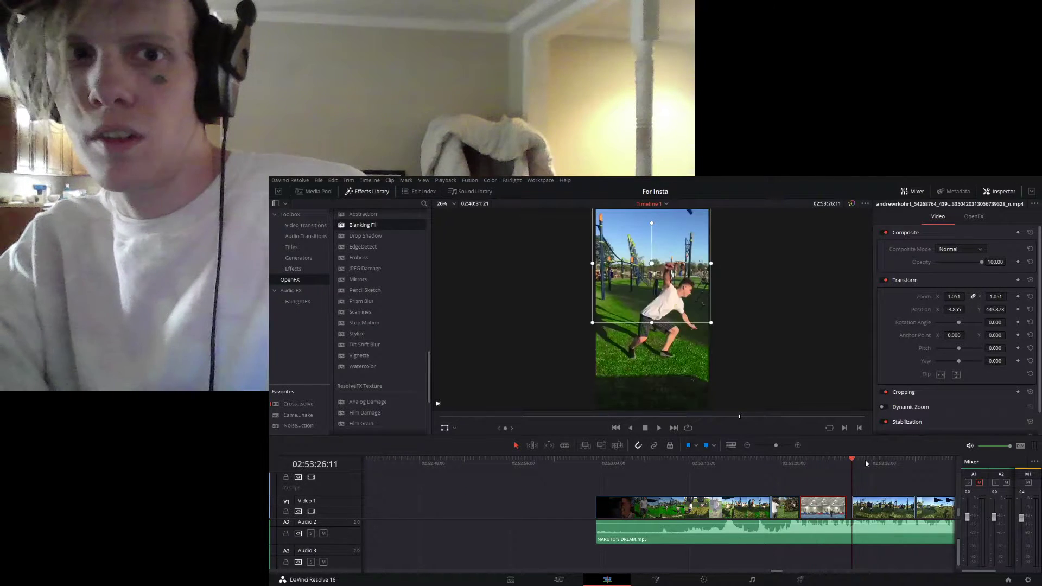
key(space)
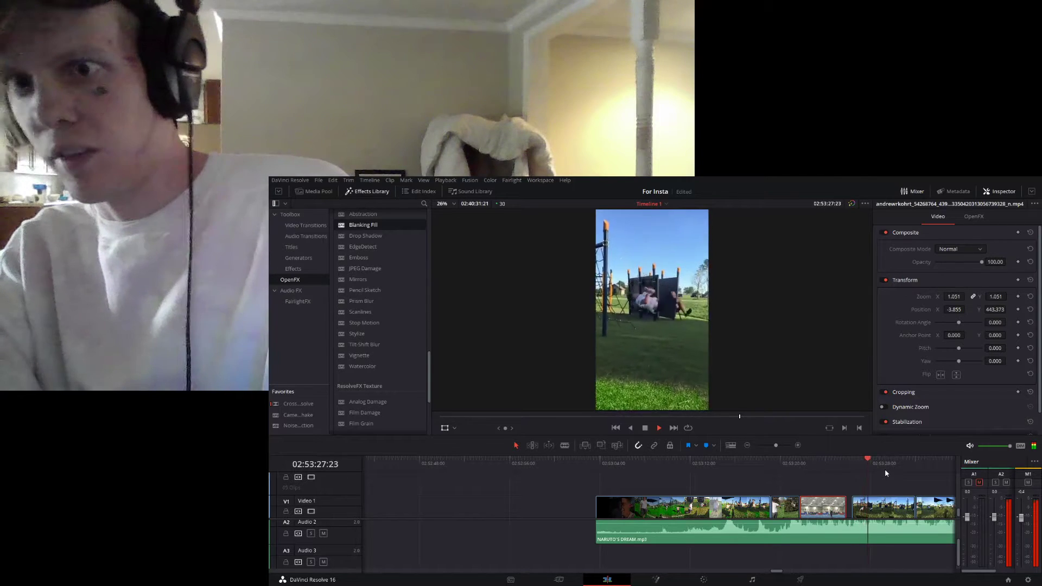
click(873, 465)
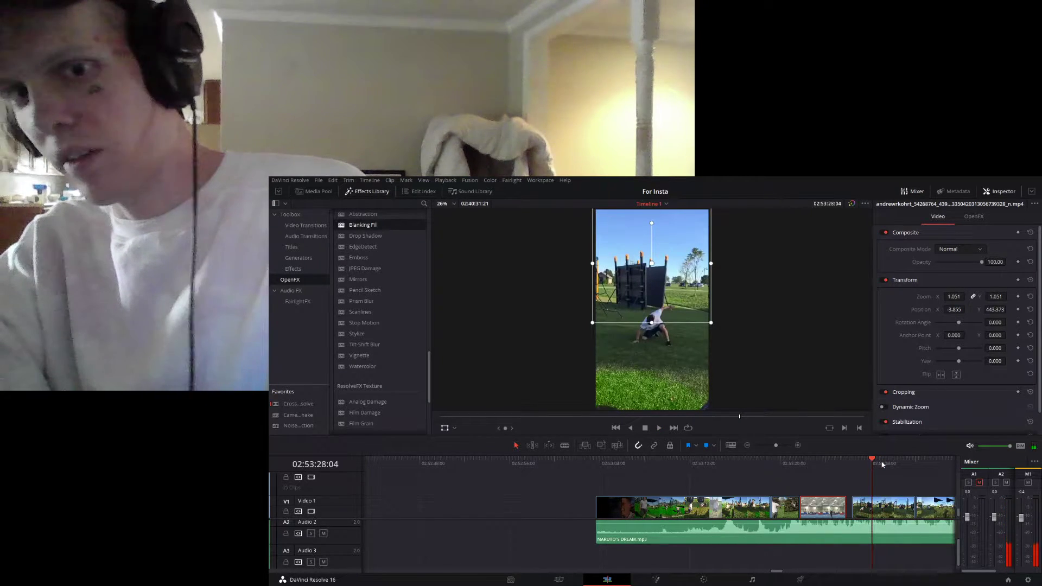
drag(880, 464, 866, 468)
key(space)
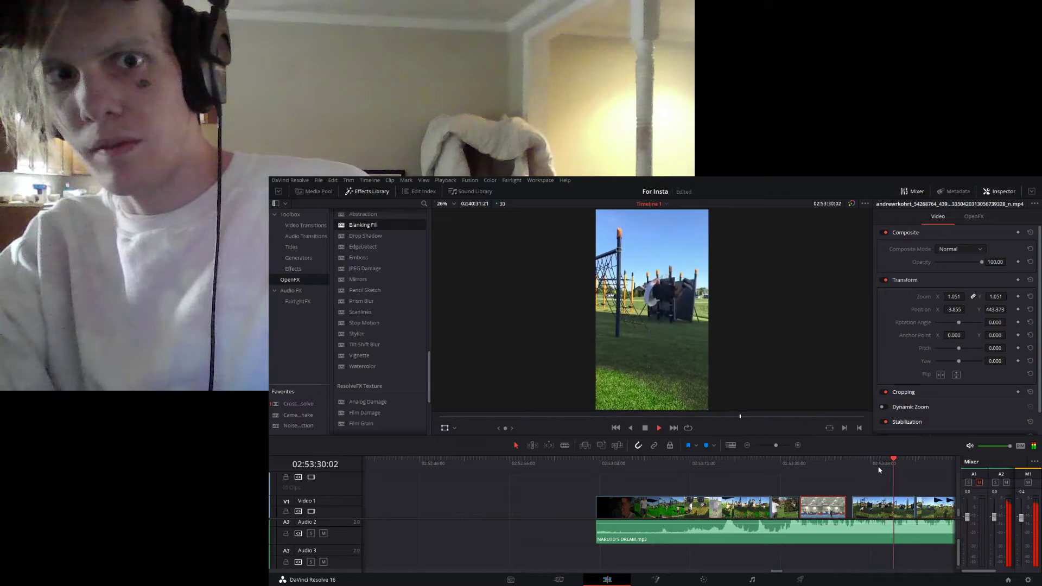
key(space)
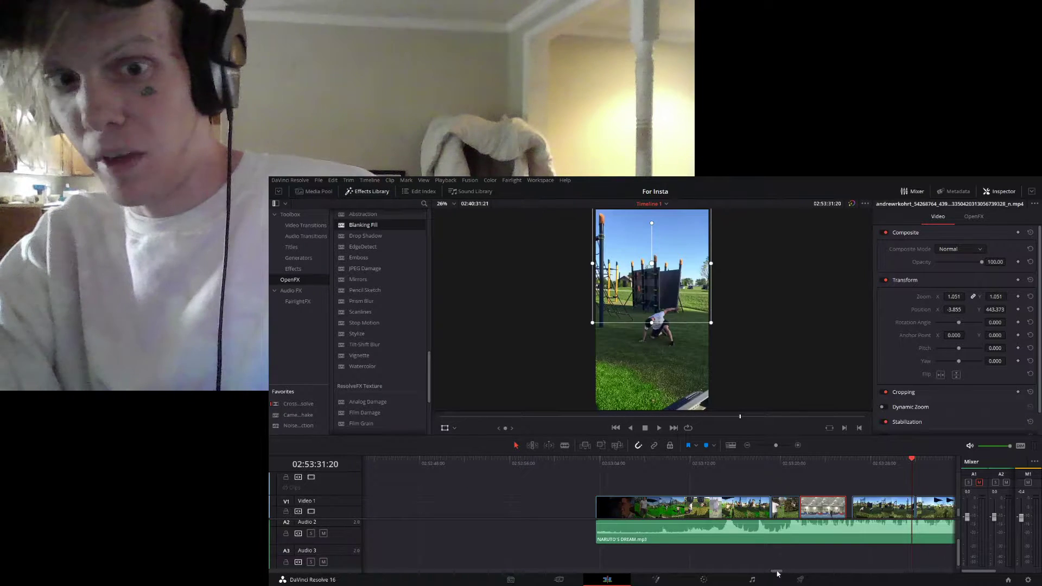
- Play the mirrored playground clips from 02:53:31:20 to about 02:53:37:02
drag(776, 574, 779, 574)
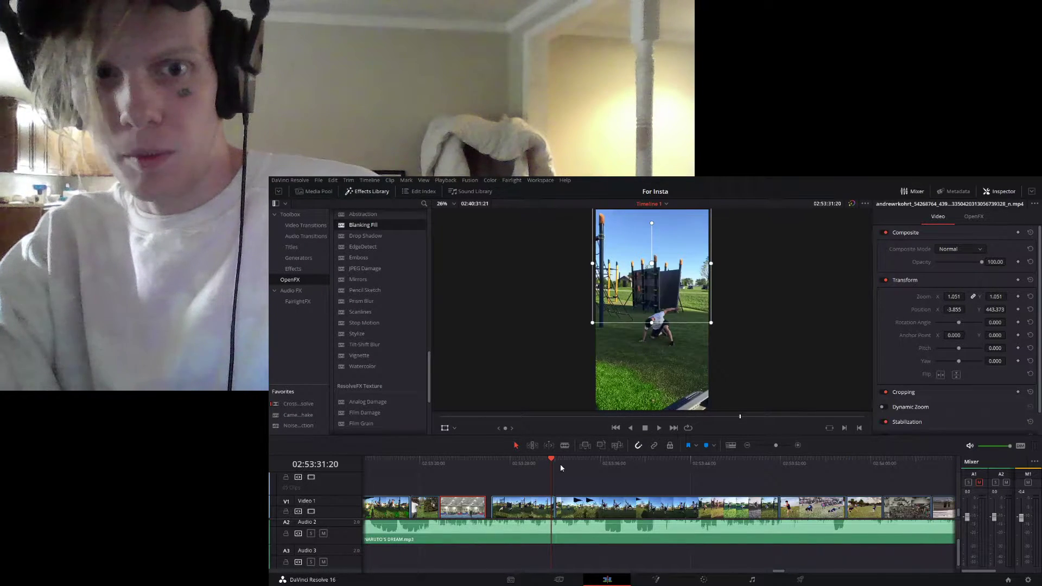
key(space)
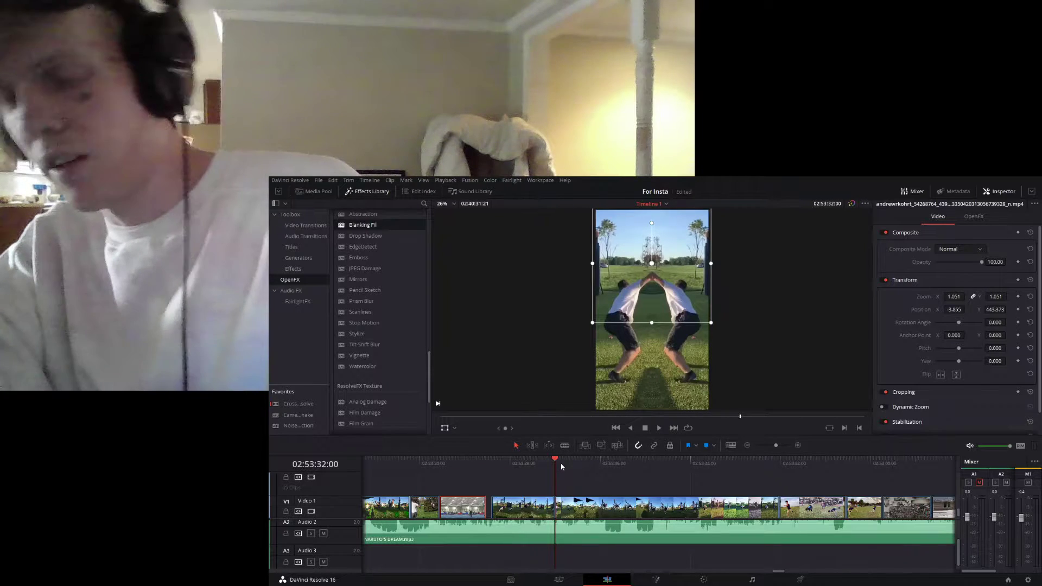
key(space)
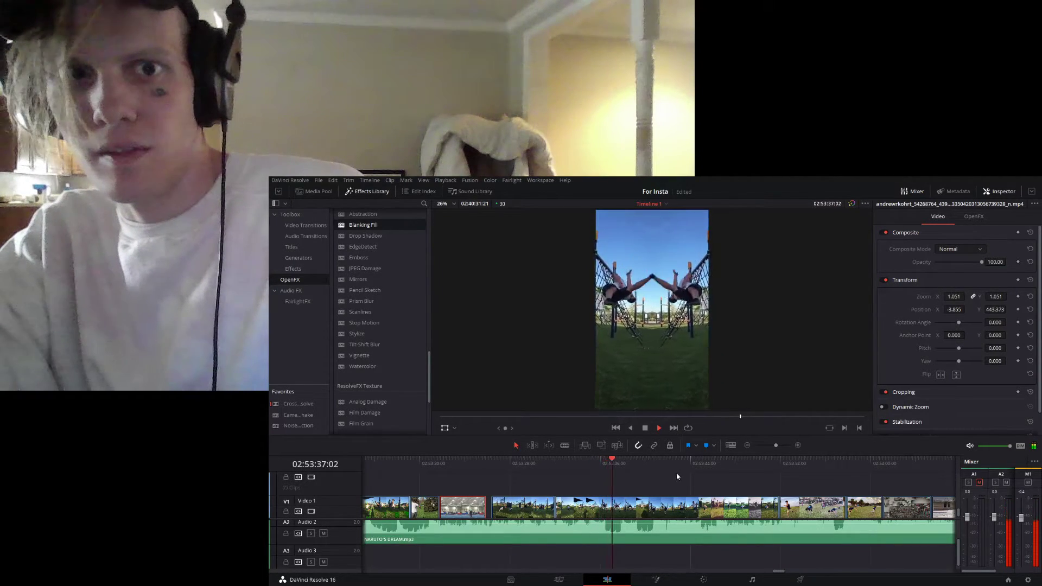
key(space)
- Replay the mirrored playground clips between 02:53:35:13 and 02:53:39:25 and examine the flip and the transition after it
click(608, 463)
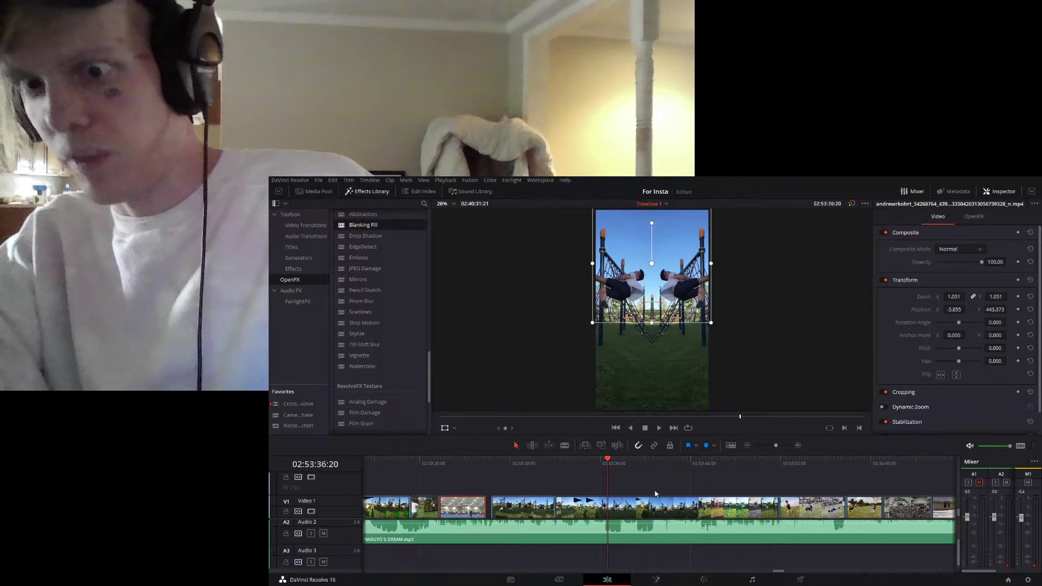
click(594, 463)
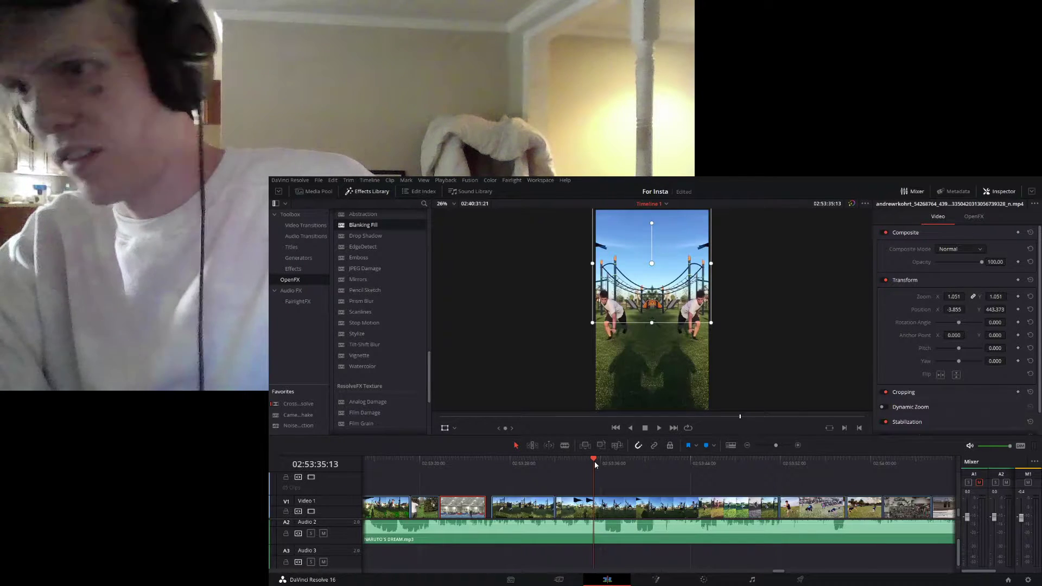
key(space)
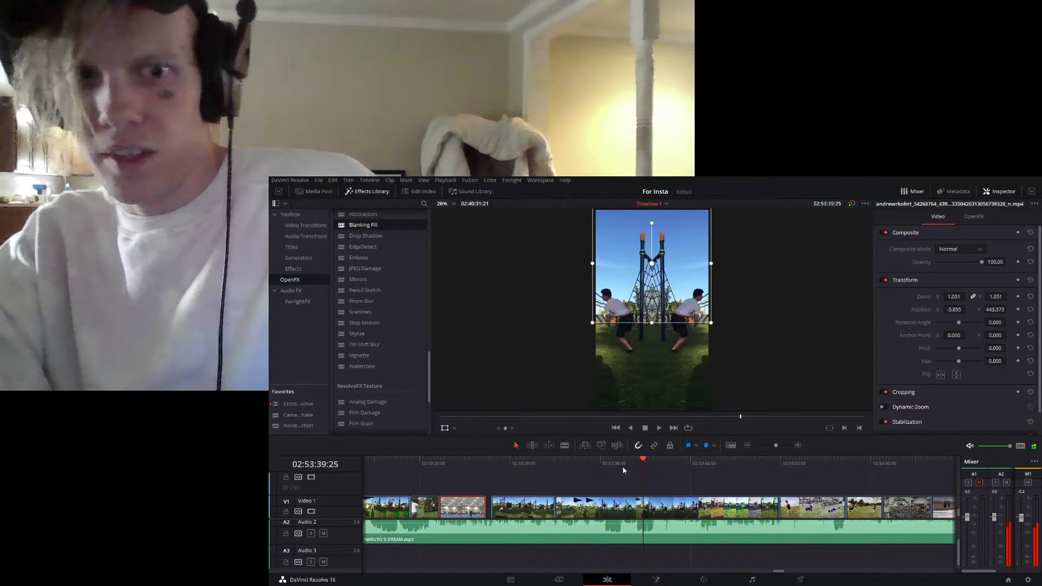
click(621, 464)
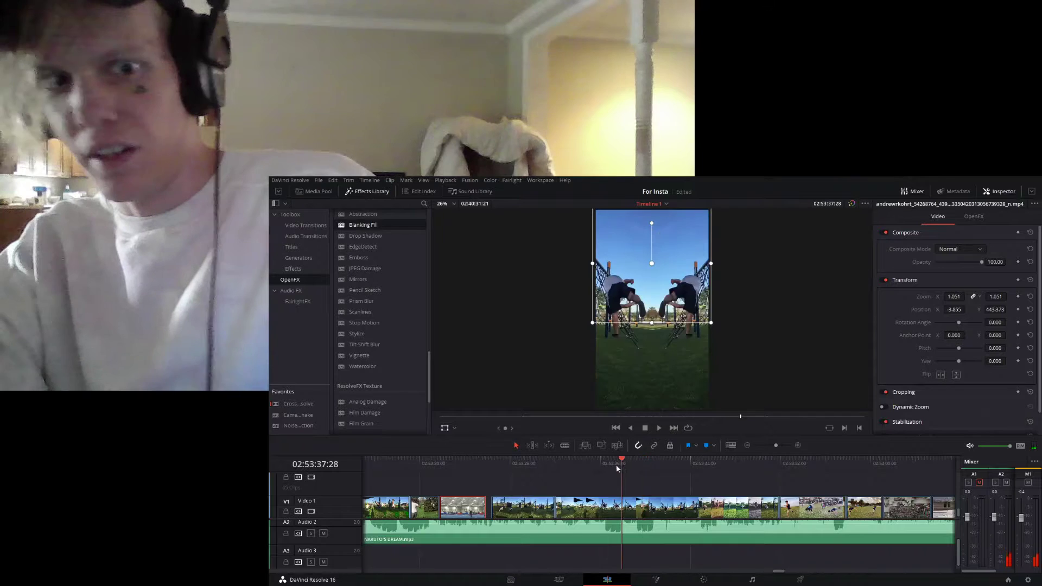
key(space)
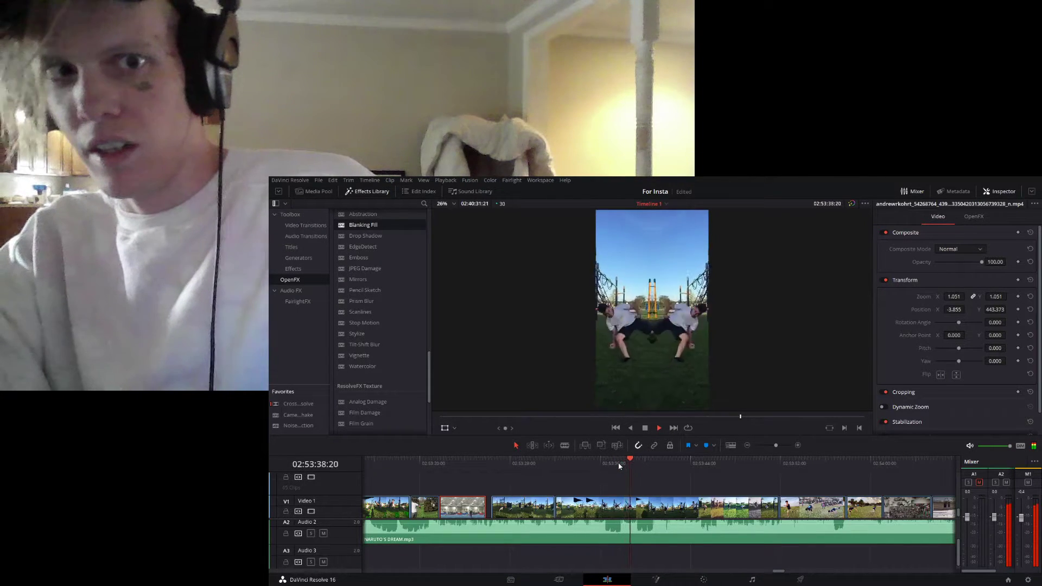
key(space)
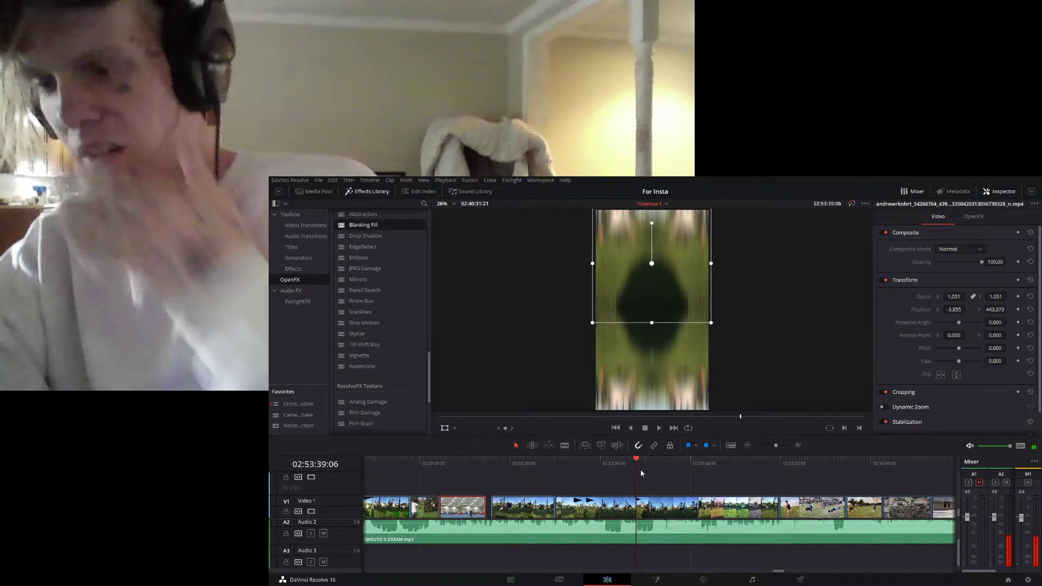
click(623, 470)
drag(624, 470, 621, 474)
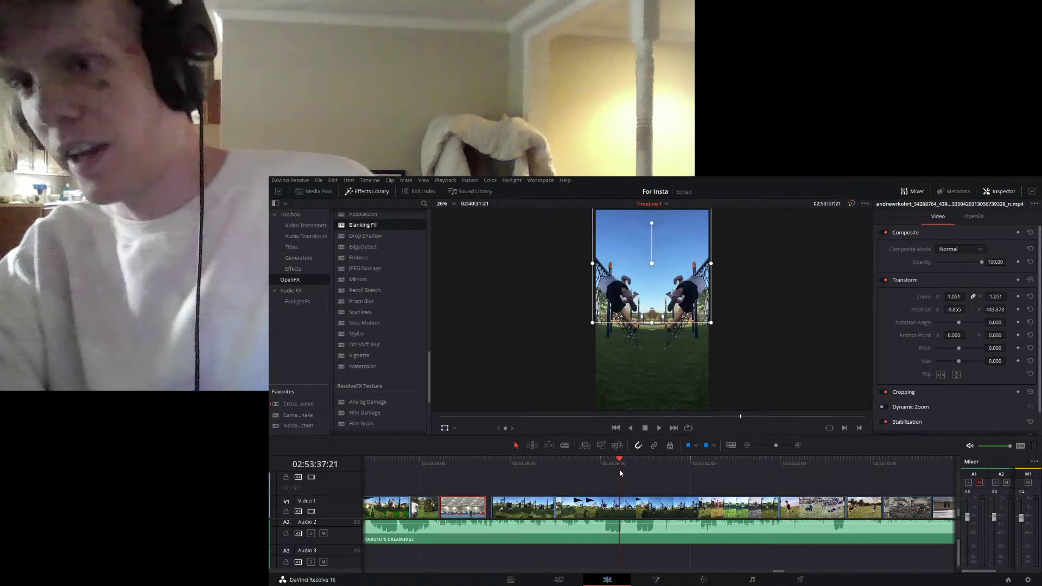
- Play the playground clips from 02:53:37:21 into the grass flip clip and select that clip at about 02:53:53:22
key(space)
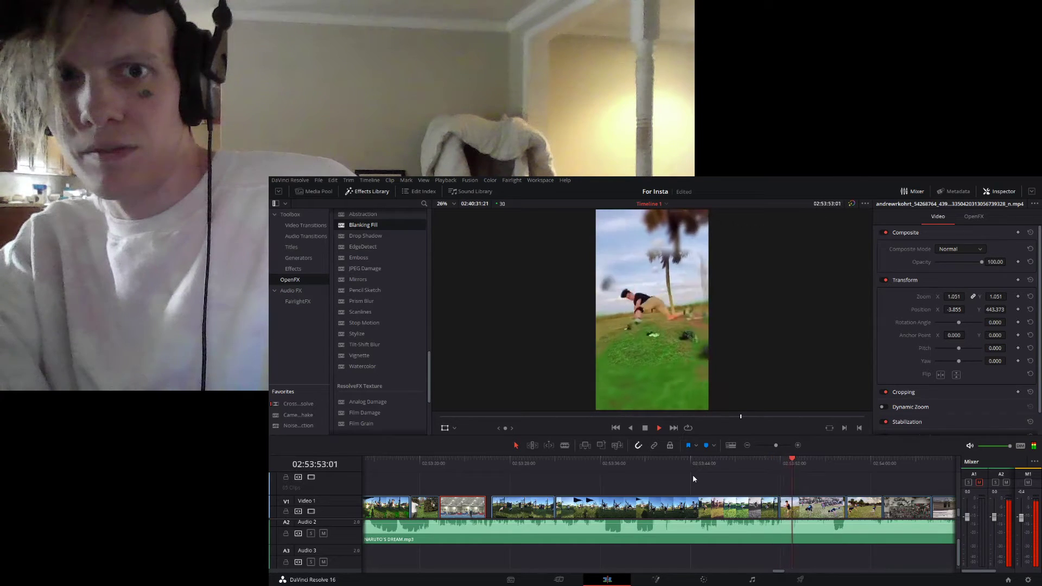
key(space)
click(809, 502)
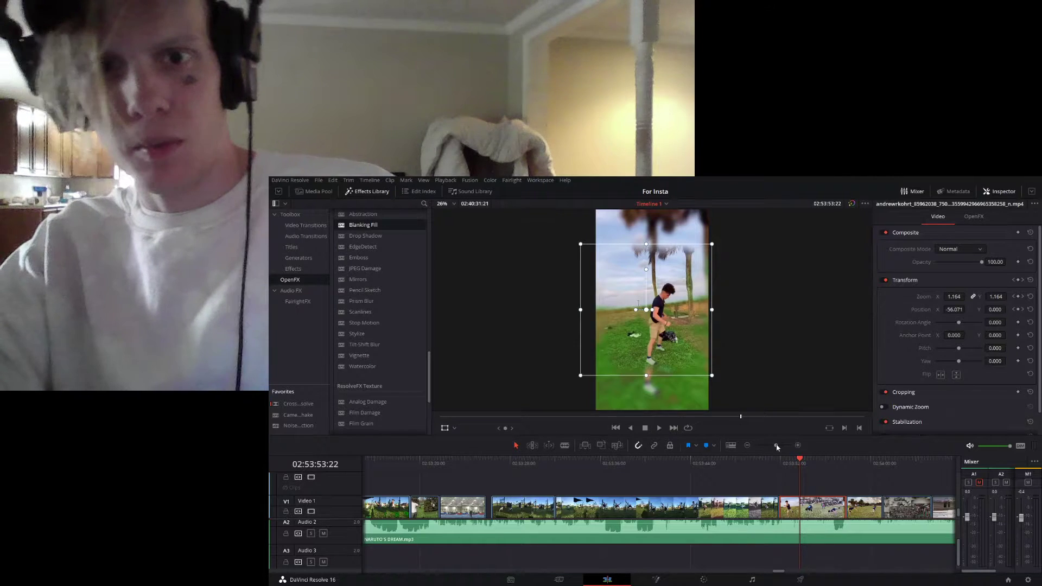
- Go back to the earlier edit around 02:35 and play its open-field flip clip to 02:35:11:12
drag(776, 446, 771, 447)
drag(772, 571, 705, 582)
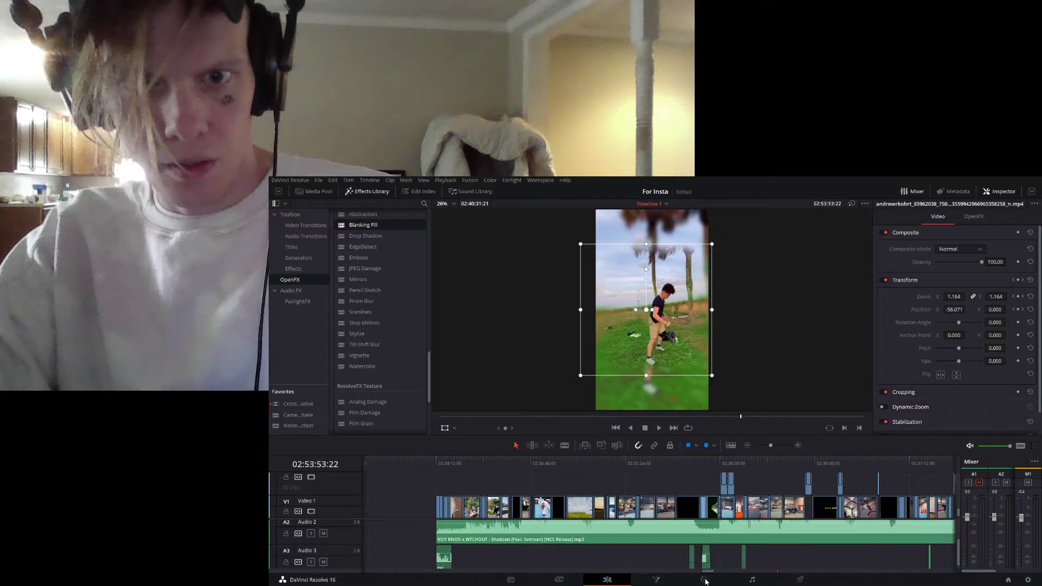
click(533, 461)
key(space)
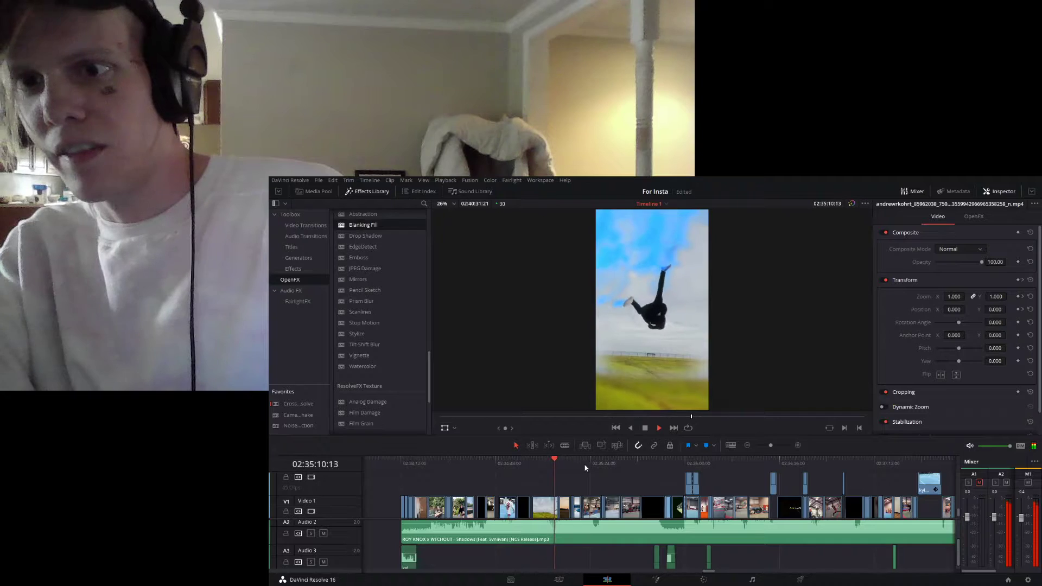
key(space)
- Return to the grass flip clip at 02:53:51:27 and play it through to 02:53:57:27
drag(705, 572, 777, 576)
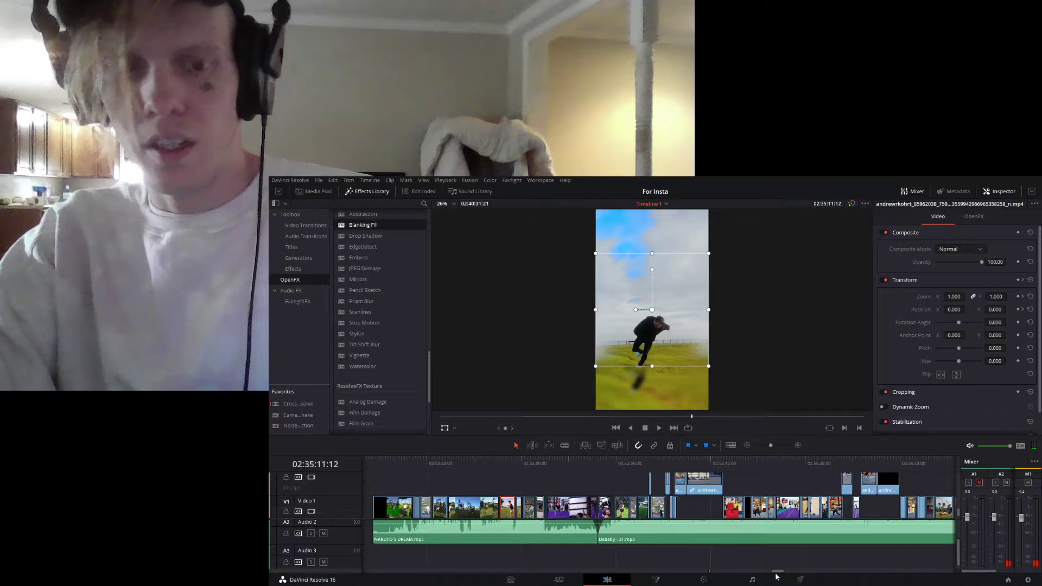
click(507, 460)
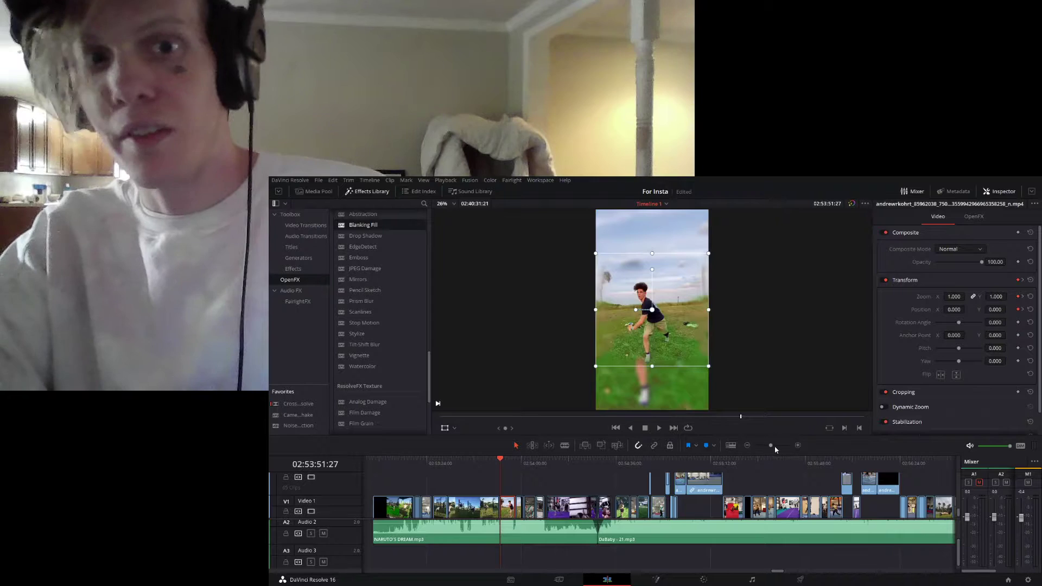
key(space)
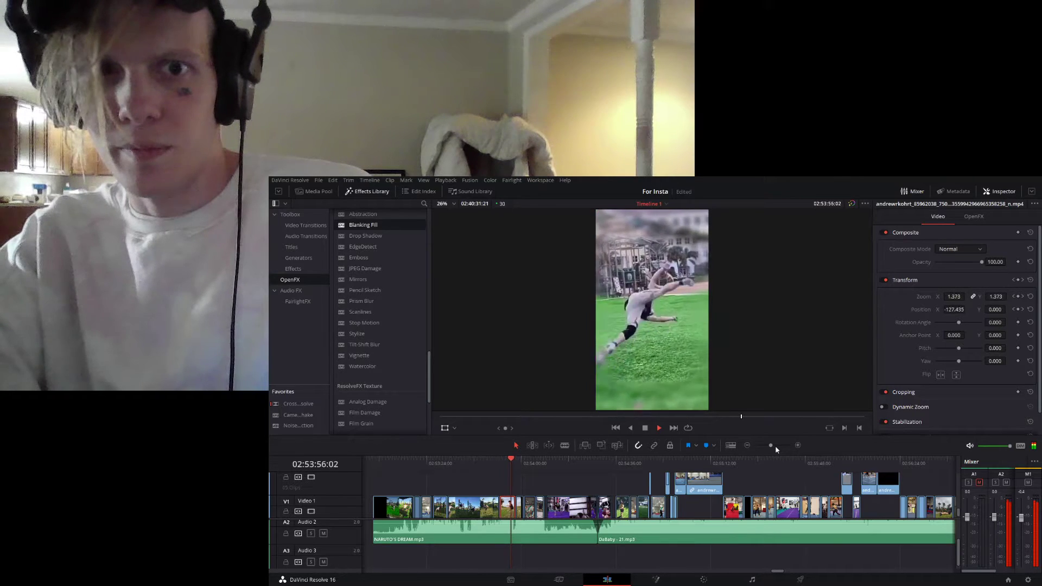
key(space)
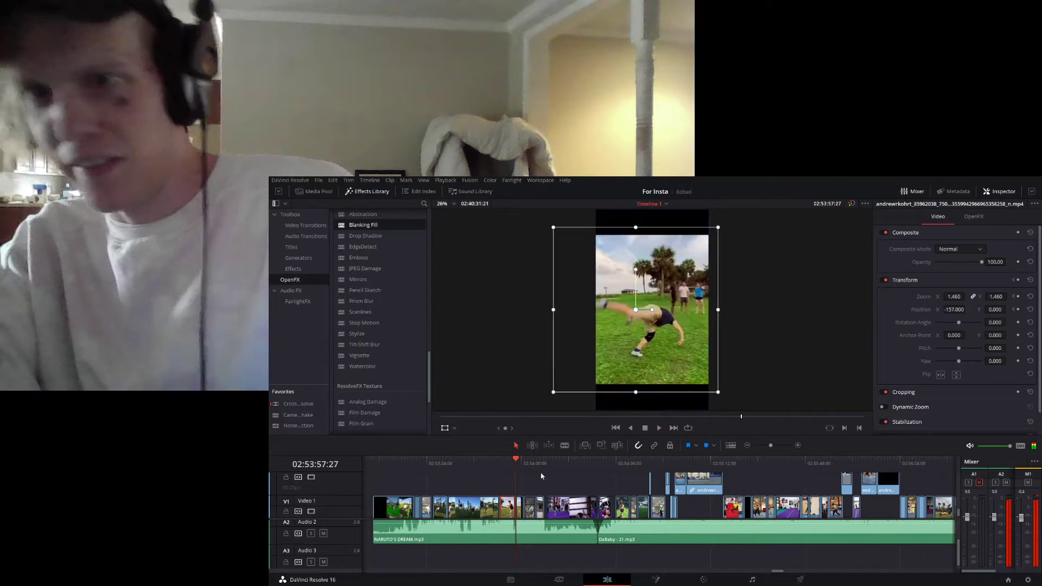
- Replay the grass flip clip from its start at 02:53:51:27, pausing at 02:53:52:18, through to the cut after it
click(500, 461)
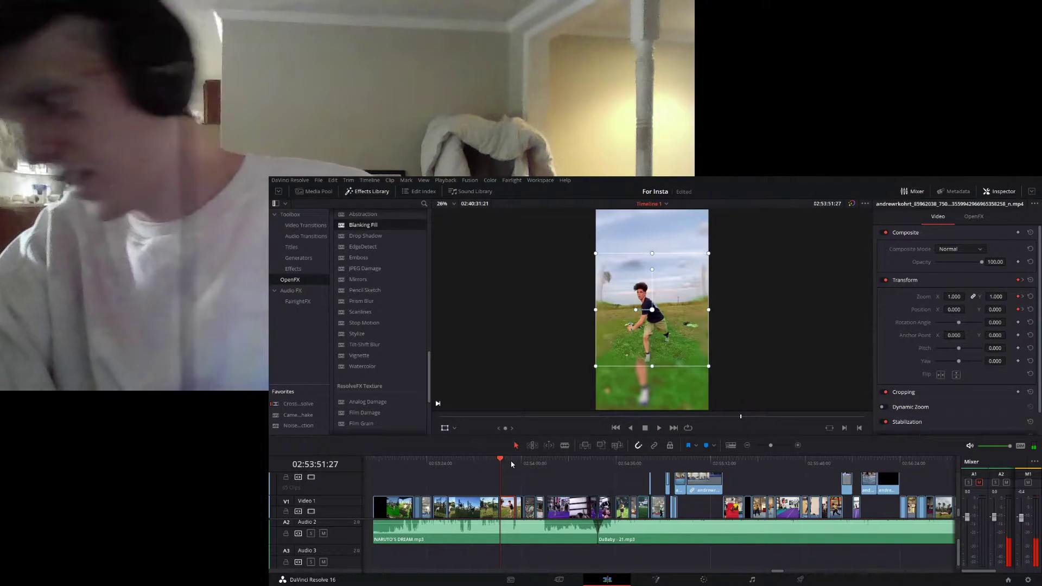
key(space)
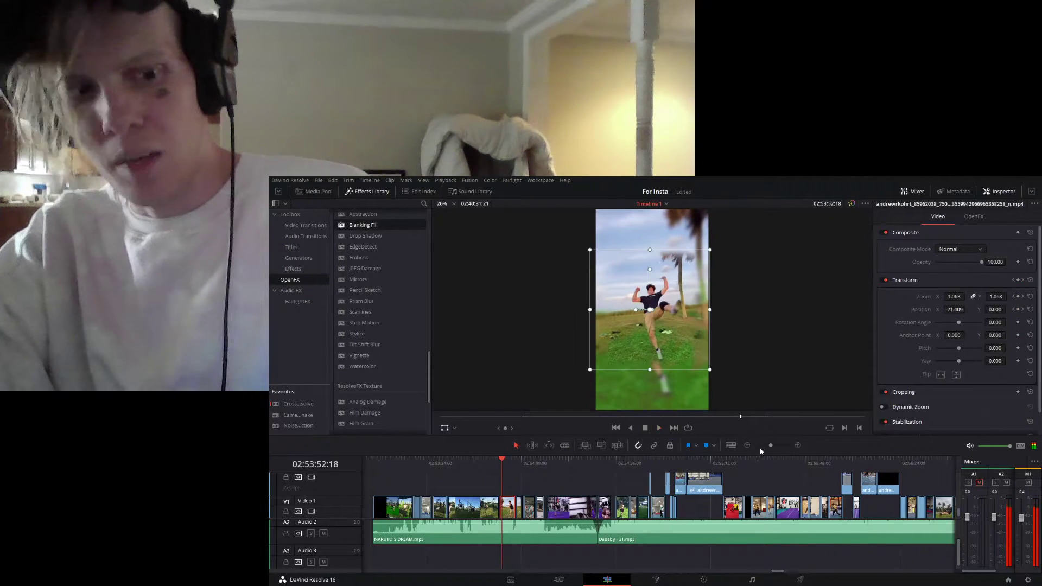
key(space)
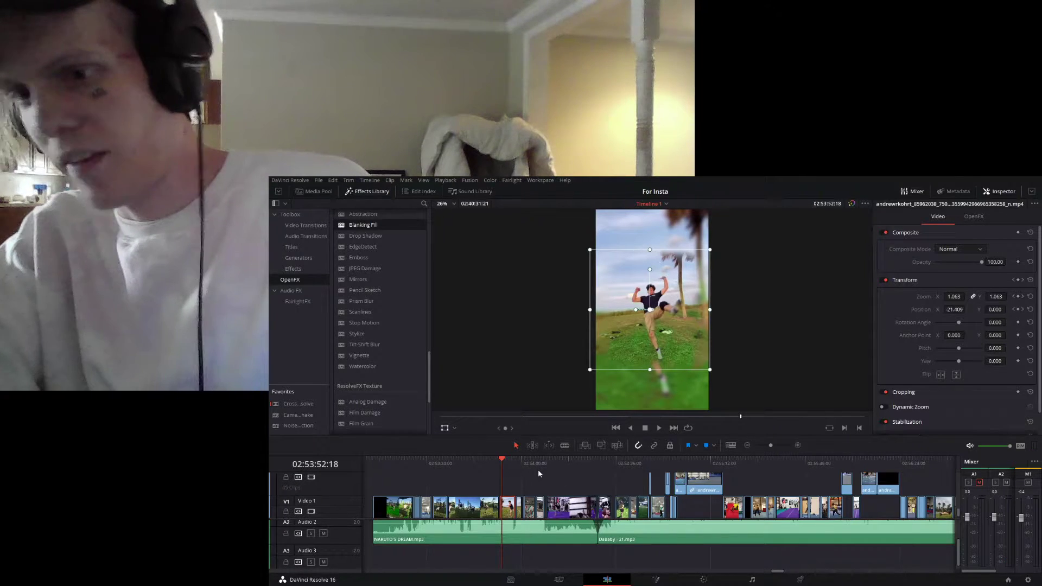
key(space)
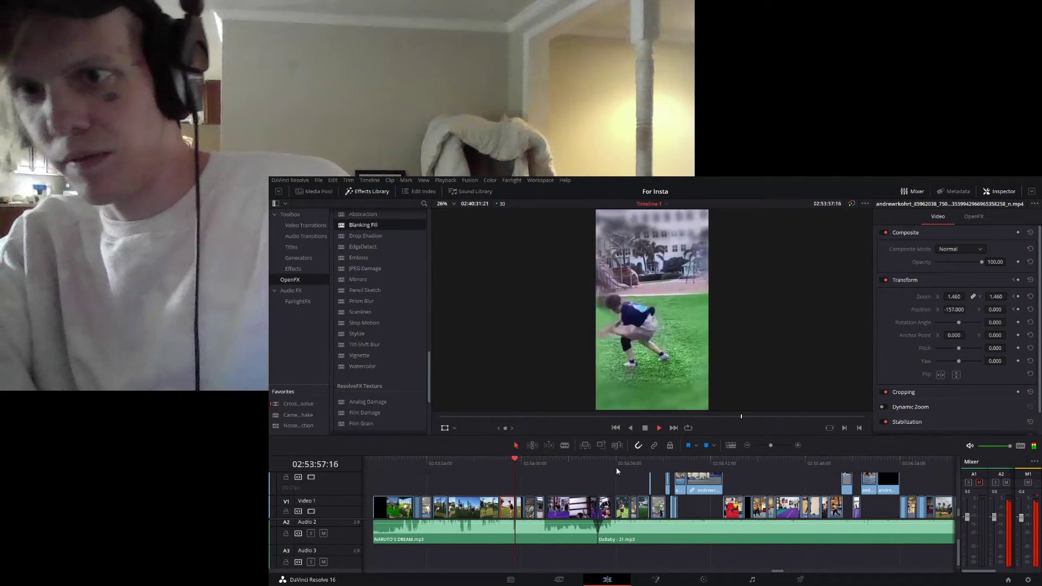
key(space)
- Replay the end of the grass flip clip and step frame by frame between 02:53:57:12 and 02:53:57:17 to examine the landing
drag(773, 444, 774, 446)
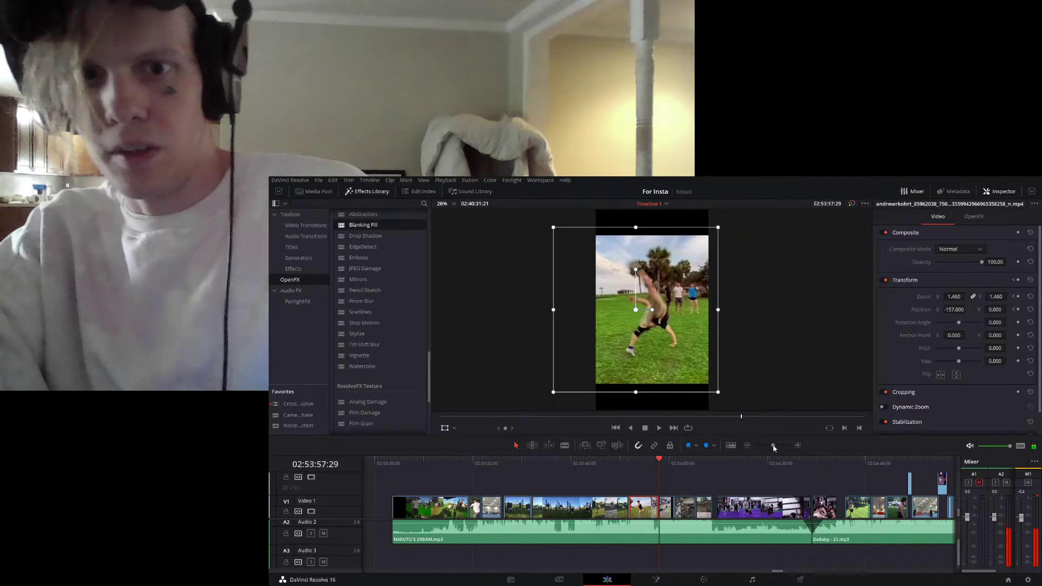
click(650, 464)
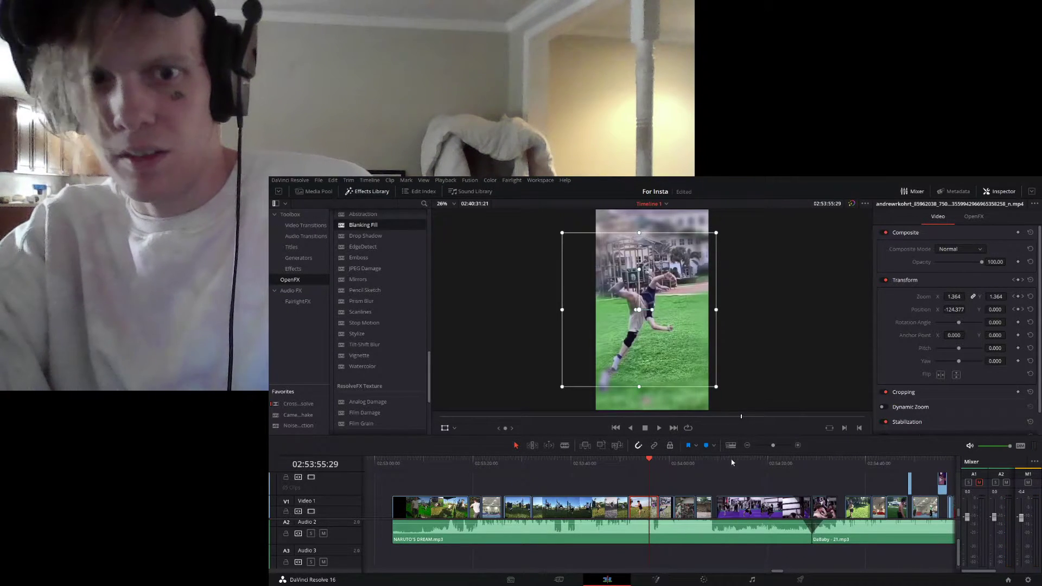
drag(774, 446, 778, 446)
drag(693, 466, 680, 469)
key(space)
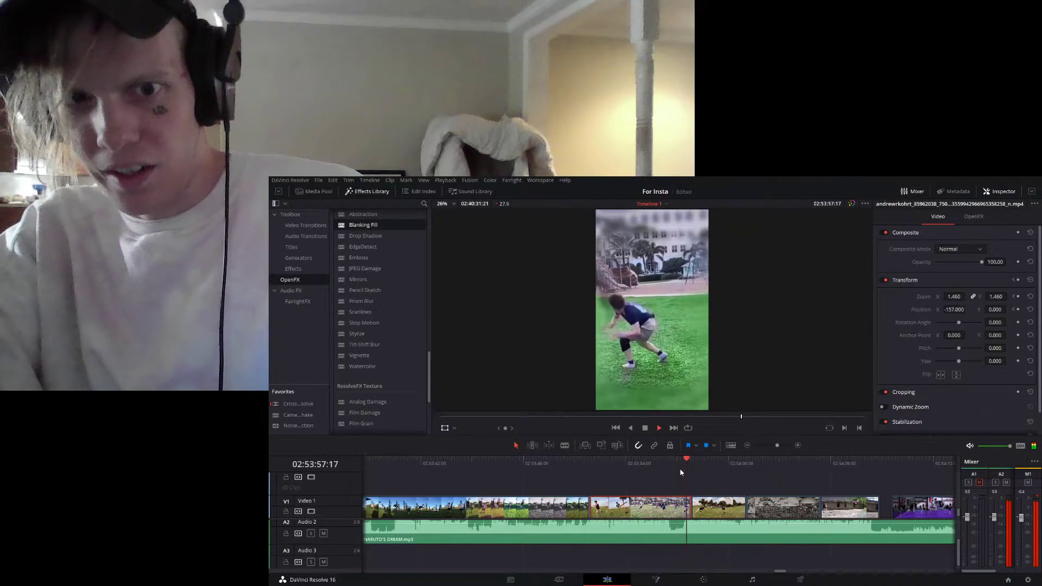
key(space)
key(Left)
key(Left)
key(Left)
key(Left)
key(Left)
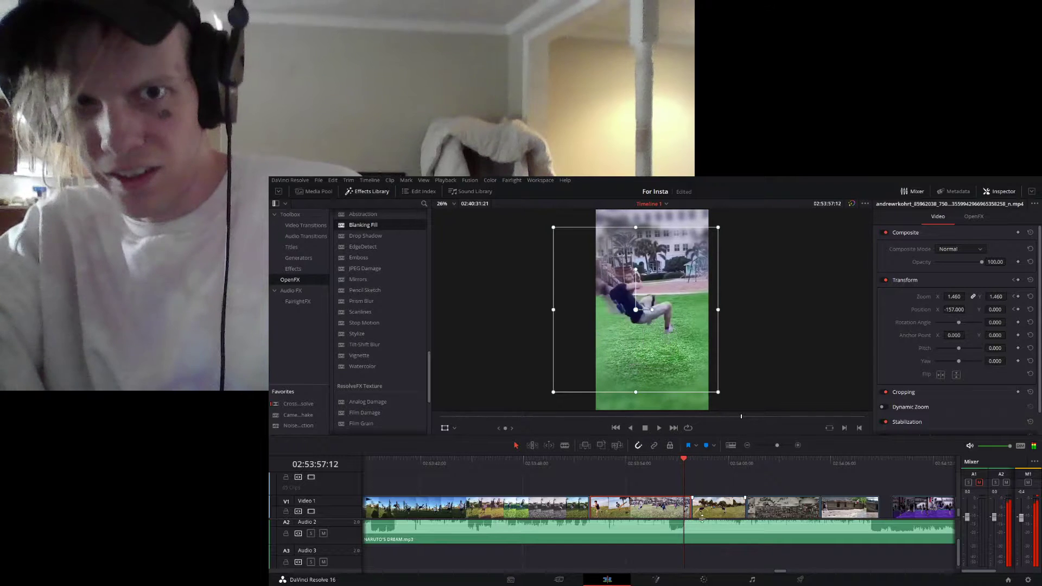
key(Right)
key(Right)
key(Right)
key(Right)
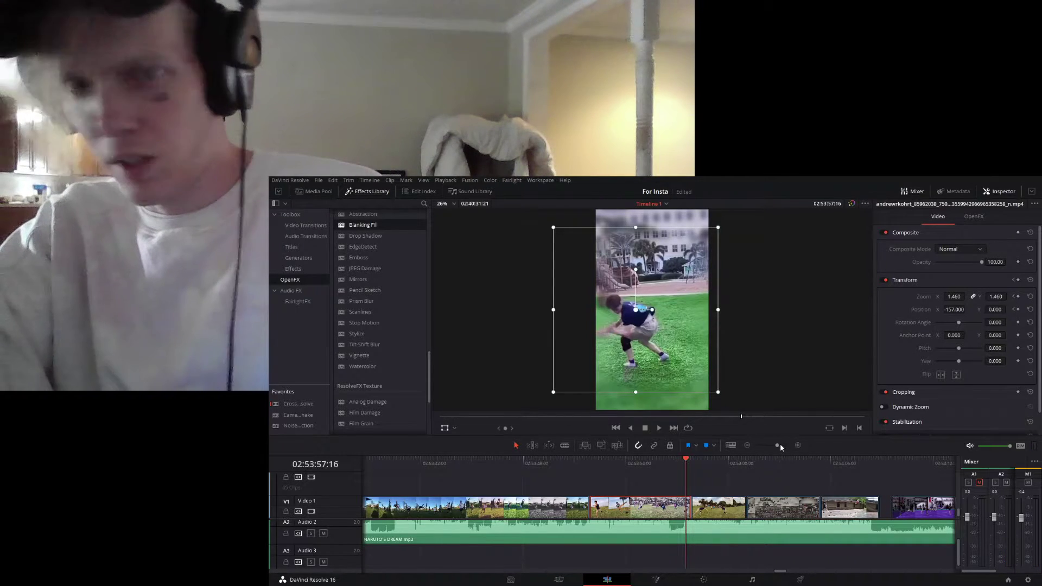
- Play the park flip clip that follows, replaying it from 02:53:57:25 to 02:54:00:07
drag(780, 573, 780, 574)
key(space)
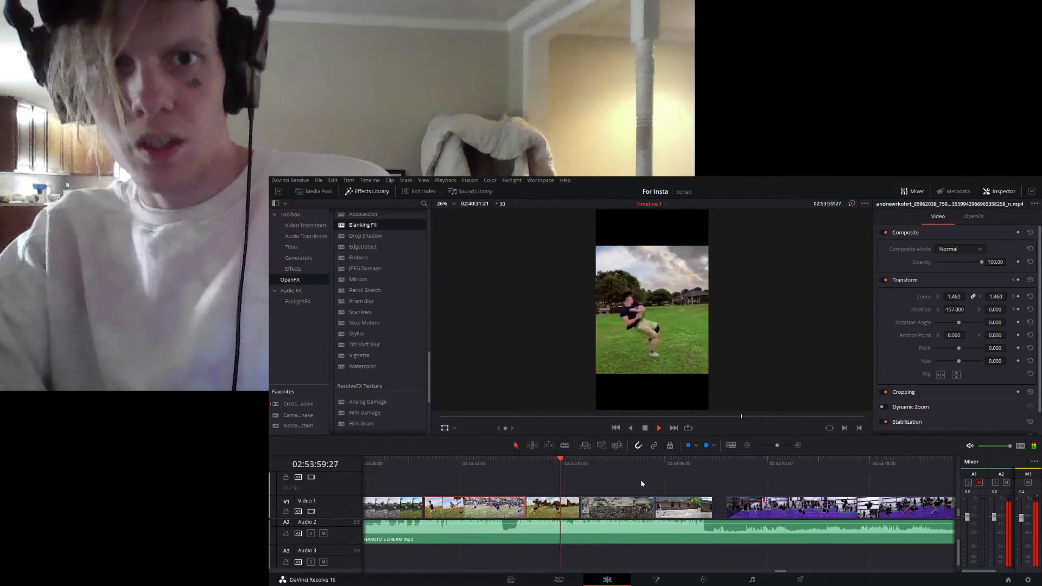
key(space)
click(525, 462)
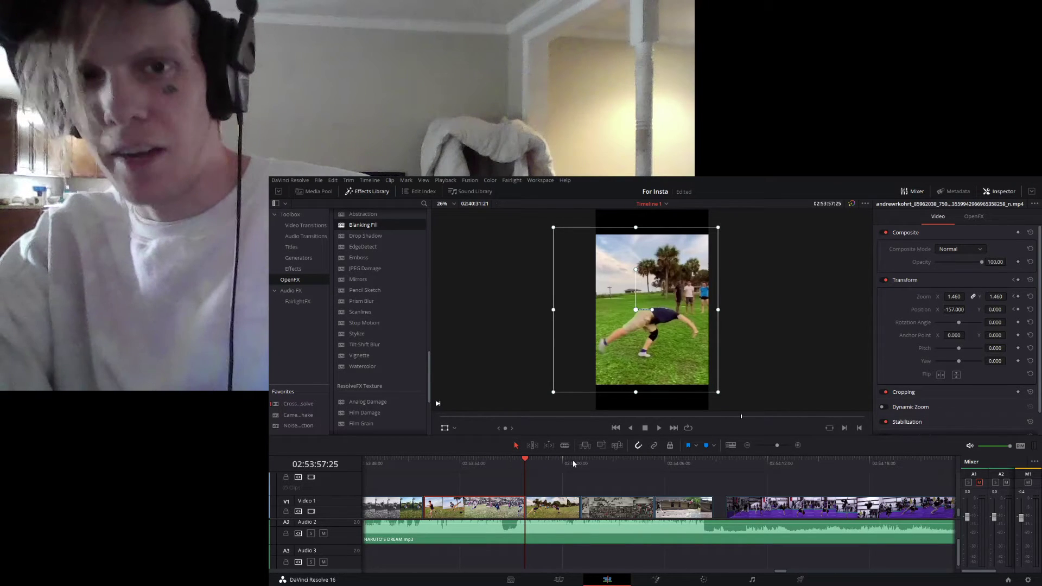
key(space)
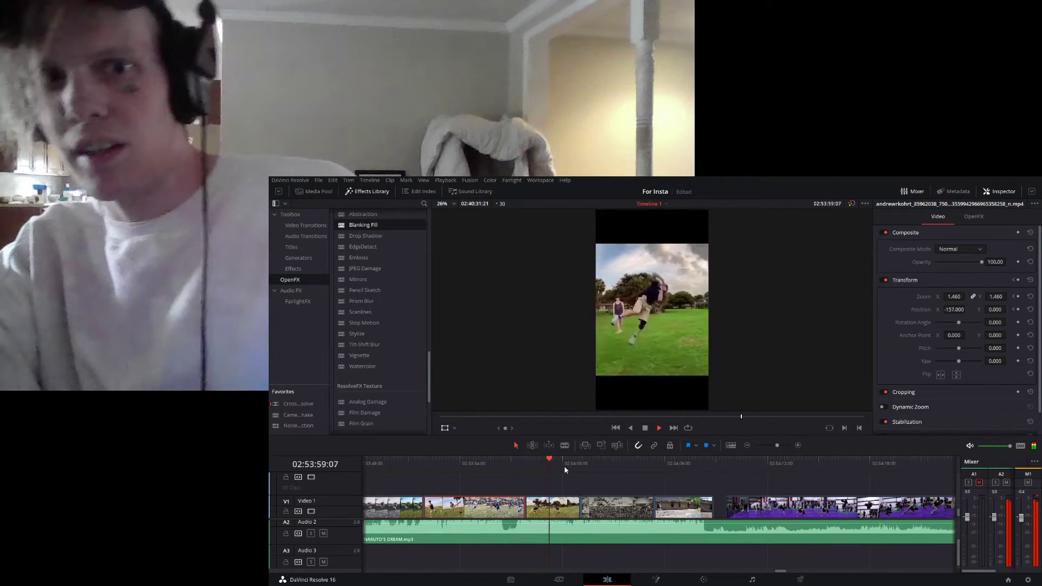
key(space)
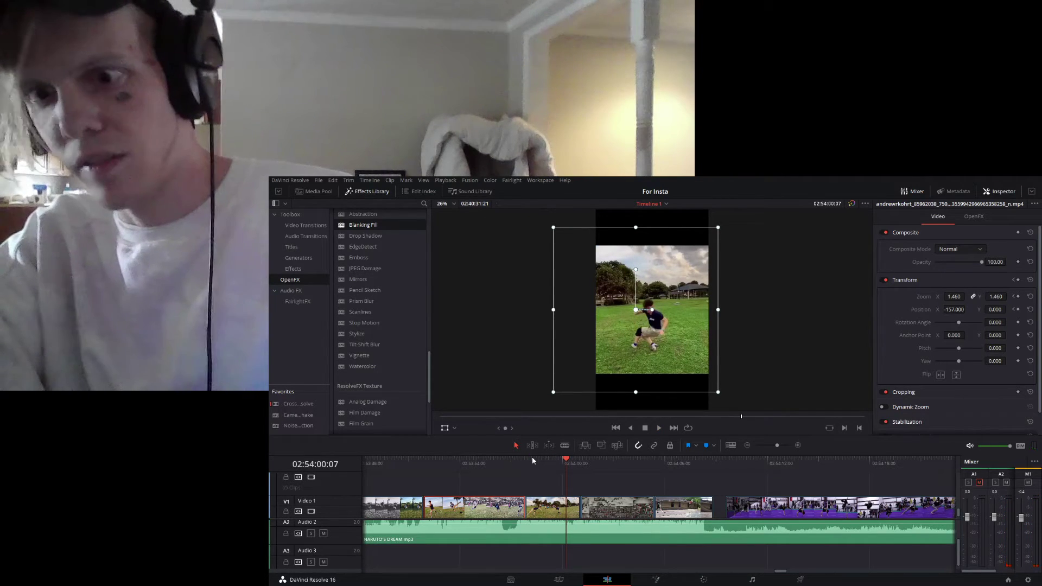
- Replay the park flip clip twice from 02:53:57:25, continuing the second time into the gym clip at 02:54:01:06
drag(535, 459, 529, 462)
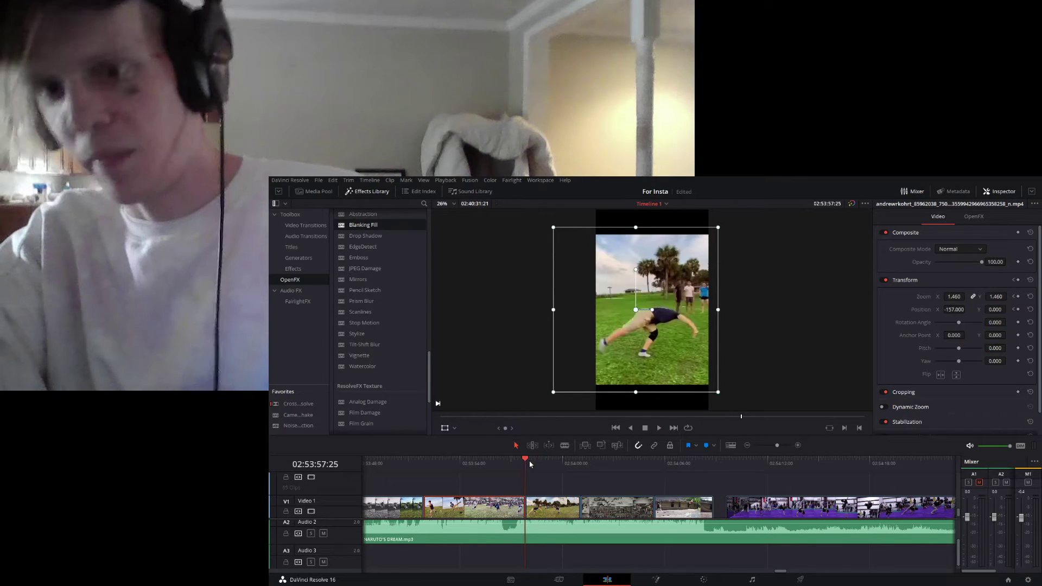
key(space)
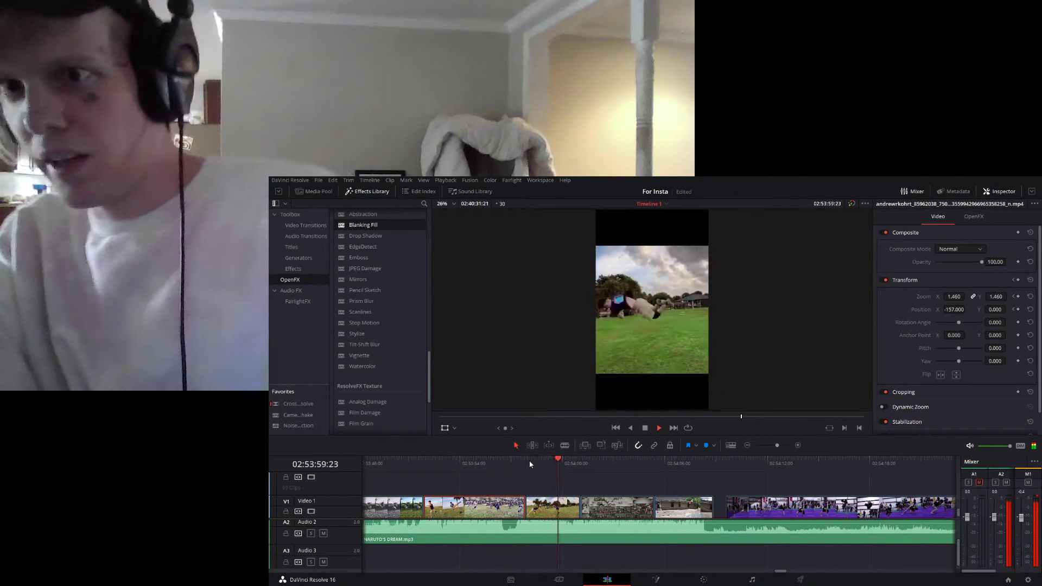
key(space)
click(530, 461)
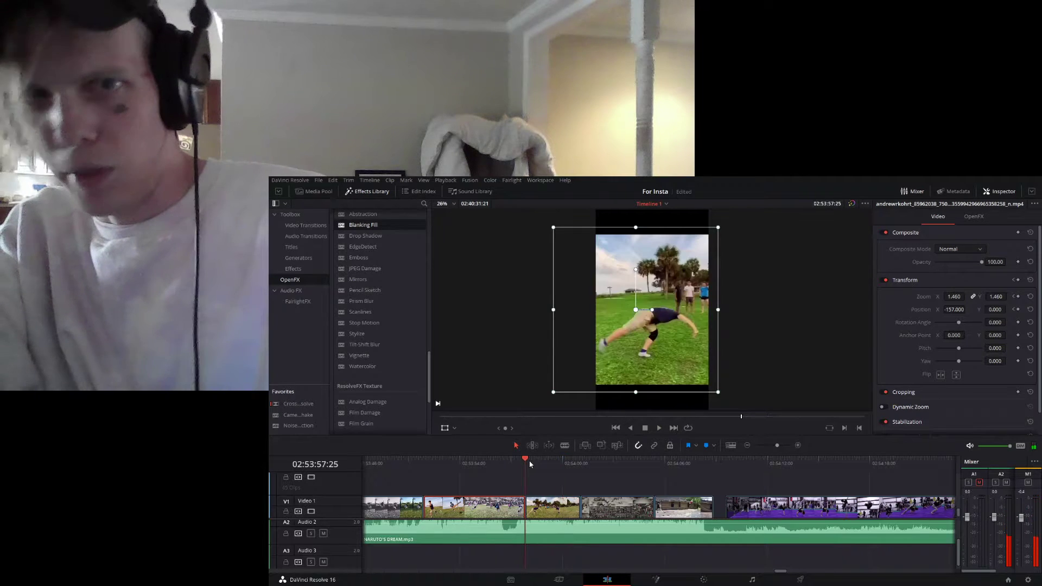
key(space)
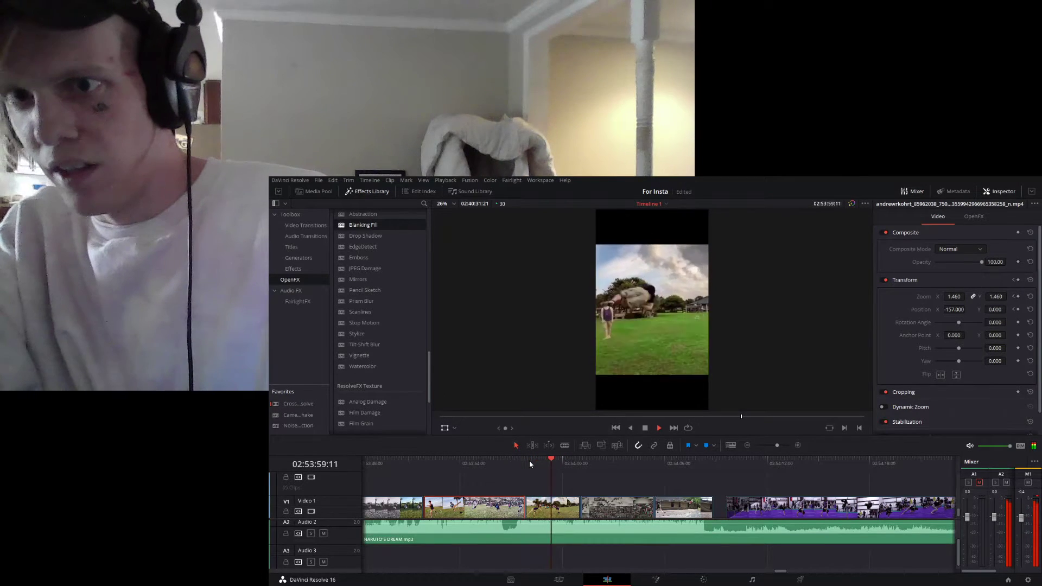
key(space)
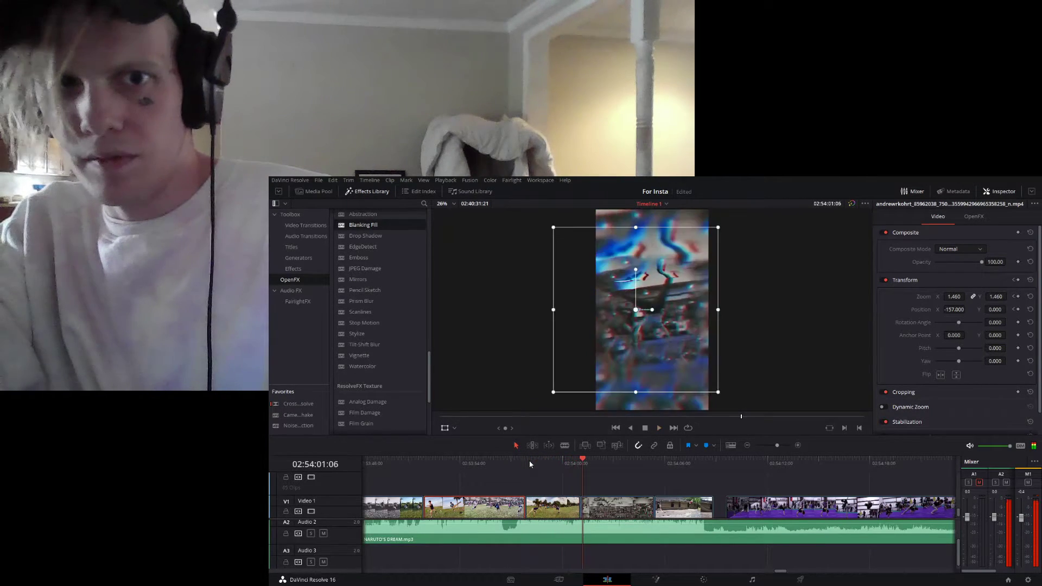
- Examine the park flip from 02:53:59:15, and replay it from 02:53:57:25 into the crowded gym clip at 02:54:02:17
click(553, 463)
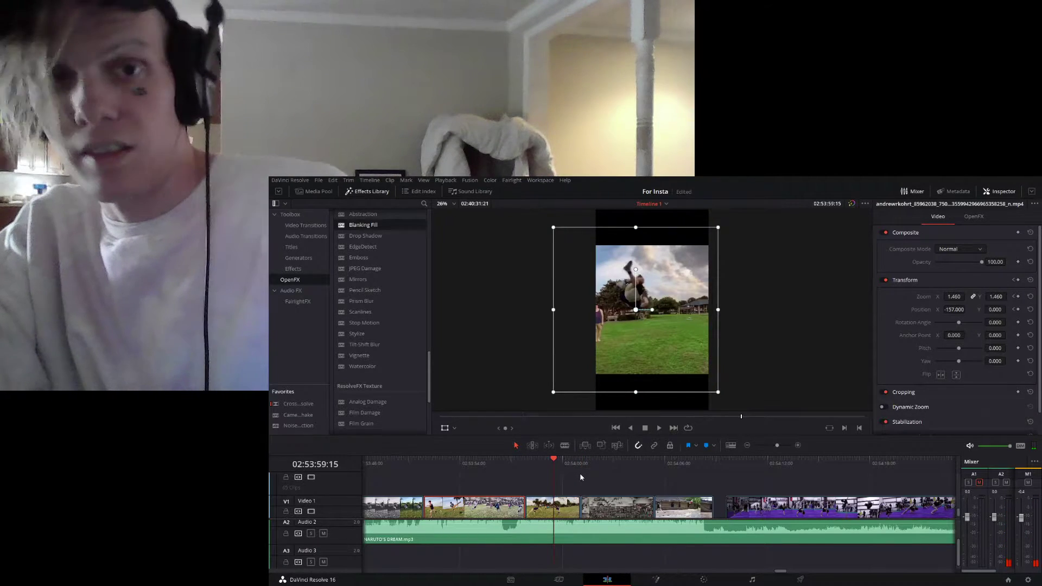
key(space)
drag(561, 464, 530, 463)
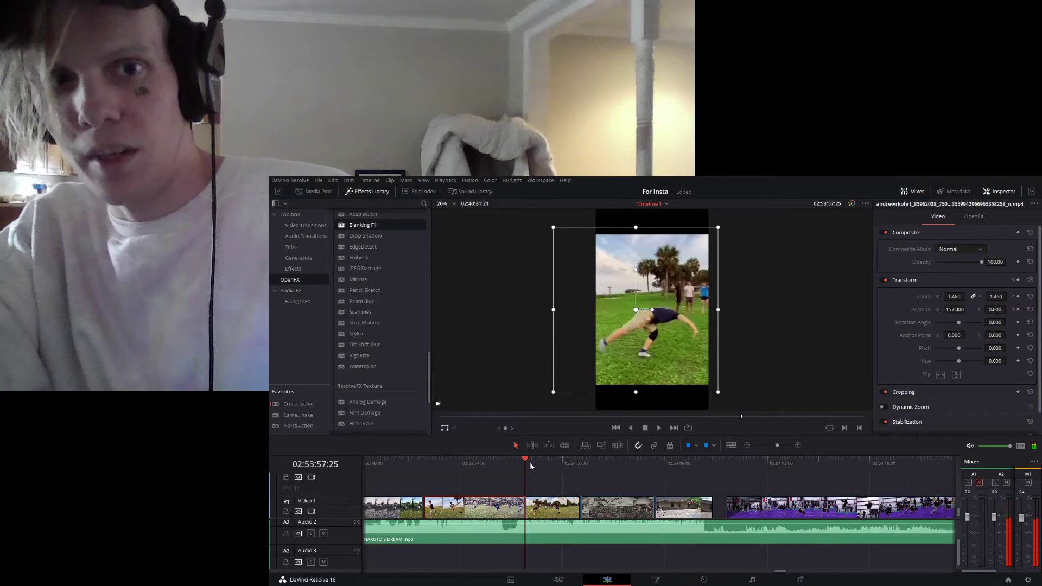
key(space)
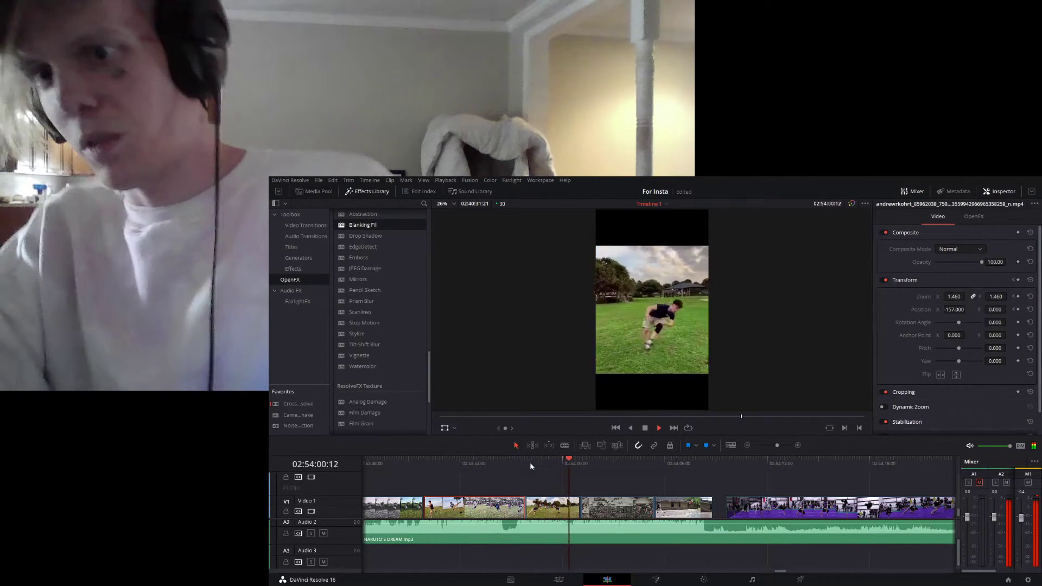
key(space)
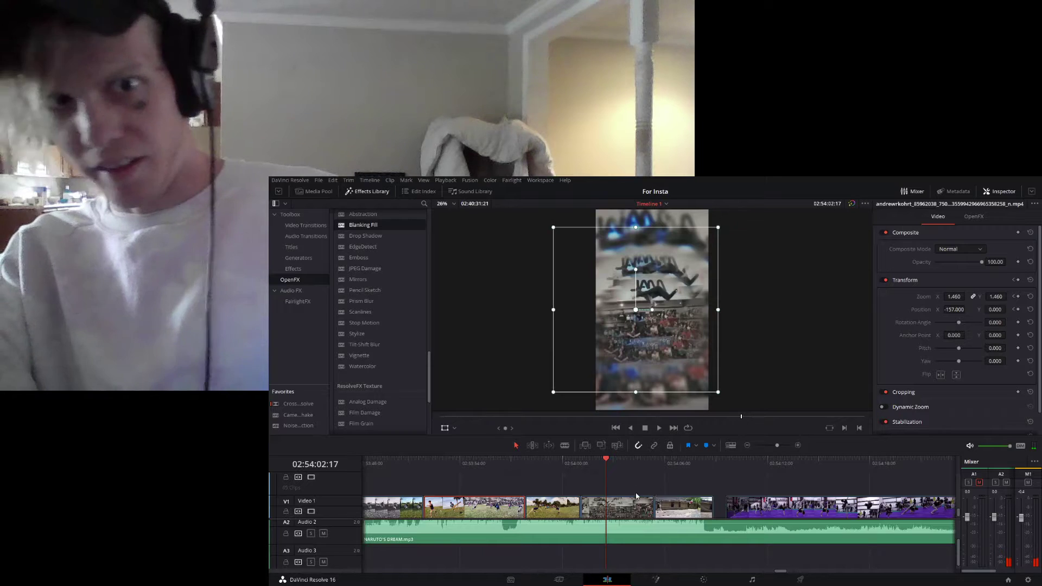
- Set the Blanking Fill Blend Edges to 0.000 on the crowded gym clip, viewing it at 02:54:01:18
click(607, 506)
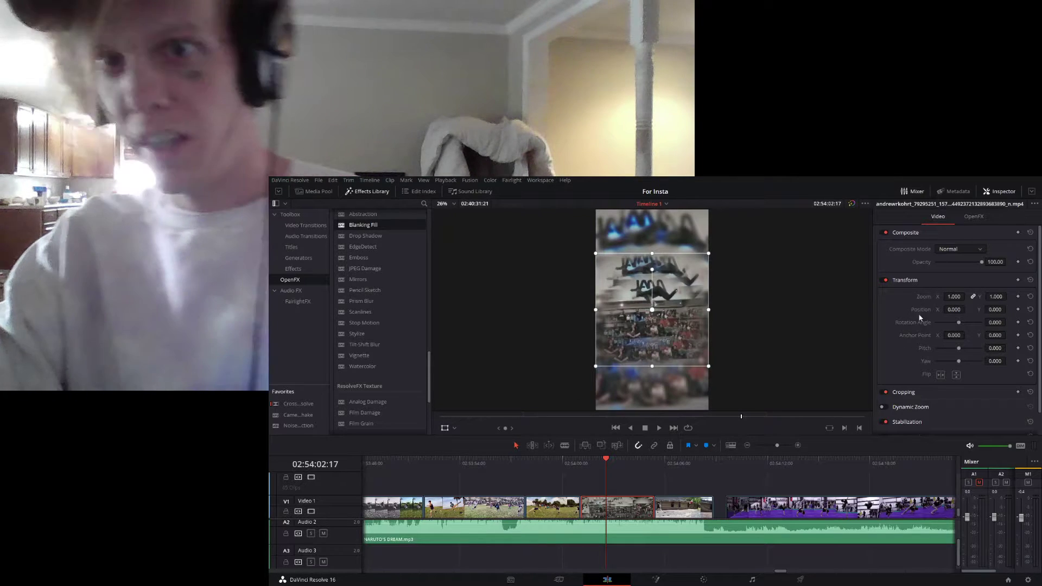
click(435, 471)
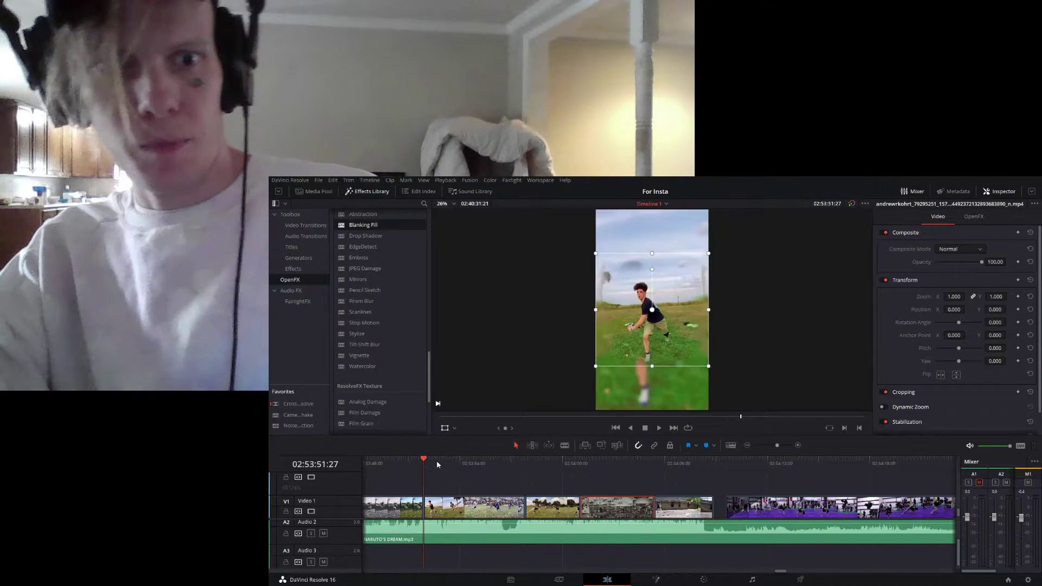
click(589, 461)
click(970, 217)
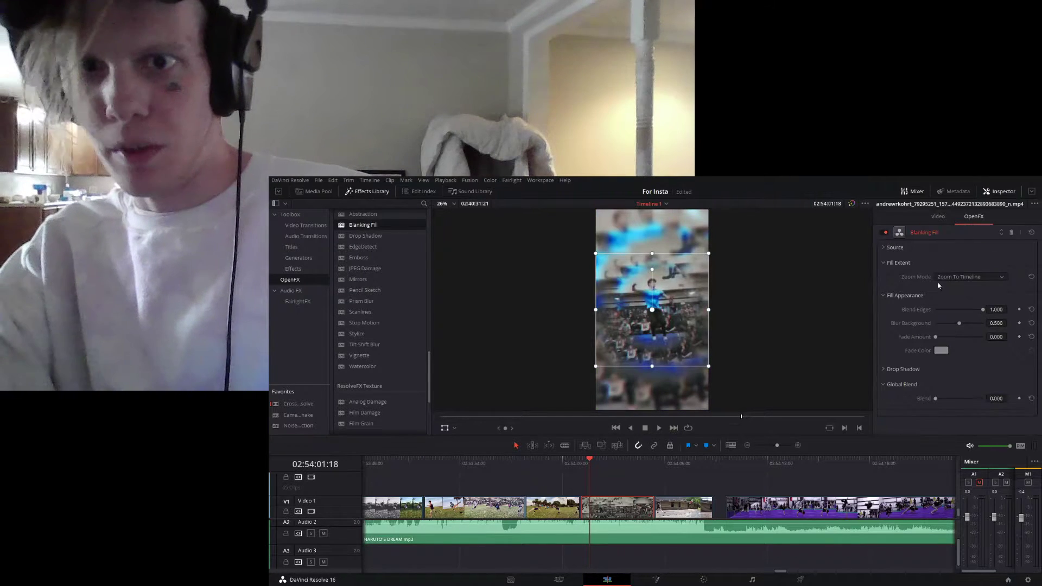
drag(982, 309, 853, 319)
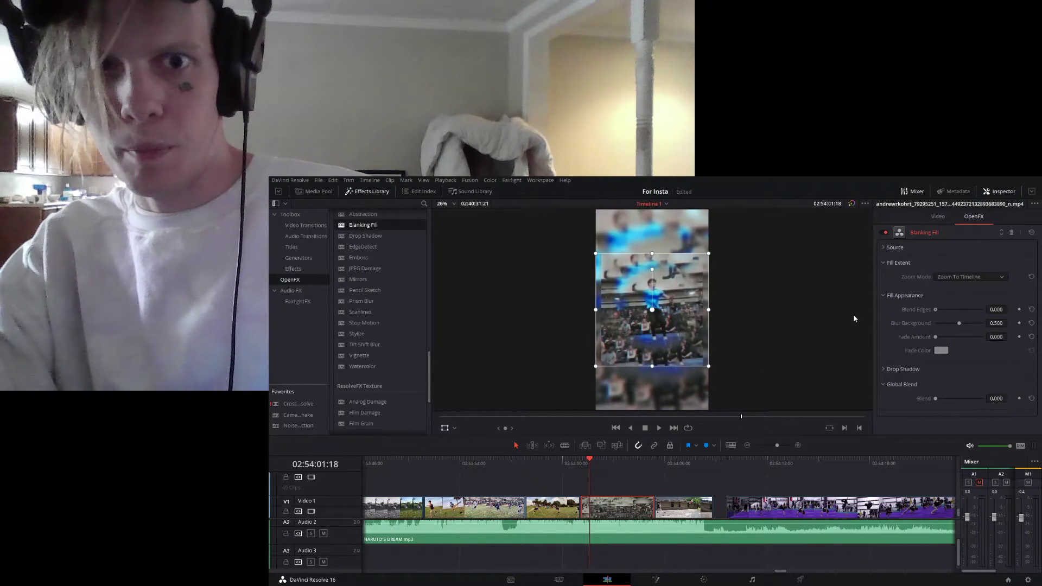
- Switch off the gym clip's Blanking Fill and play the clip twice, the second time from 02:54:01:03, to compare
click(885, 234)
key(space)
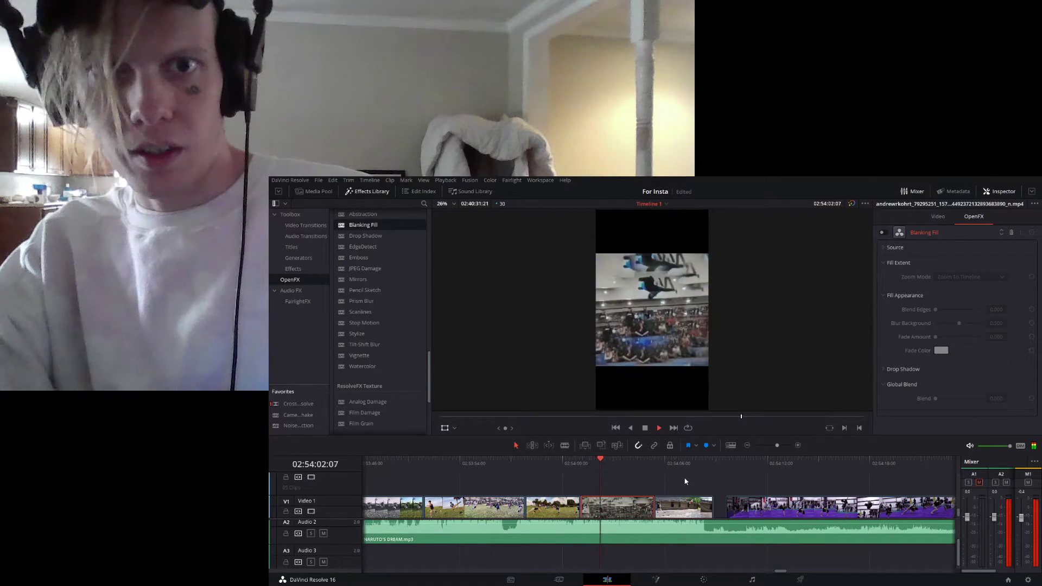
key(space)
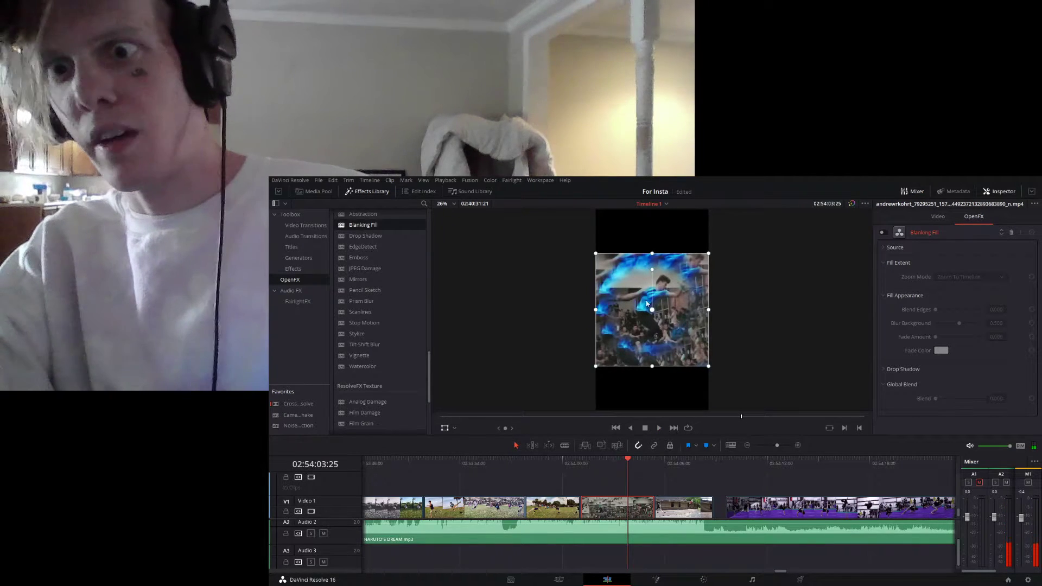
drag(591, 459, 584, 468)
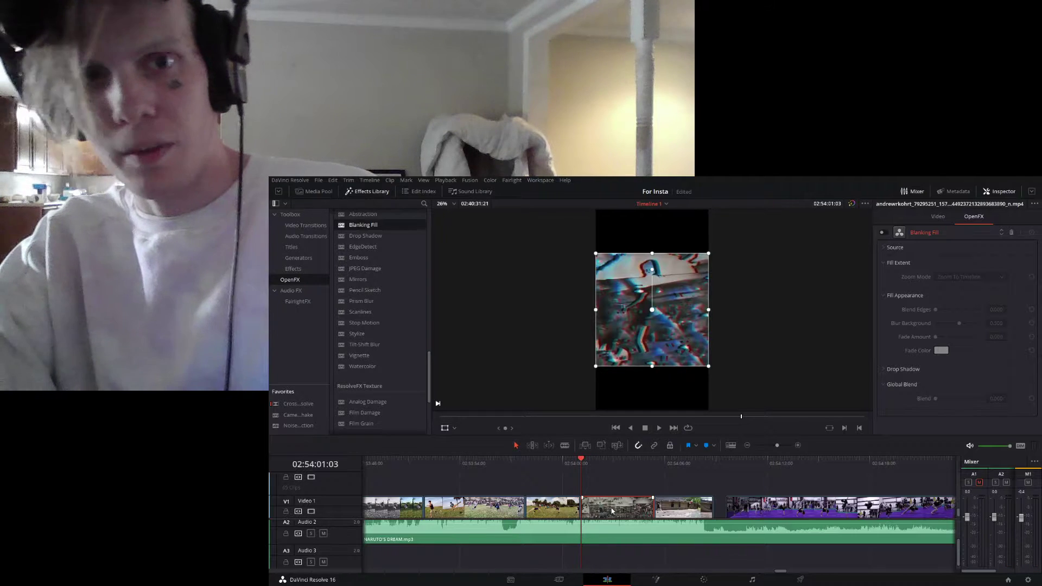
key(space)
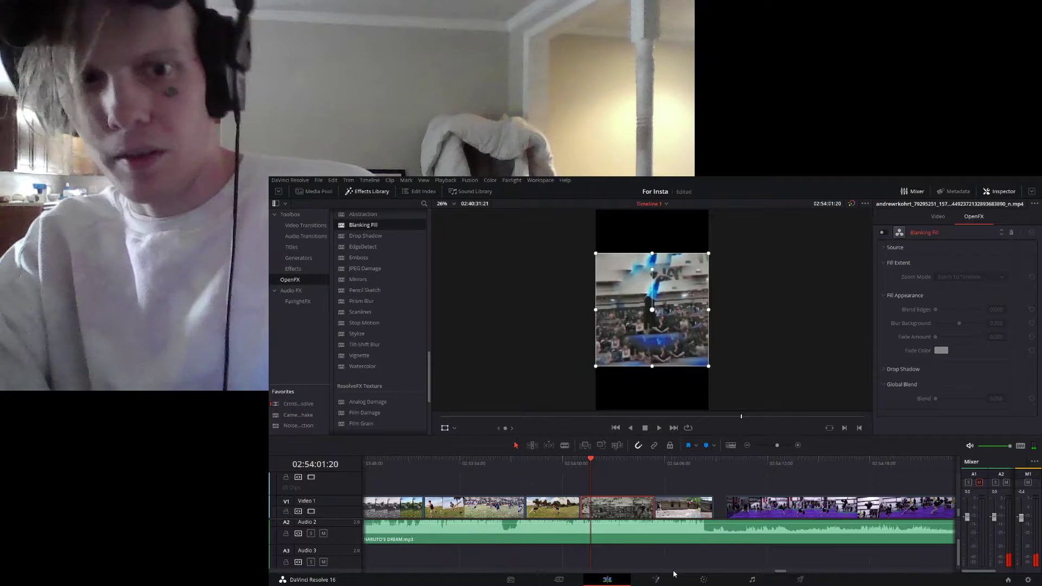
- Switch the gym clip's Blanking Fill back on, restore Blend Edges to 1.000, and play the clip to 02:54:03:29
click(882, 232)
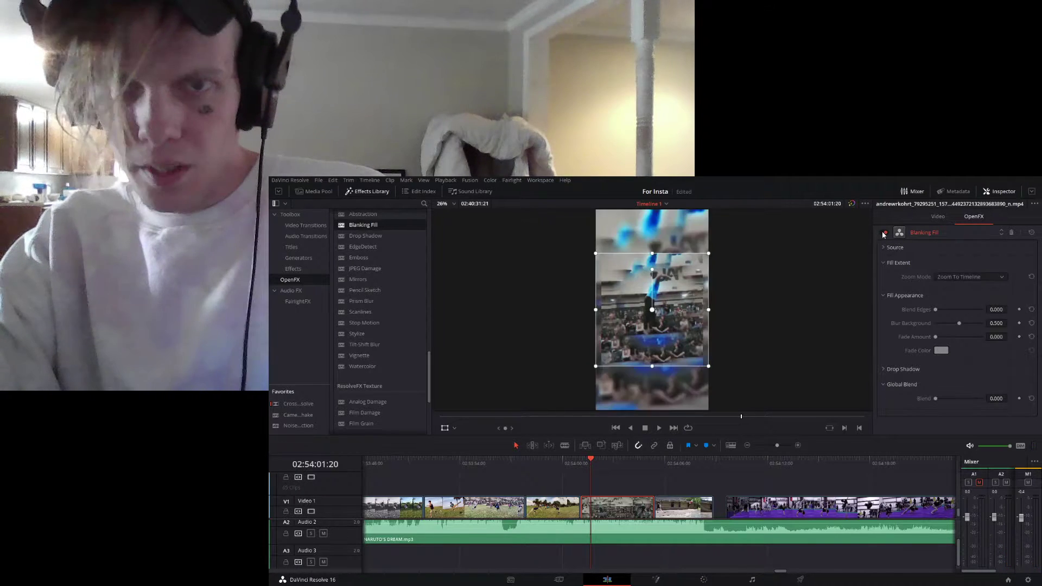
drag(947, 313, 1002, 315)
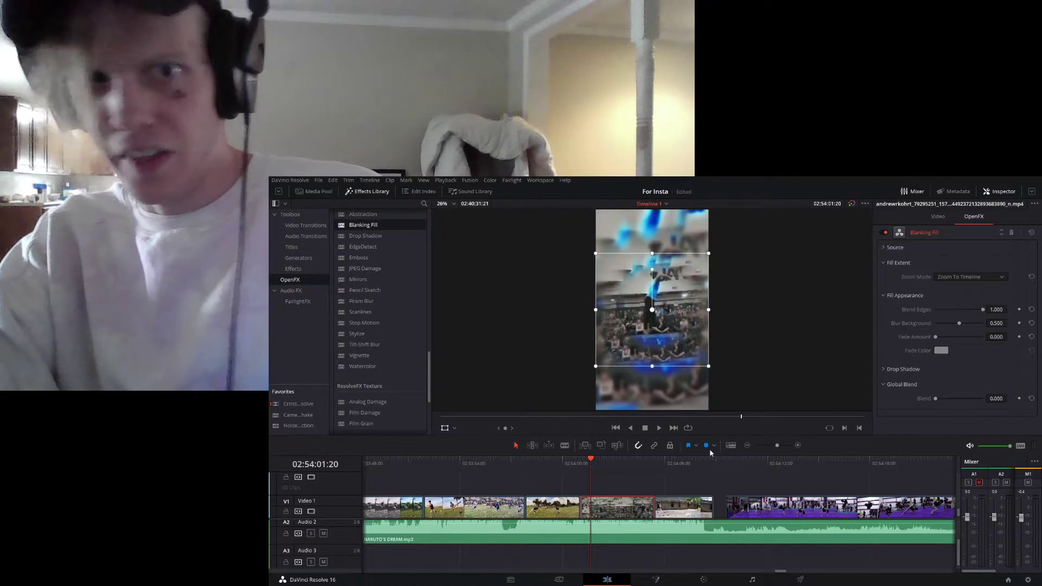
key(space)
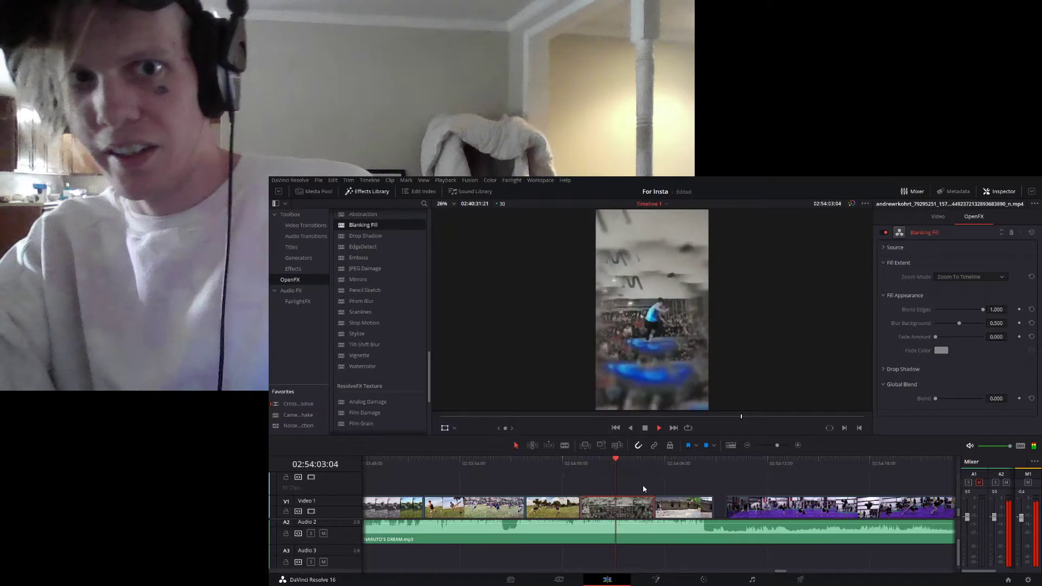
key(space)
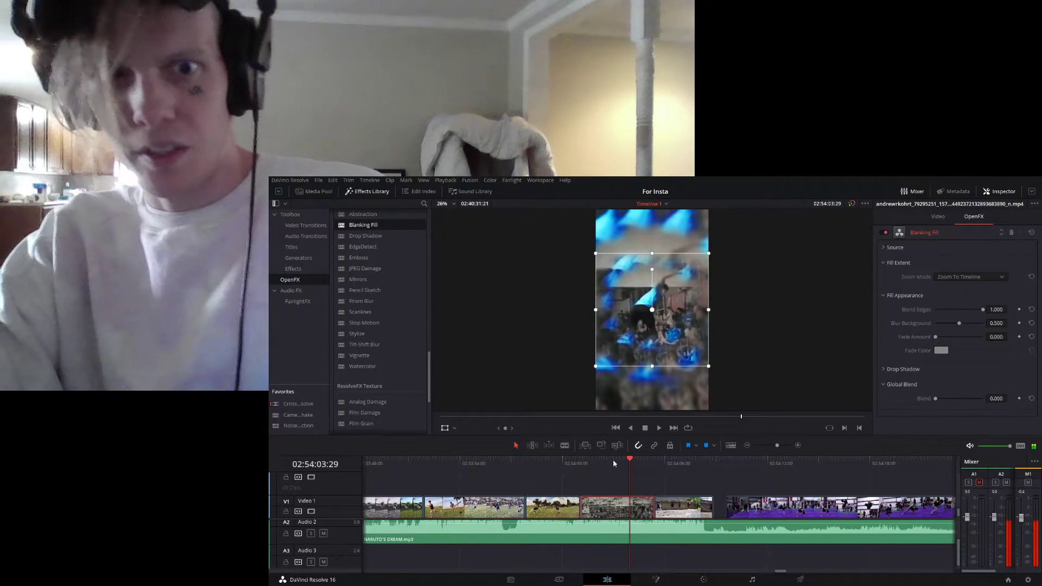
click(614, 460)
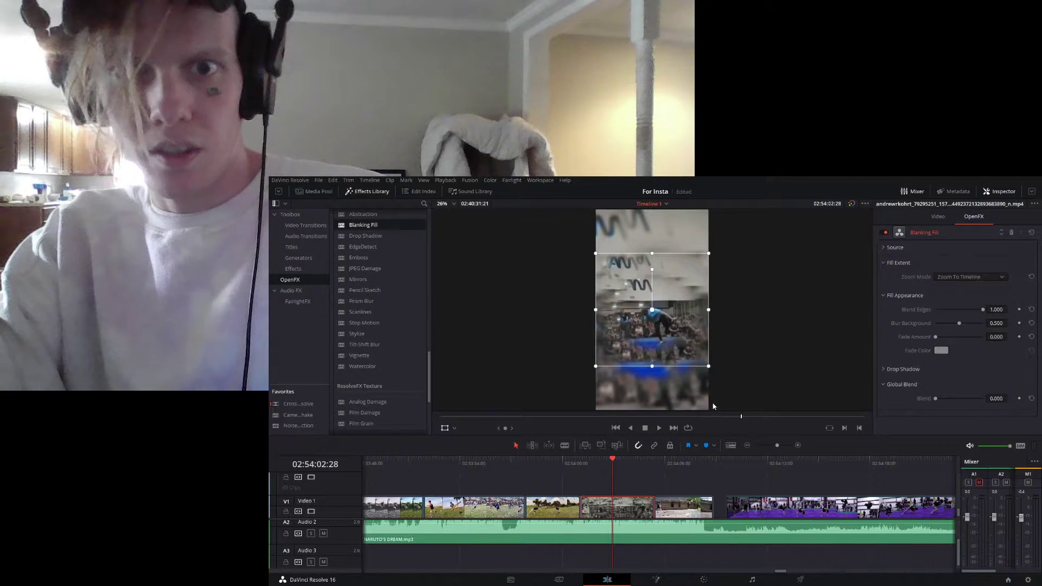
- Make the gym clip a compound clip, and key its pale ceiling with Clean Black 12.4 and raised contrast
click(652, 482)
click(704, 580)
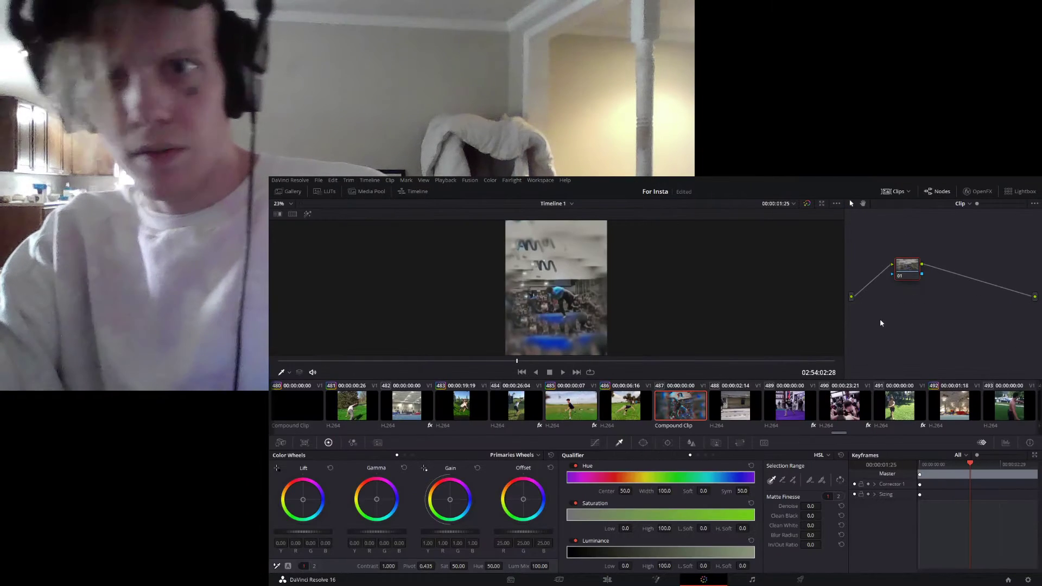
click(567, 271)
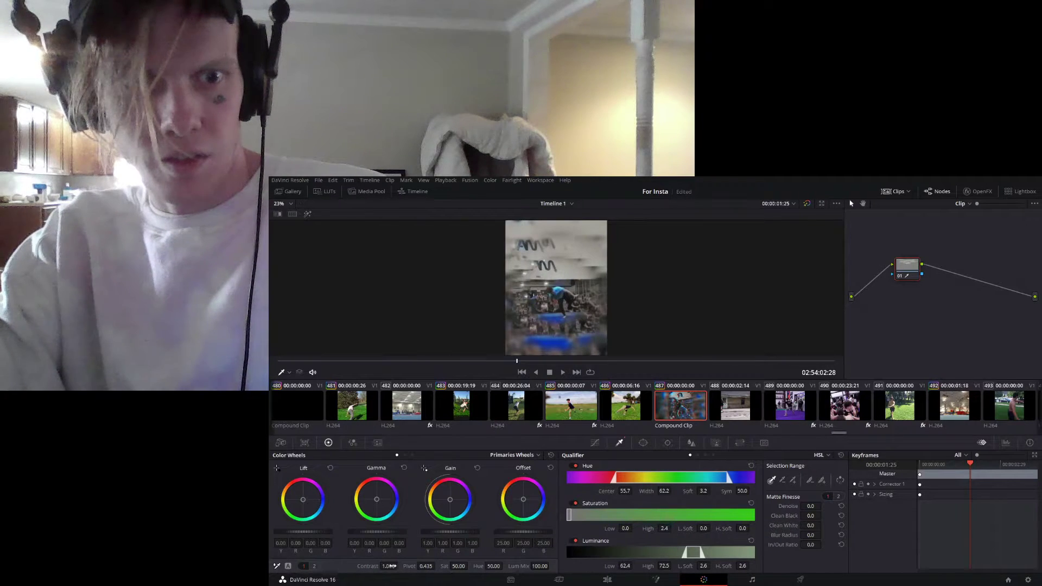
drag(391, 566, 425, 566)
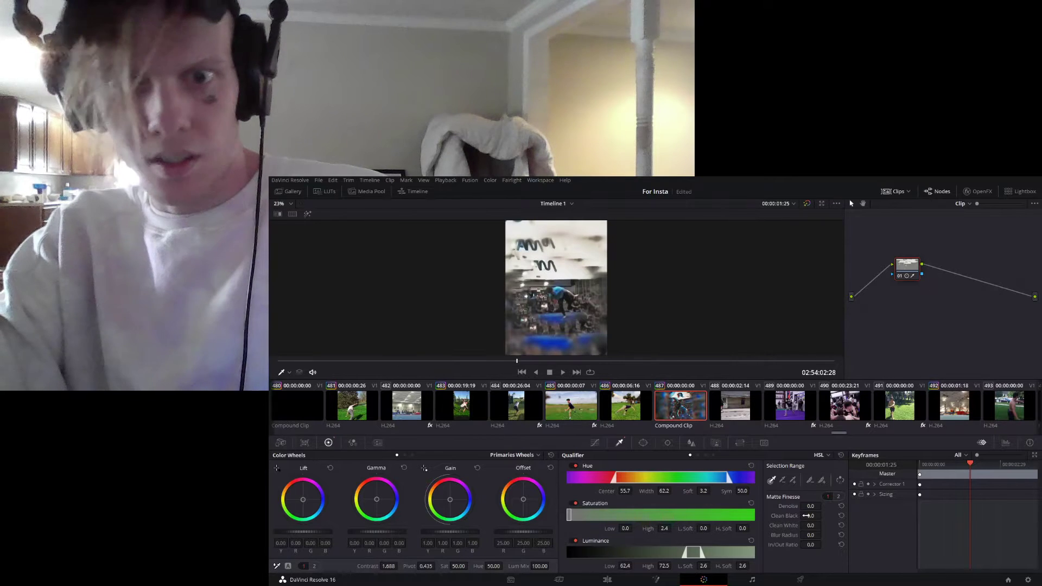
- Play the graded gym compound clip on the edit timeline from its start to 02:54:05:03
click(606, 580)
click(582, 464)
key(space)
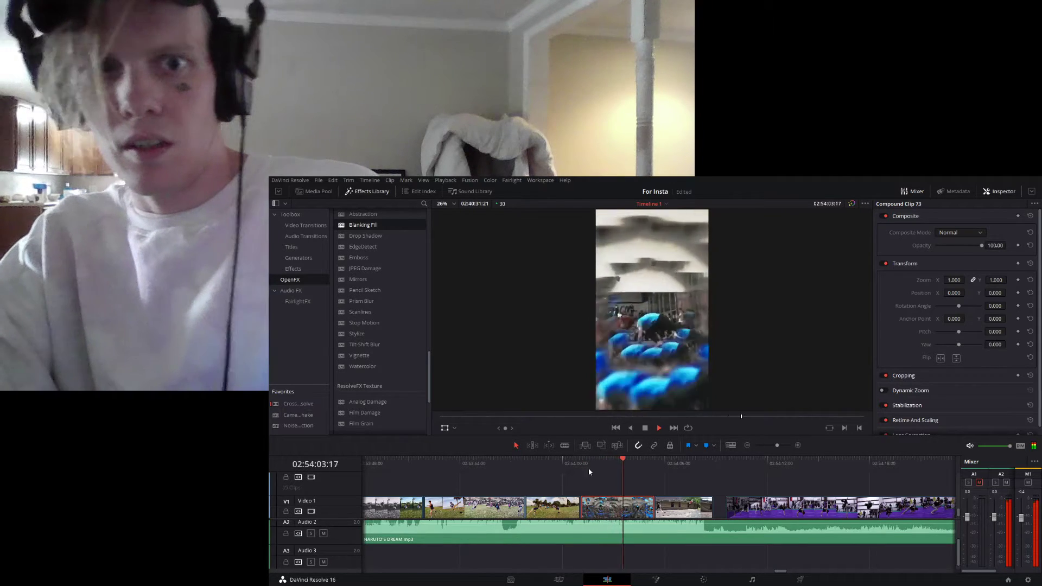
key(space)
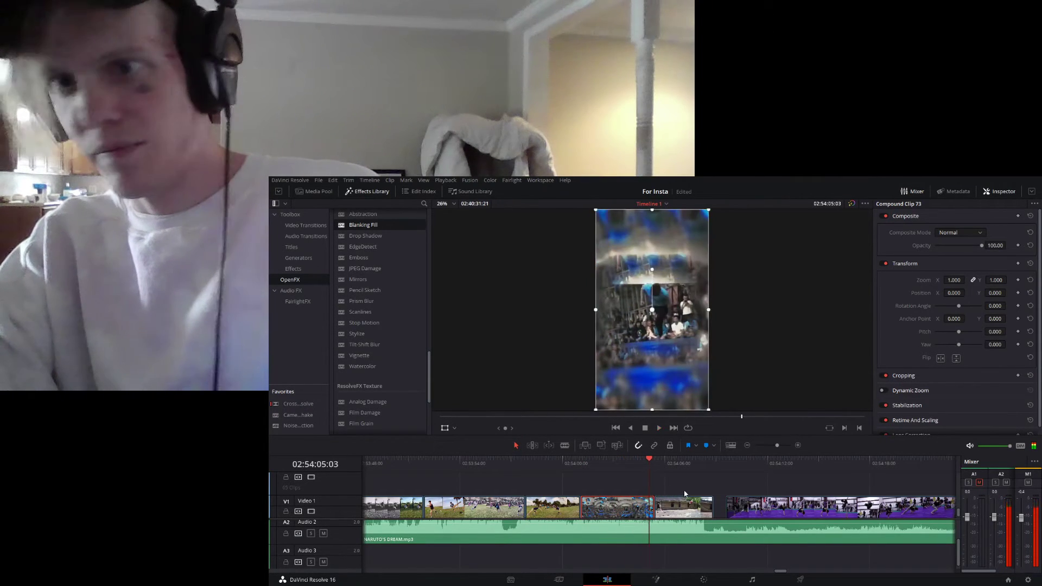
- Lower the contrast of the gym compound clip's keyed ceiling grade to 1.320 and return to the edit timeline
click(703, 579)
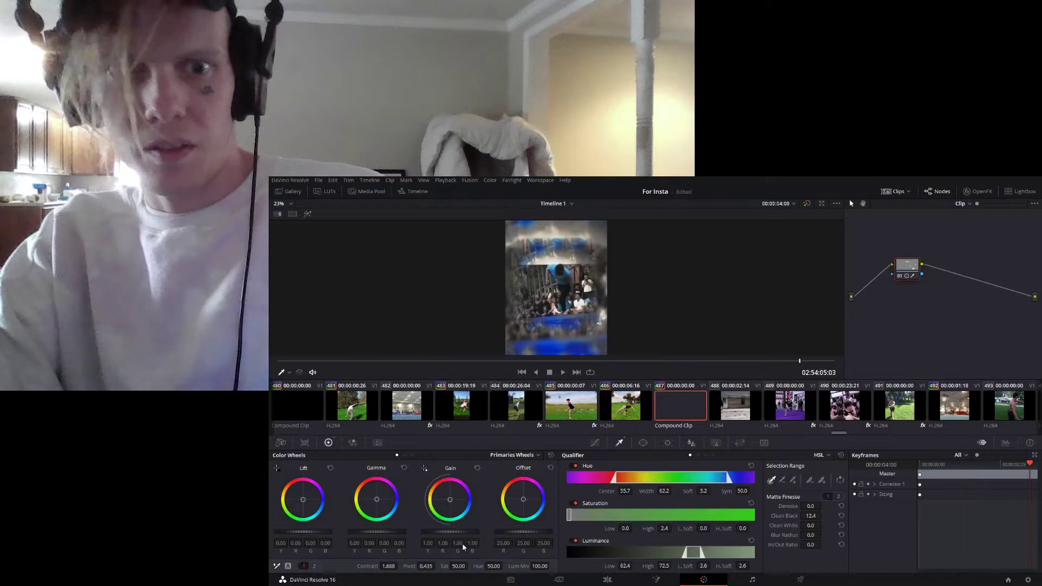
drag(392, 566, 353, 566)
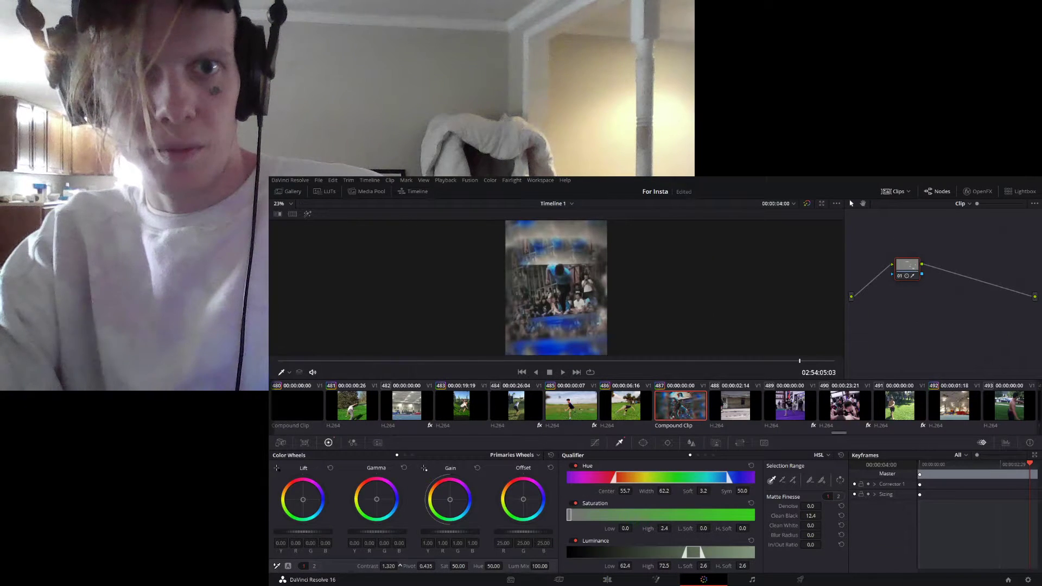
click(607, 580)
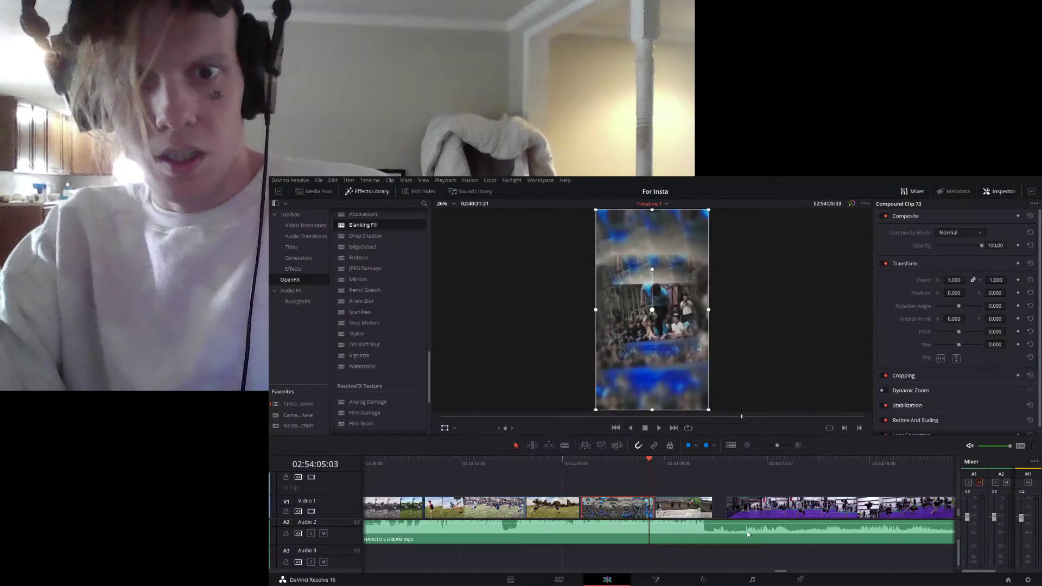
- Play from 02:54:05:03 through the backyard house flip to 02:54:08:01, and return to 02:54:06:06
key(space)
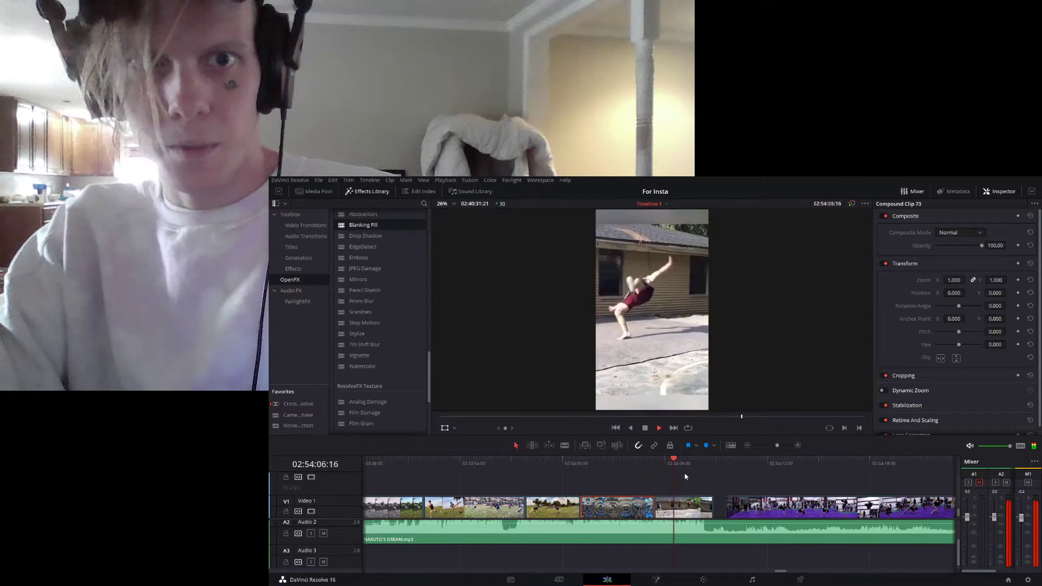
key(space)
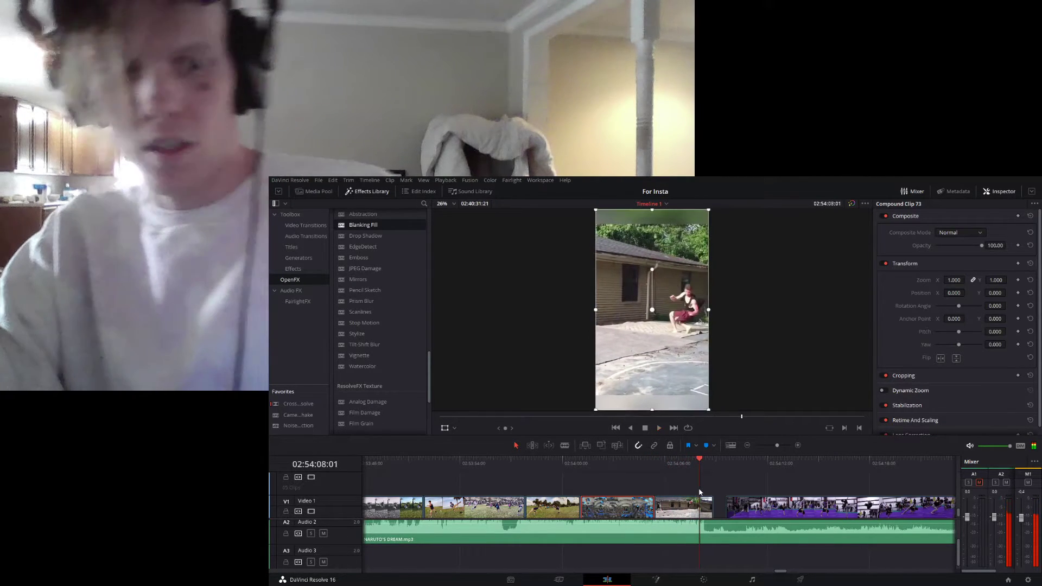
click(668, 468)
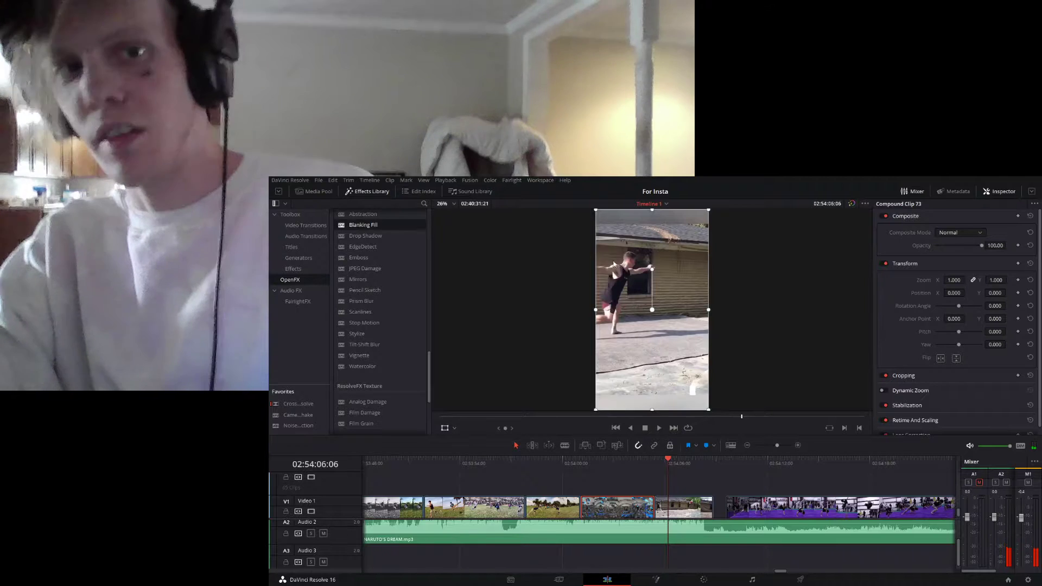
- Try a zoom of 0.988 on the house flip clip, play it to 02:54:07:00, and undo the zoom change
click(685, 501)
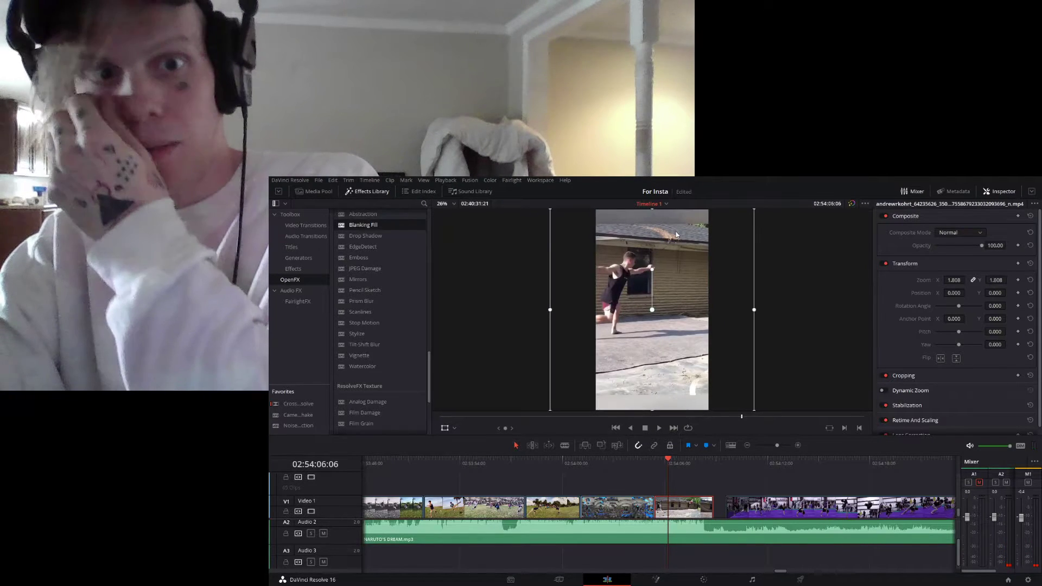
drag(955, 278, 951, 292)
key(space)
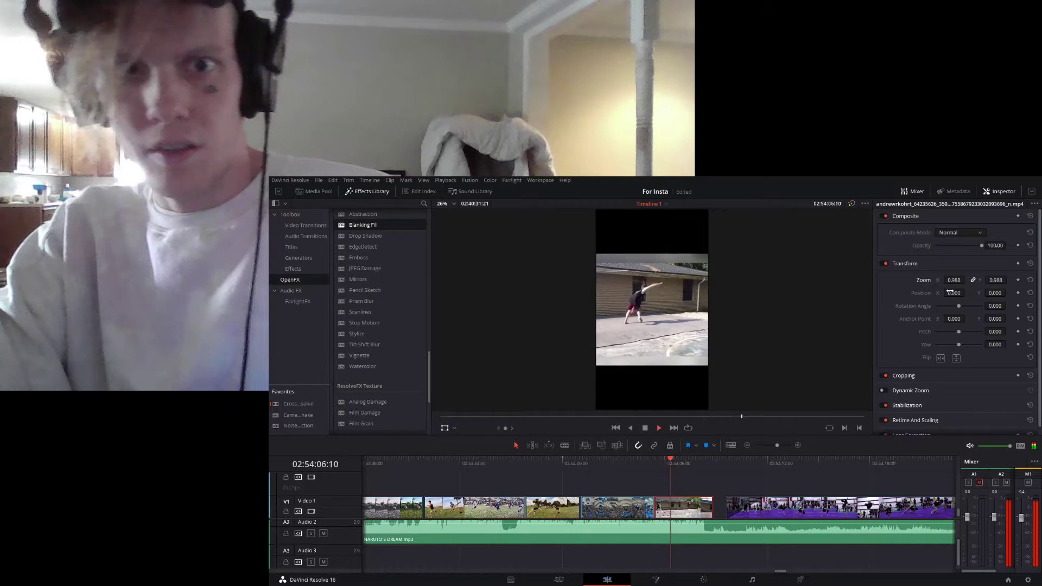
key(space)
key(ctrl+z)
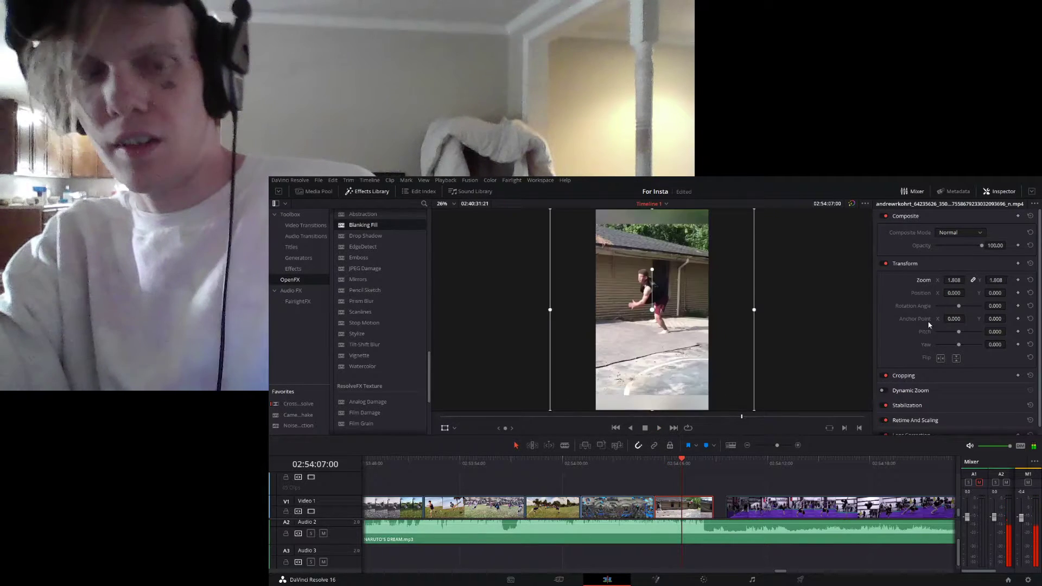
- Replay the house flip clip to 02:54:08:25, and again from 02:54:07:11 across the gap into the purple gym clip at 02:54:09:23
click(661, 464)
key(space)
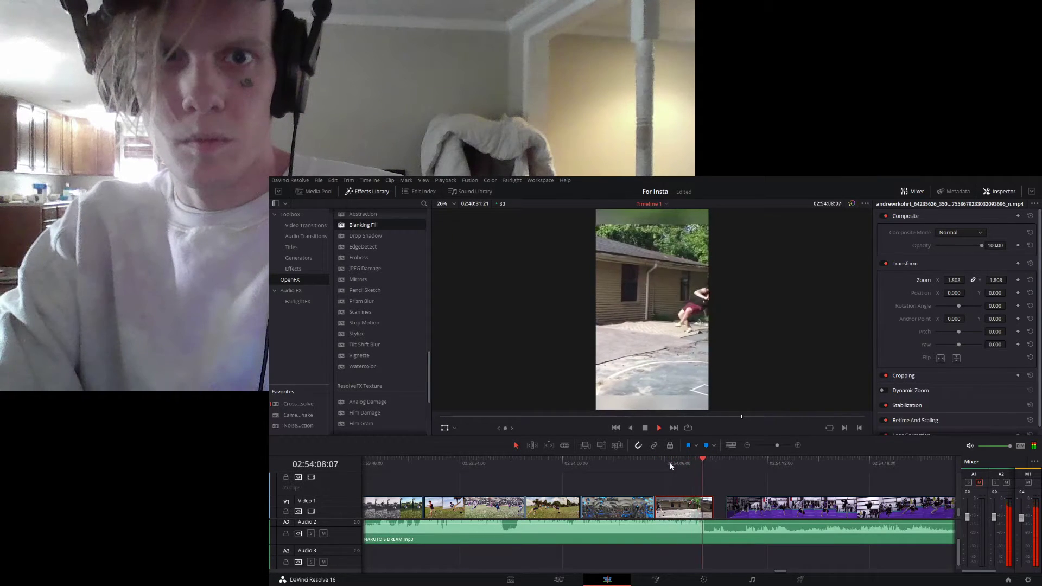
key(space)
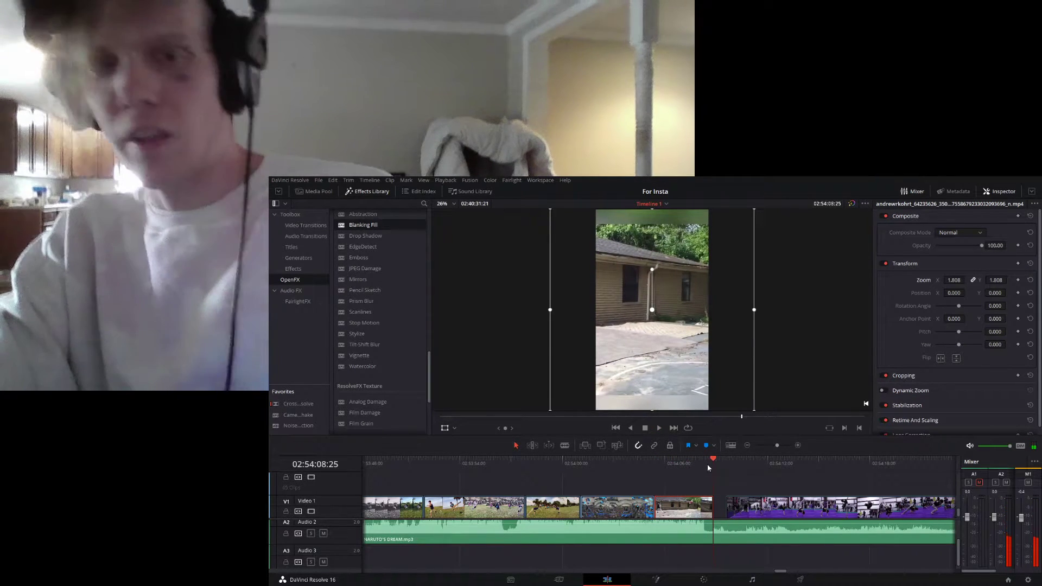
click(688, 466)
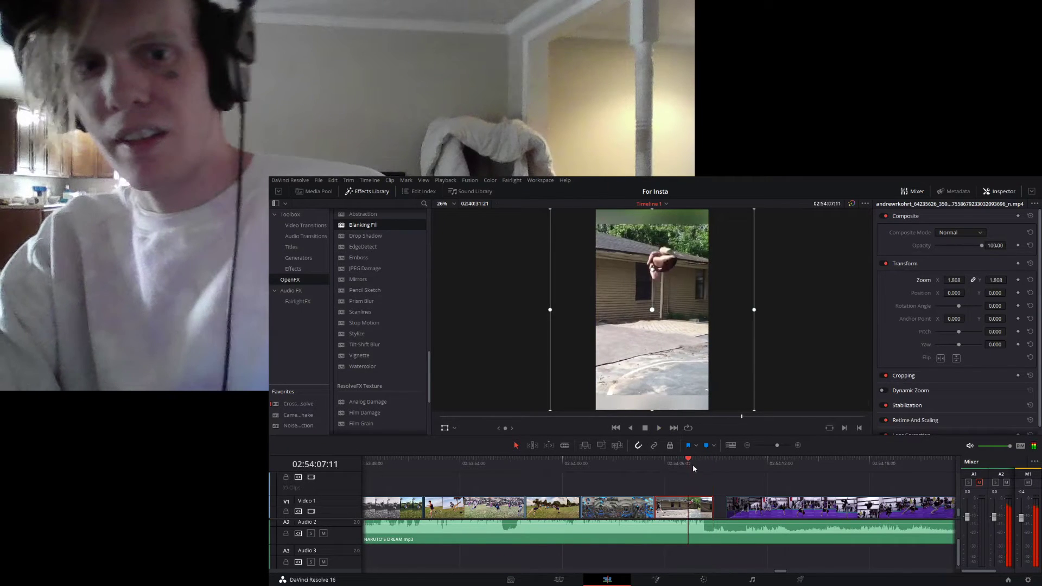
key(space)
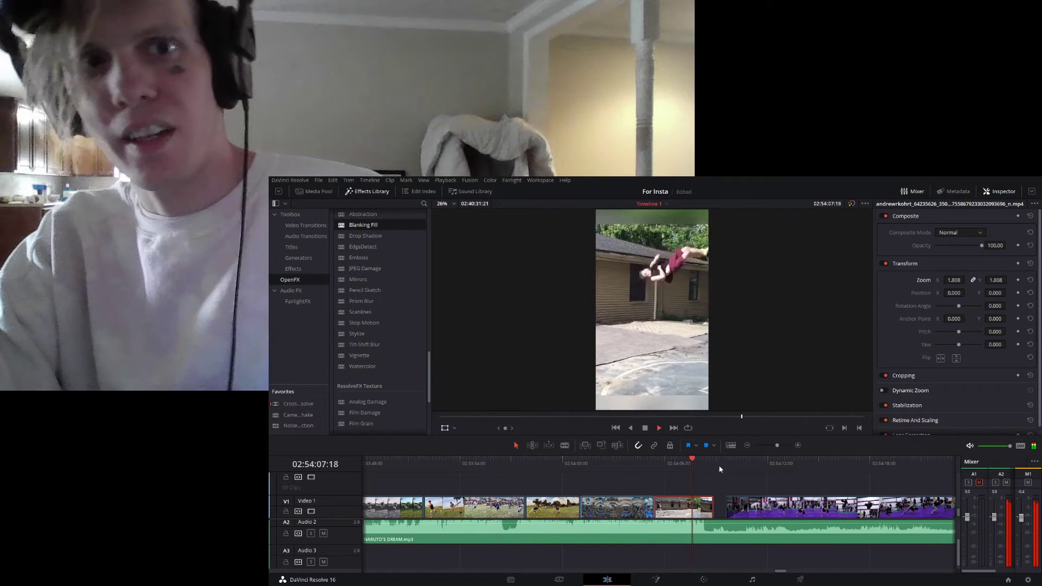
key(space)
key(space)
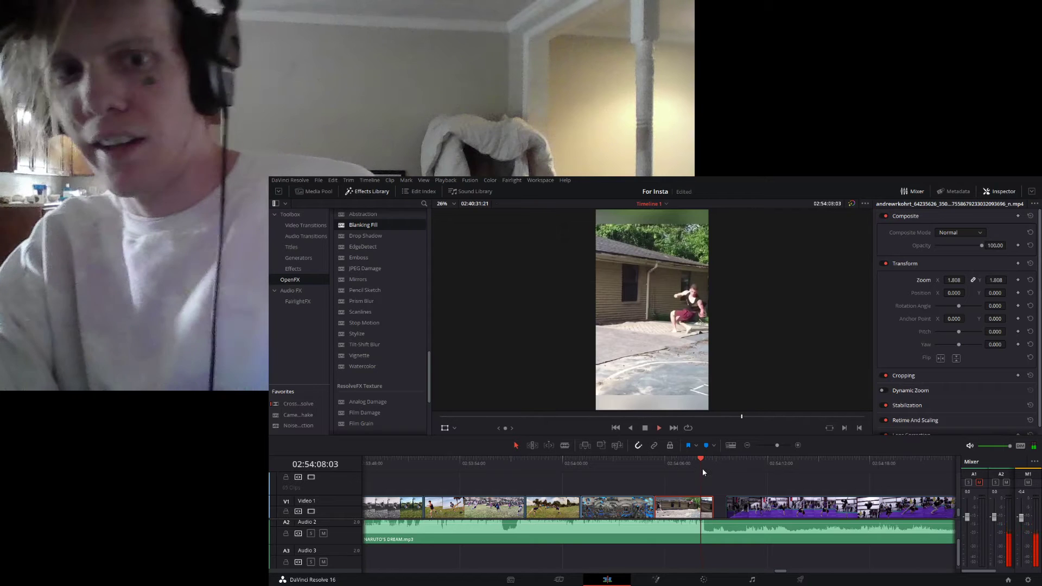
key(space)
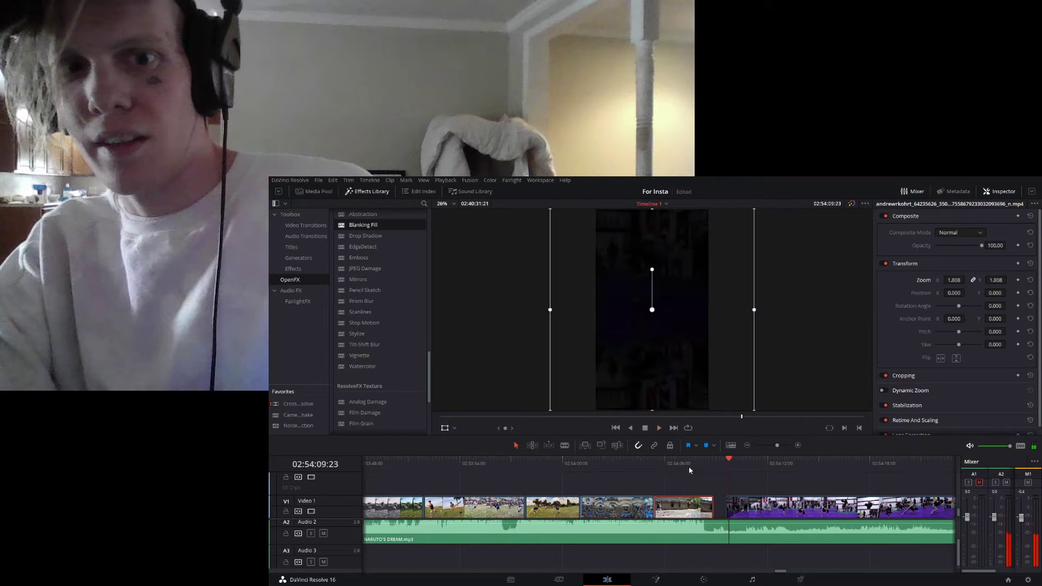
- Examine the end of the backyard house flip clip at 02:54:08:05, 02:54:08:22 and 02:54:08:26, and return to 02:54:07:14
drag(777, 446, 782, 446)
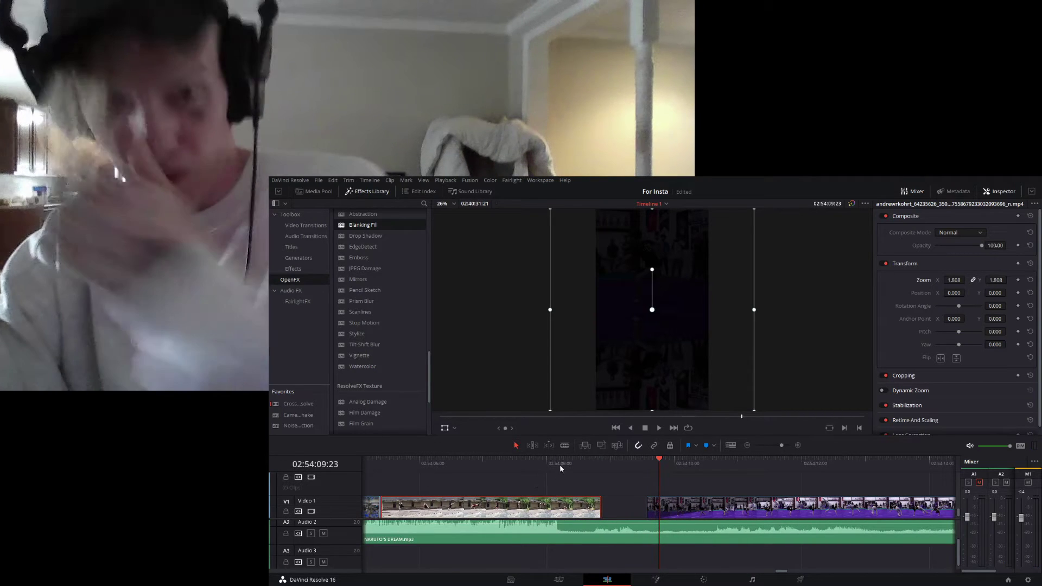
click(559, 464)
click(557, 465)
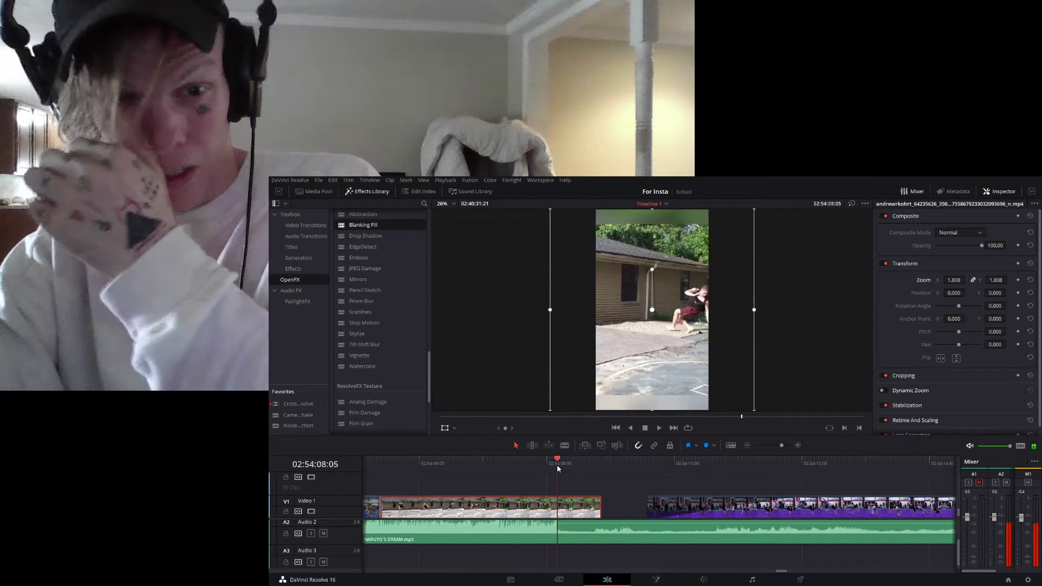
click(605, 462)
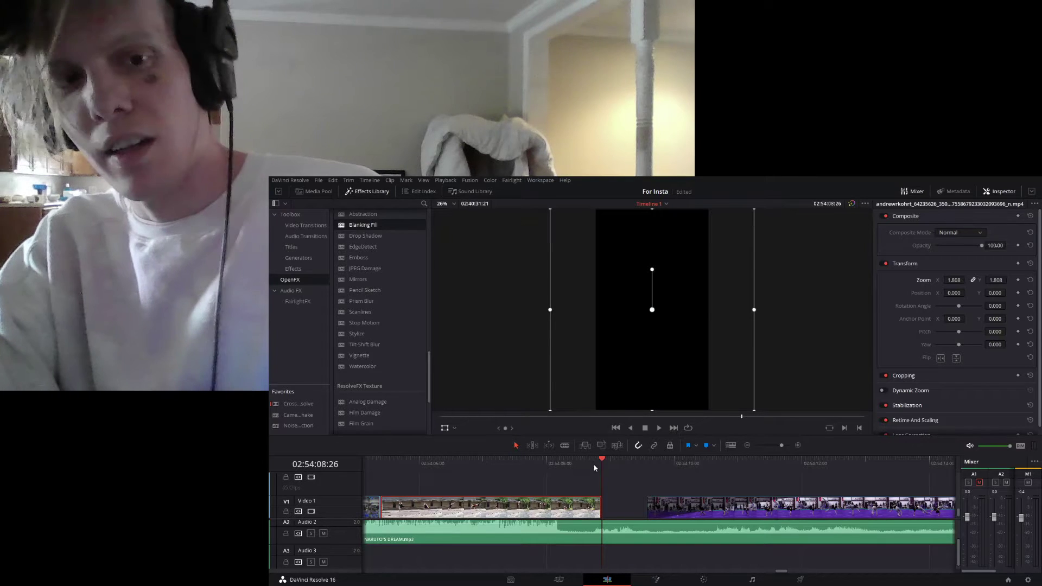
click(593, 462)
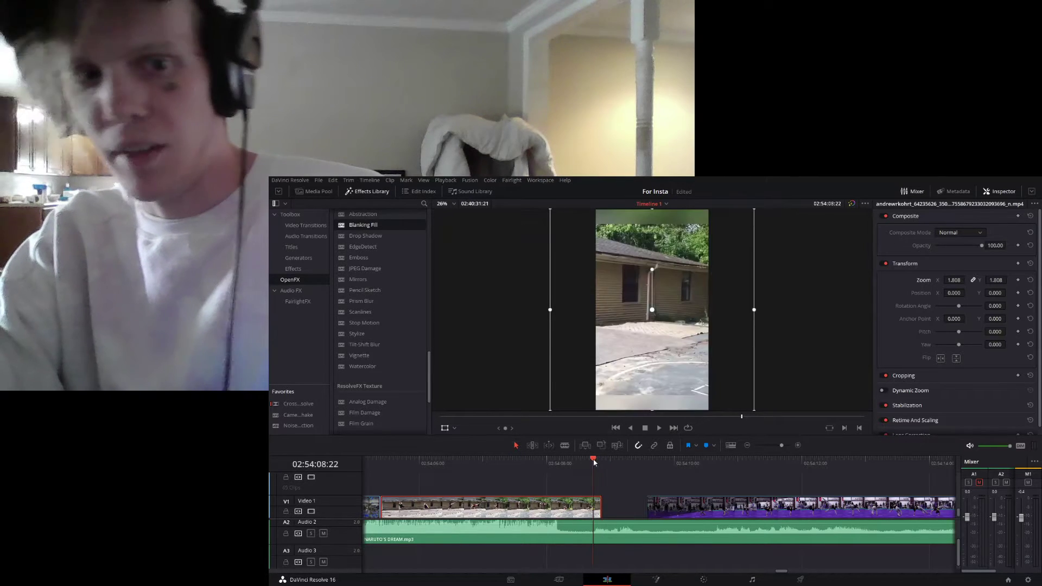
click(601, 462)
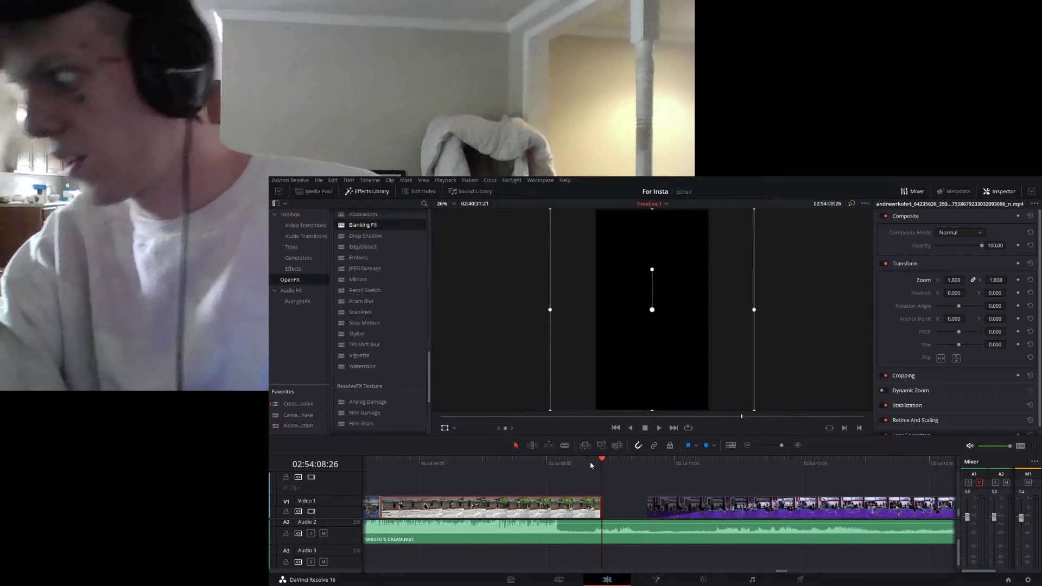
click(512, 461)
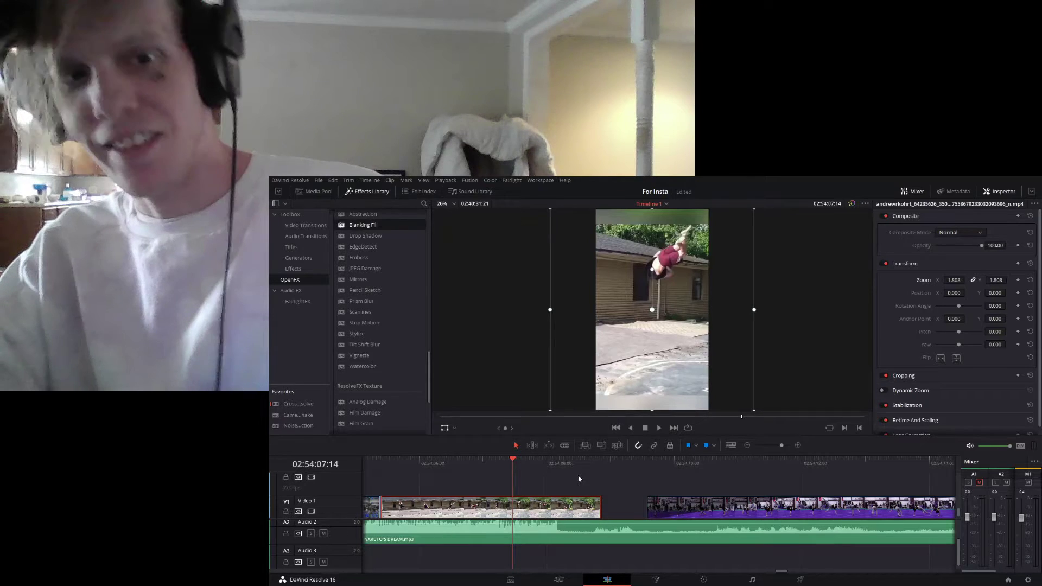
- Play the house flip from 02:54:07:14 into the purple gym clip, and replay the gap from 02:54:08:12 to 02:54:11:02
key(space)
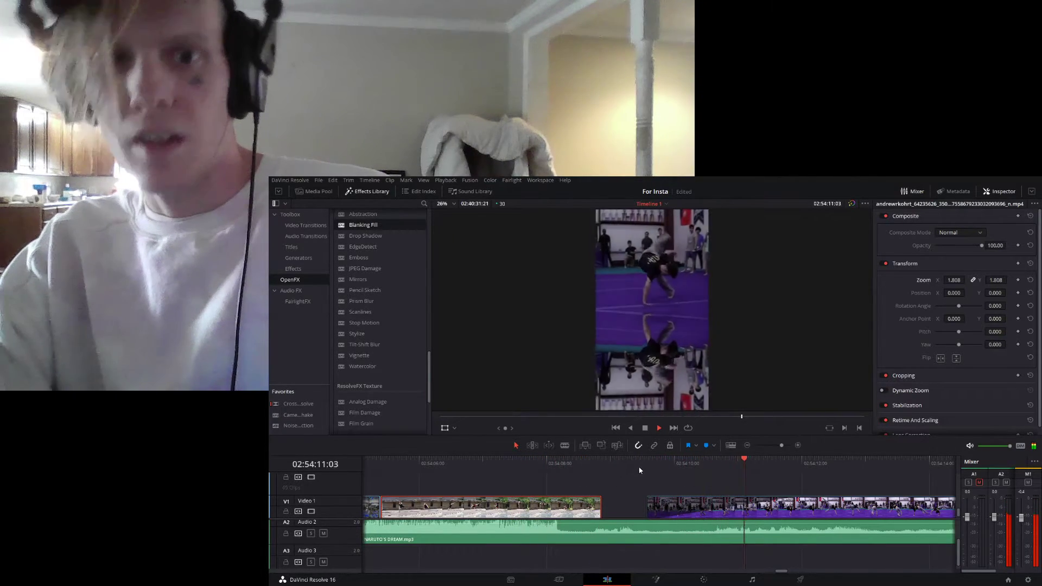
key(space)
click(601, 464)
drag(596, 466, 586, 466)
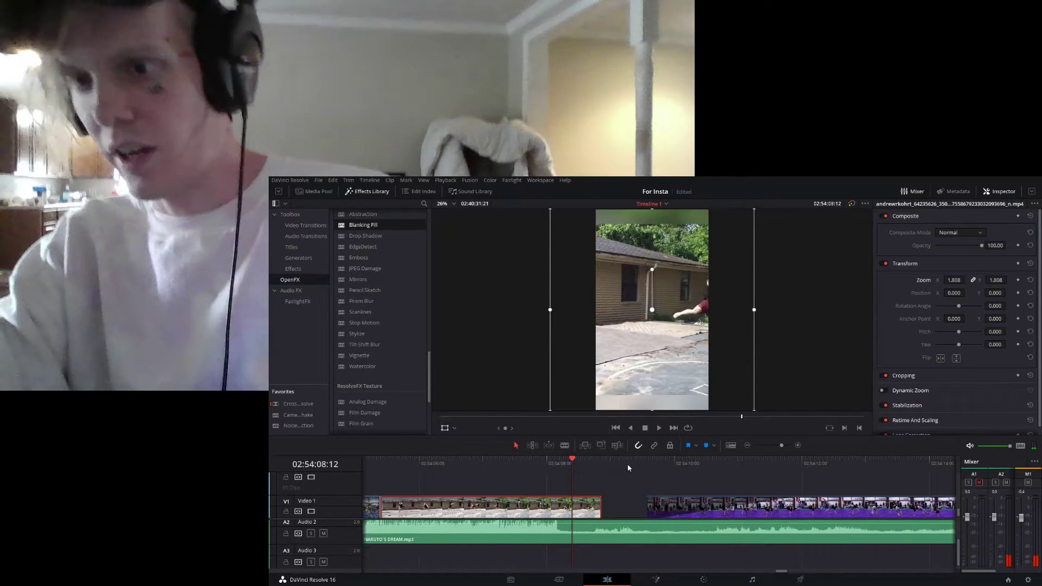
mouse_move(599, 502)
mouse_down()
mouse_move(554, 502)
mouse_move(601, 500)
mouse_up()
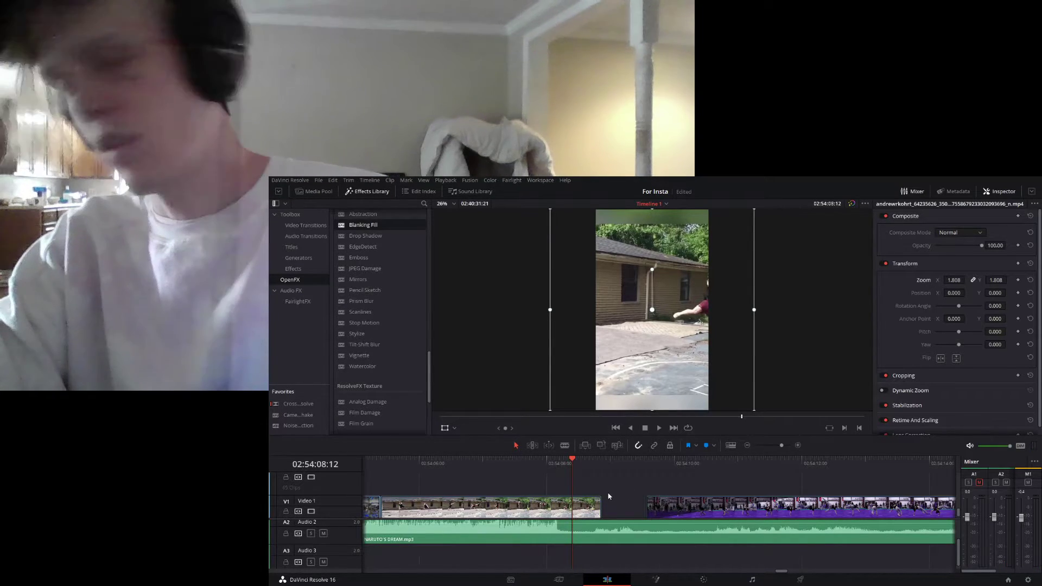
key(space)
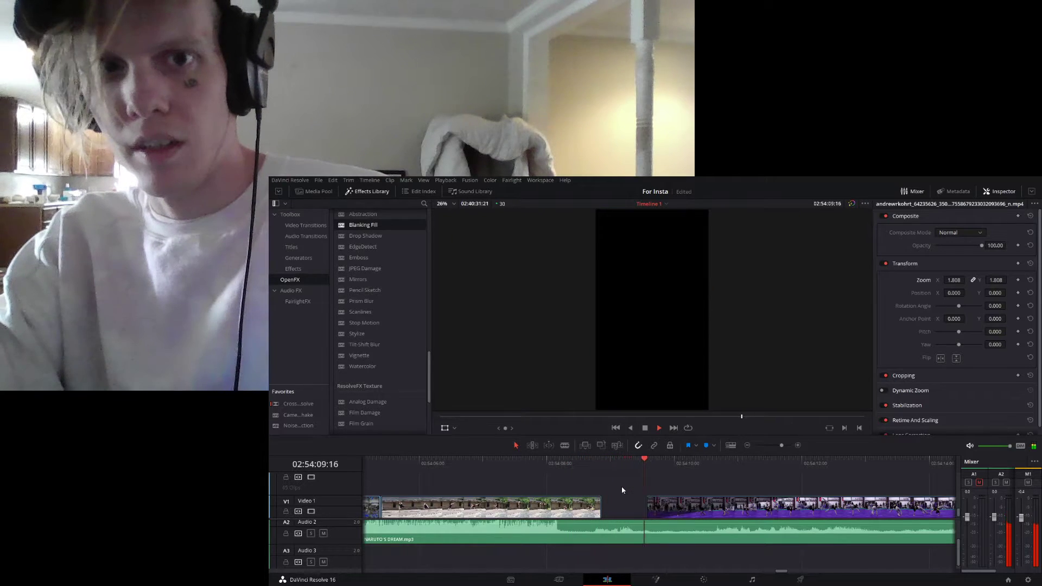
key(space)
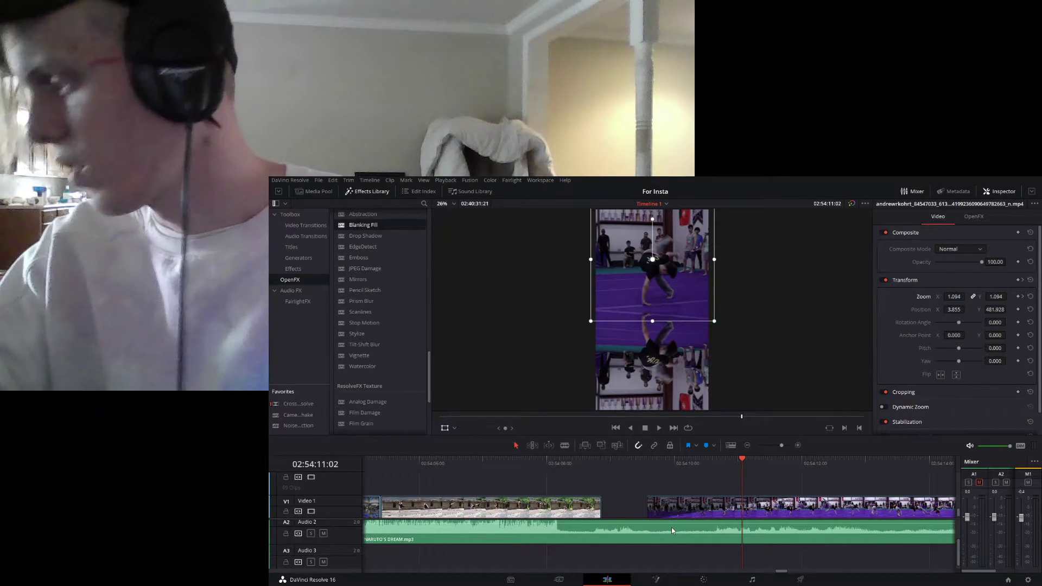
- Play the purple gym clips from 02:54:09:17 to the cut before the crowd clip, and step back to 02:54:28:18
click(646, 463)
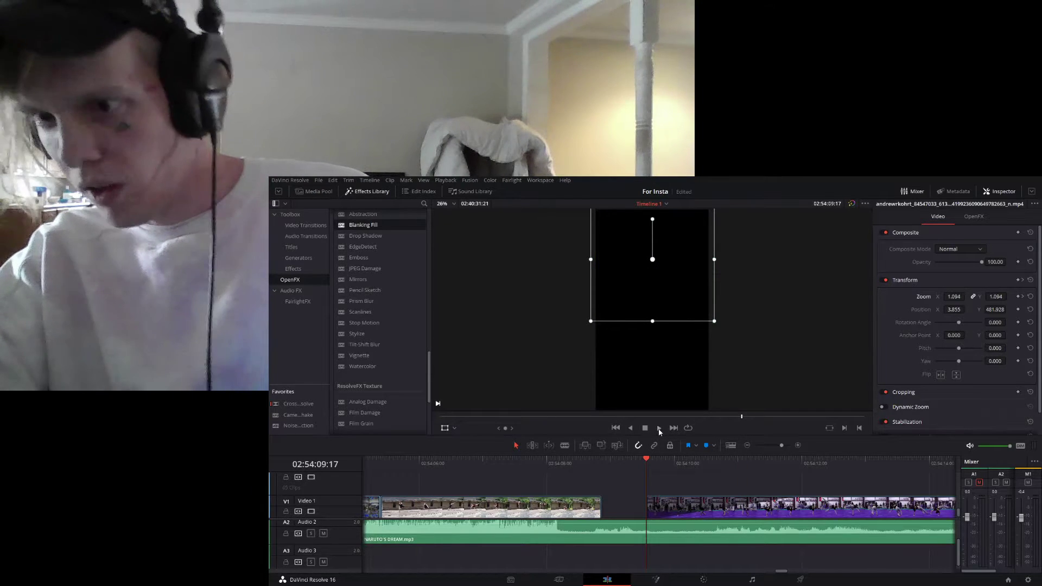
click(659, 429)
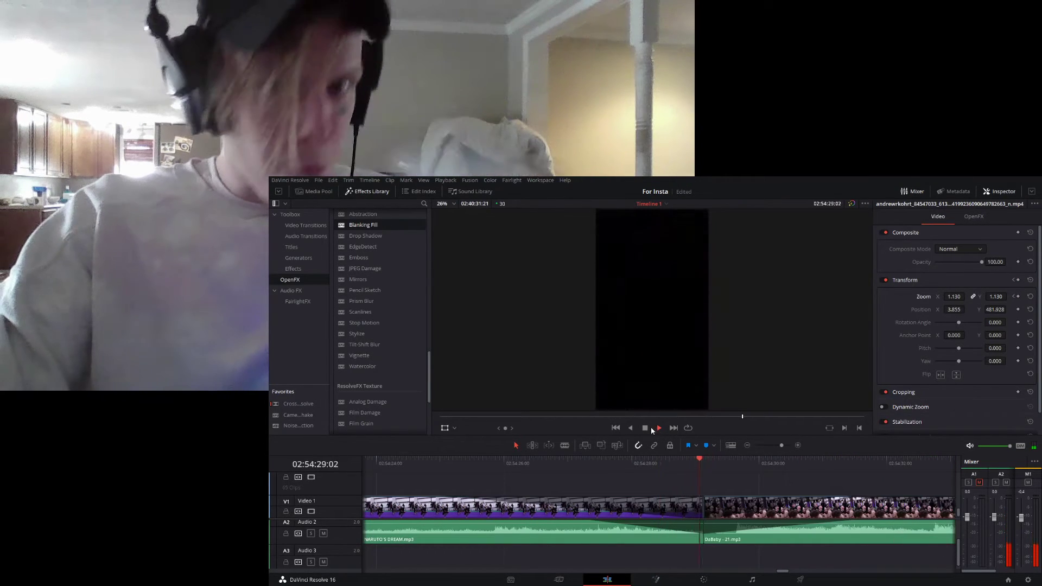
key(space)
click(670, 462)
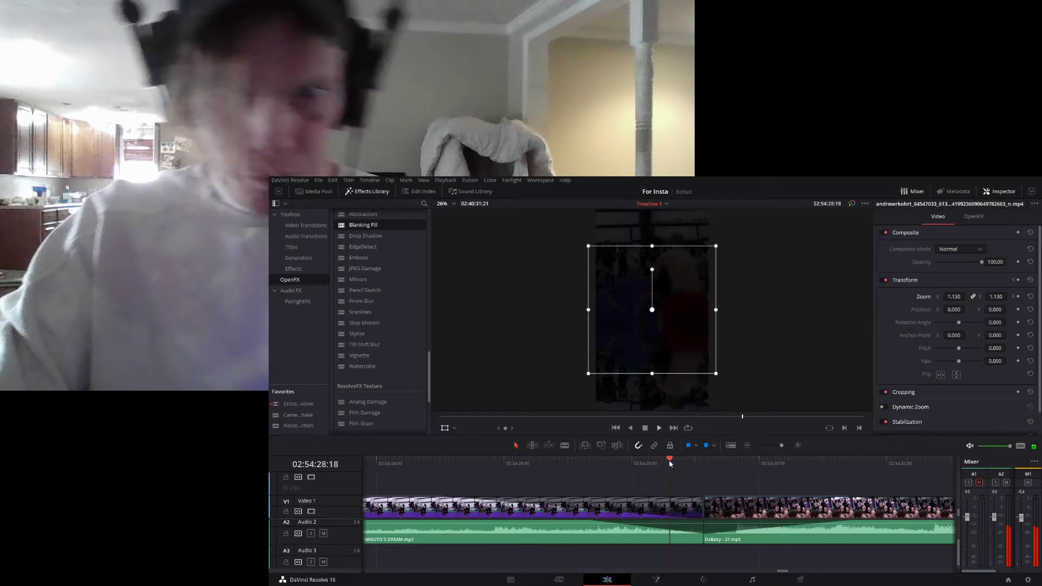
- Review the purple gym section again around 02:54:20:14 and move on to the start of the crowd clip at 02:54:29:04
click(775, 445)
drag(614, 464, 648, 466)
key(space)
click(590, 461)
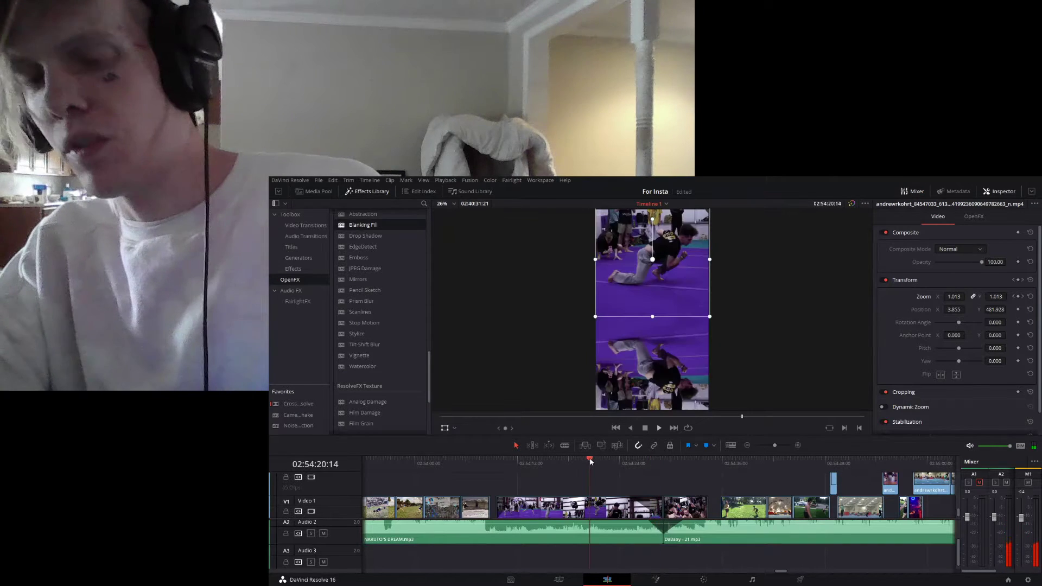
drag(622, 461, 669, 471)
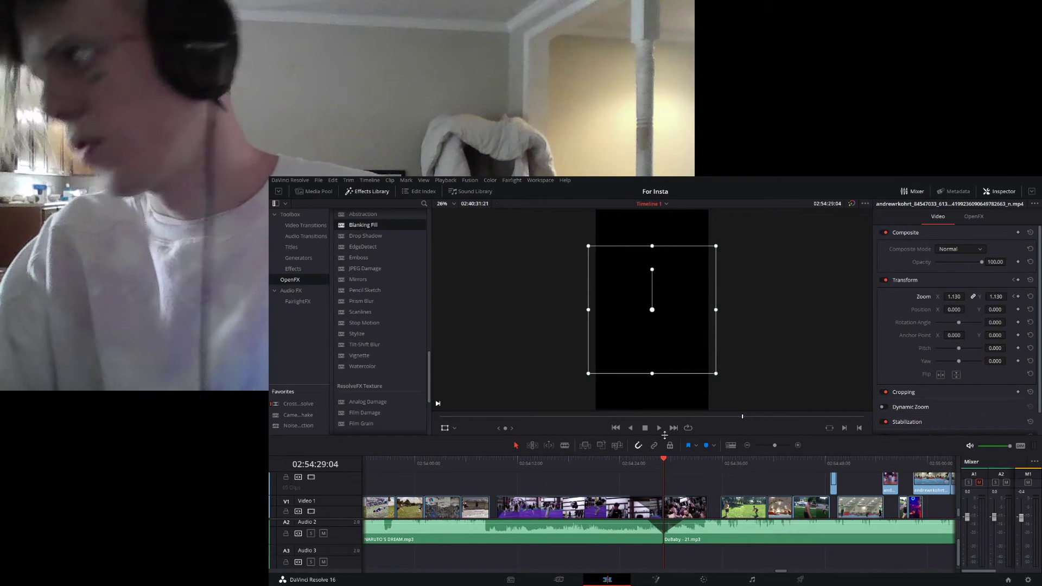
- Play the crowd clip from 02:54:29:04 to 02:54:32:06 and show its Mirrors effect settings
click(658, 428)
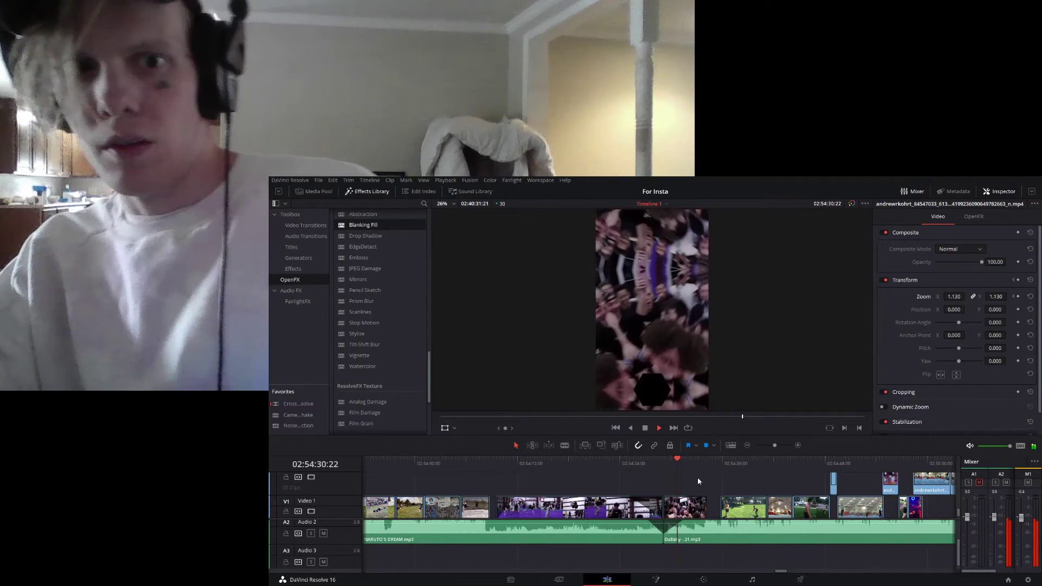
key(space)
click(695, 505)
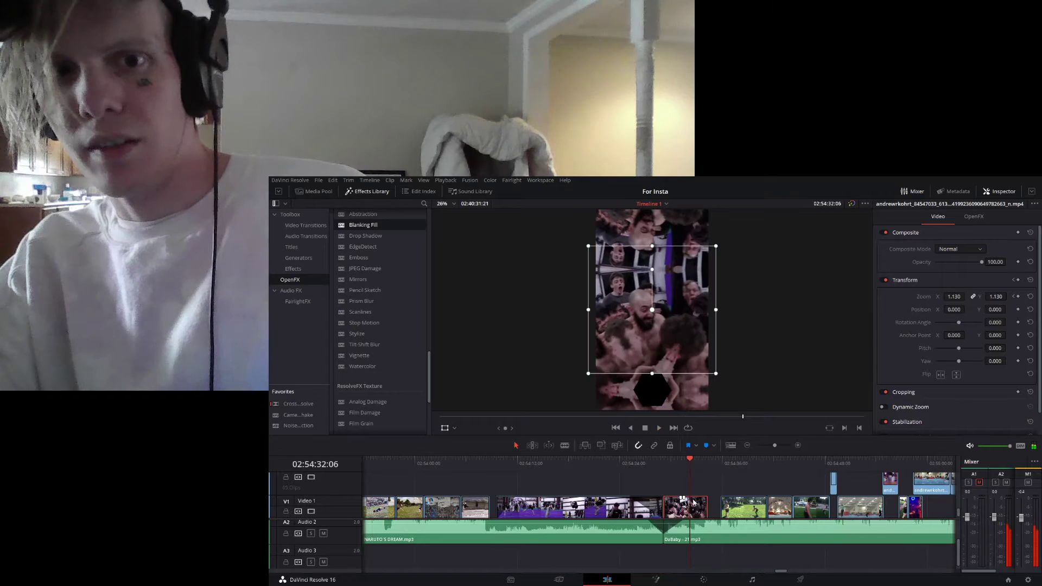
click(973, 216)
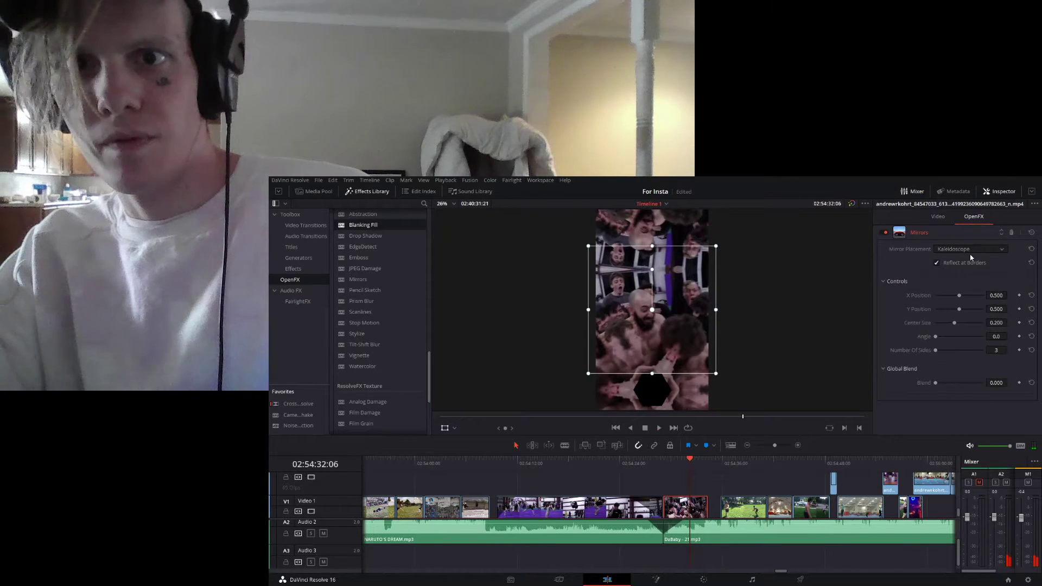
- Try the Individual mirror placement on the crowd clip's Mirrors effect and switch back to Kaleidoscope
click(972, 261)
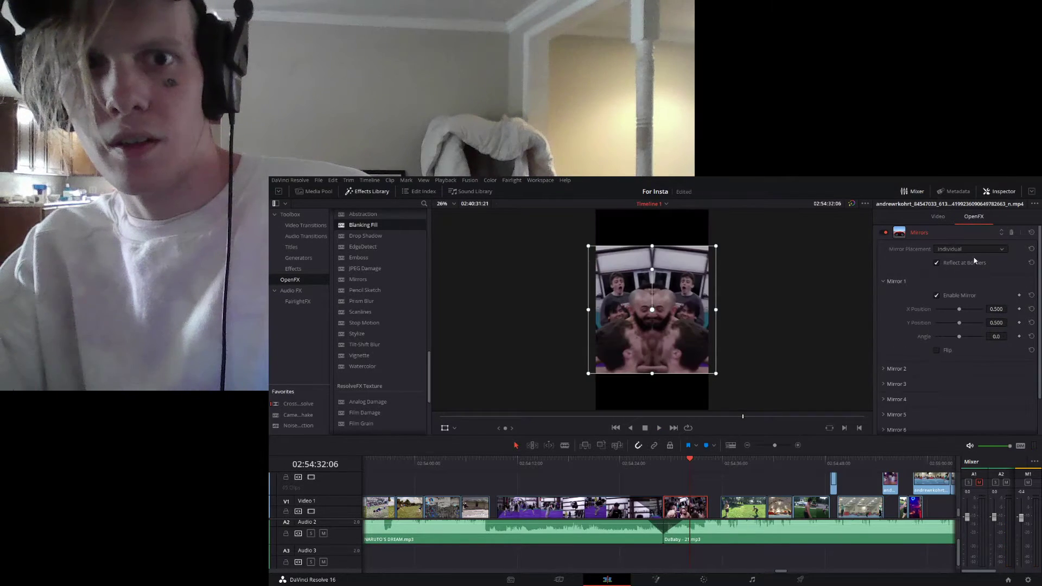
click(979, 250)
click(968, 279)
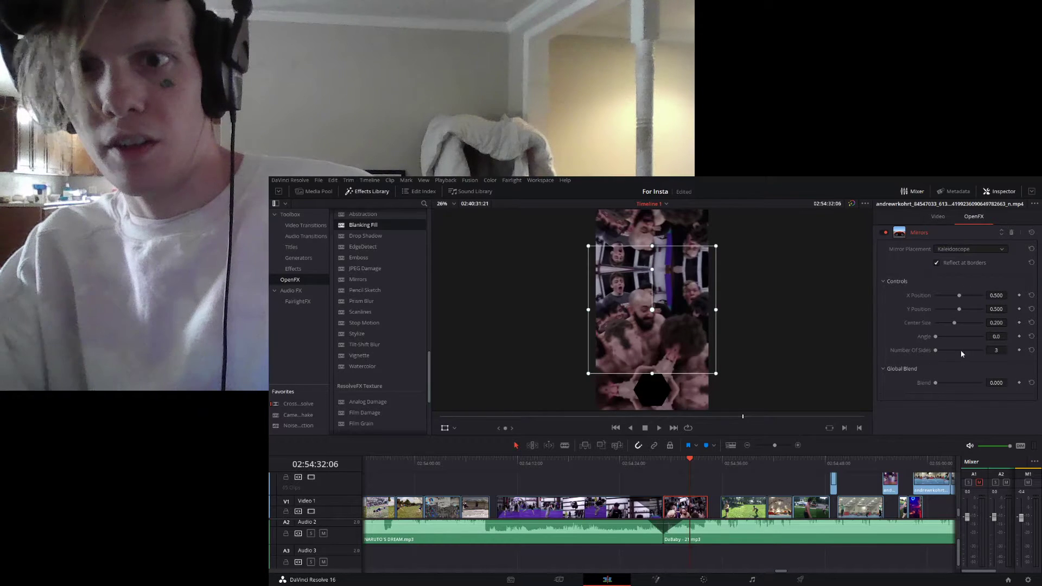
- Set the kaleidoscope angle of the crowd clip's Mirrors effect to 85.5 and play the result to 02:54:34:25
key(space)
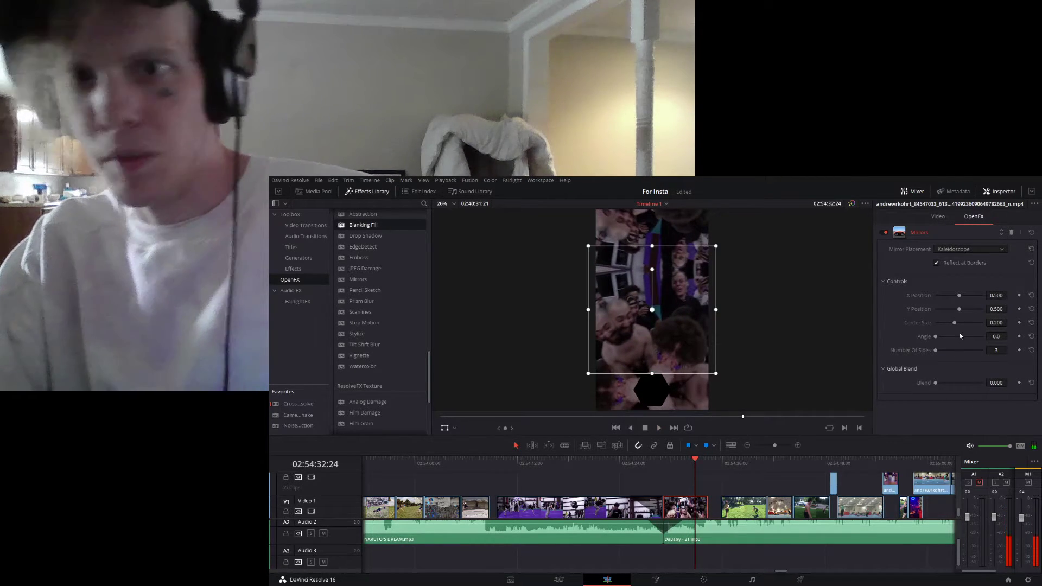
drag(936, 338, 948, 346)
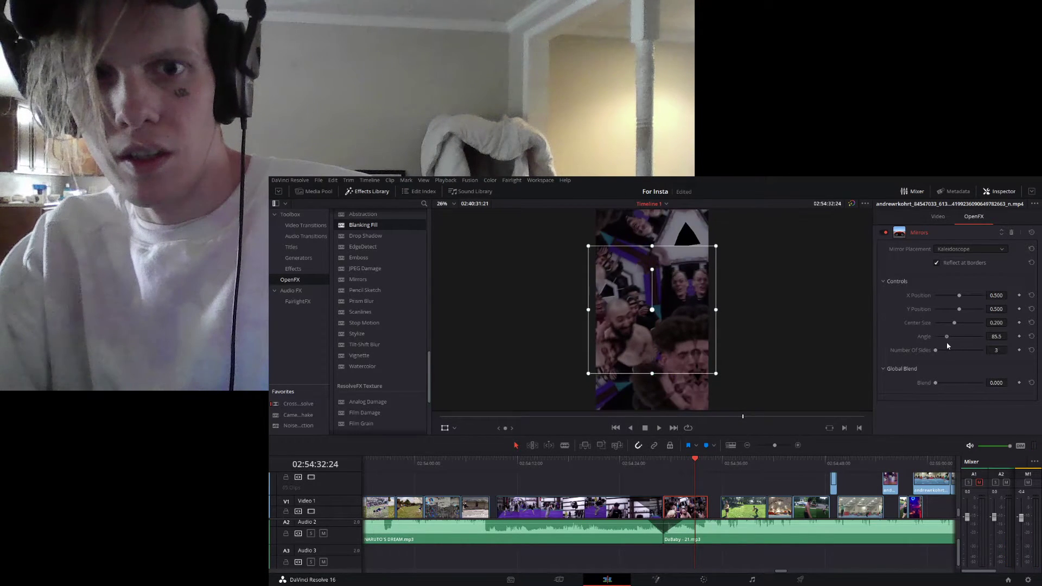
key(space)
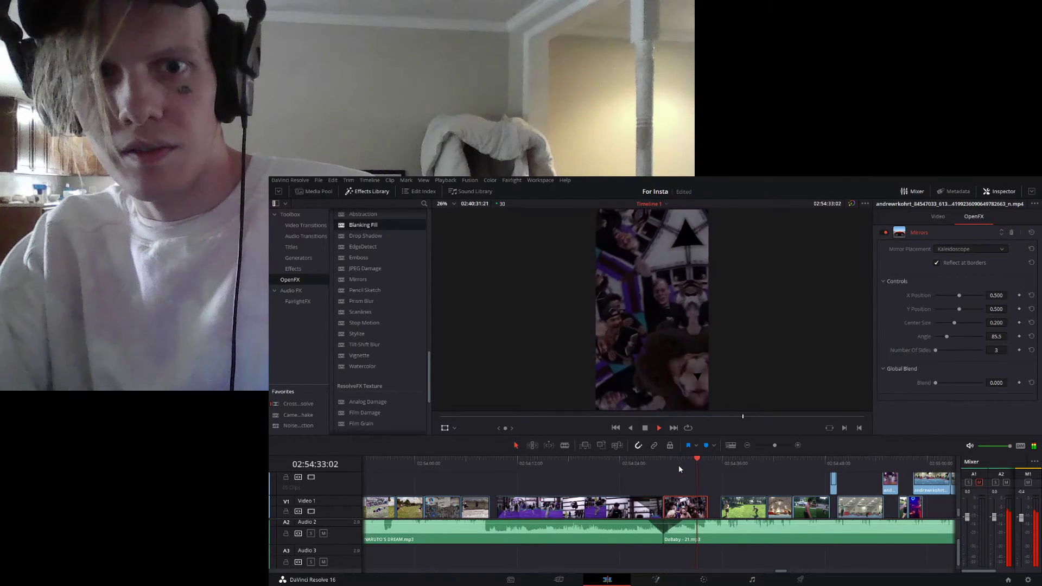
key(space)
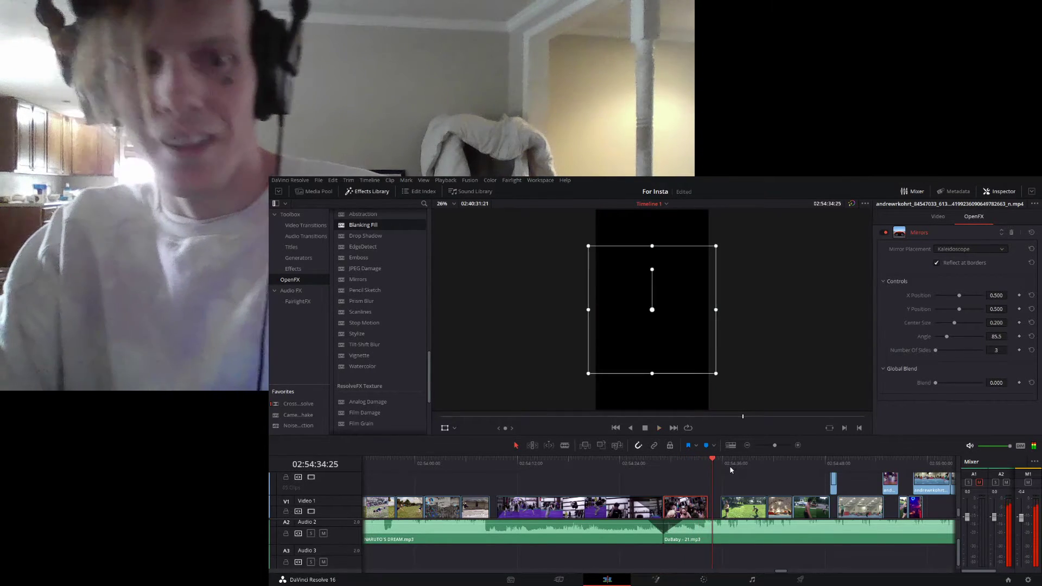
- Inspect the gap after the crowd clip and play it from 02:54:34:11 into the park clip at 02:54:36:07
drag(775, 445, 781, 449)
mouse_move(663, 466)
mouse_down()
mouse_move(674, 471)
mouse_move(675, 461)
mouse_move(654, 463)
mouse_move(675, 462)
mouse_up()
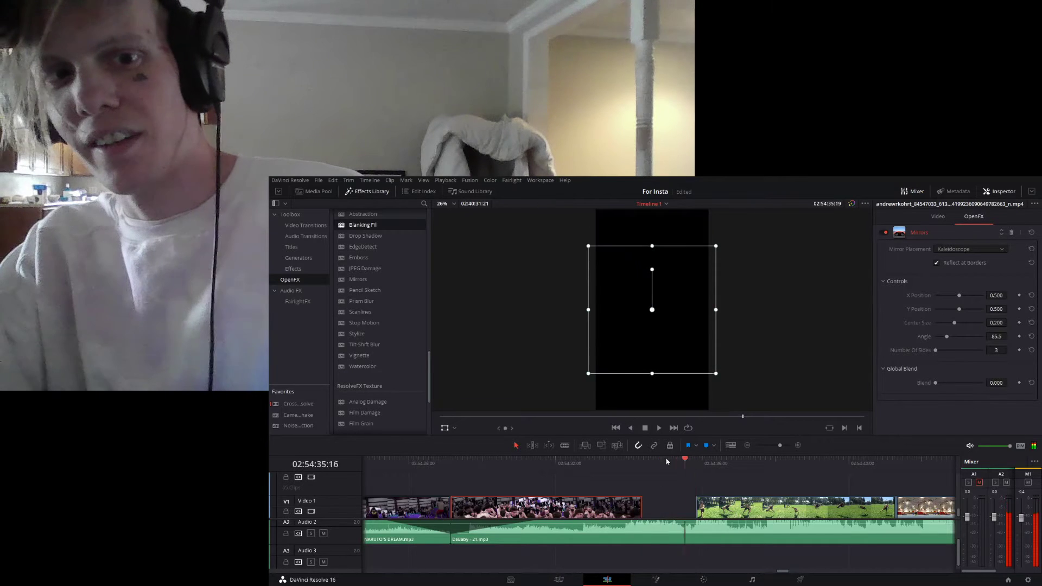
click(776, 445)
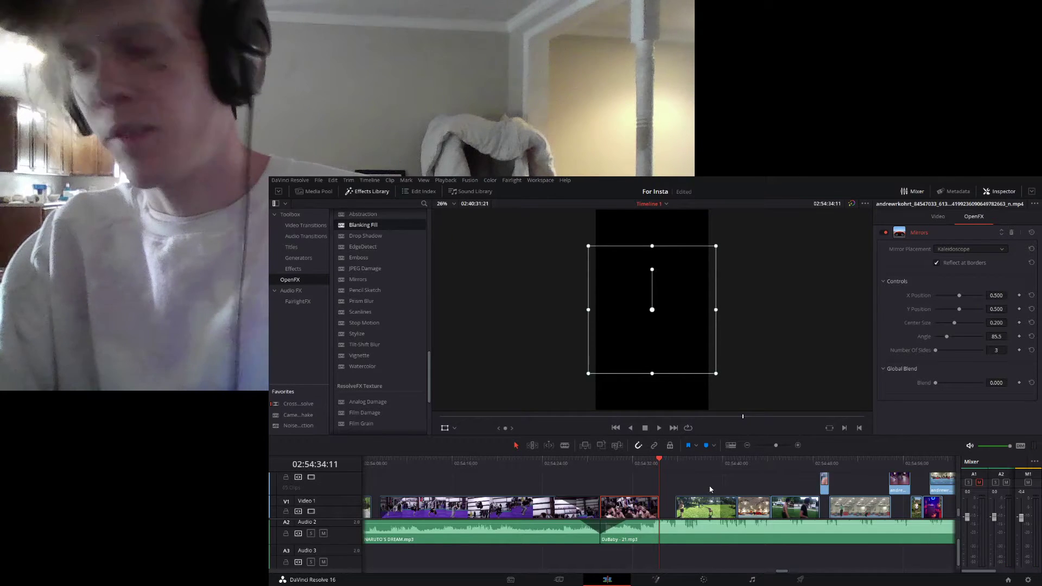
key(space)
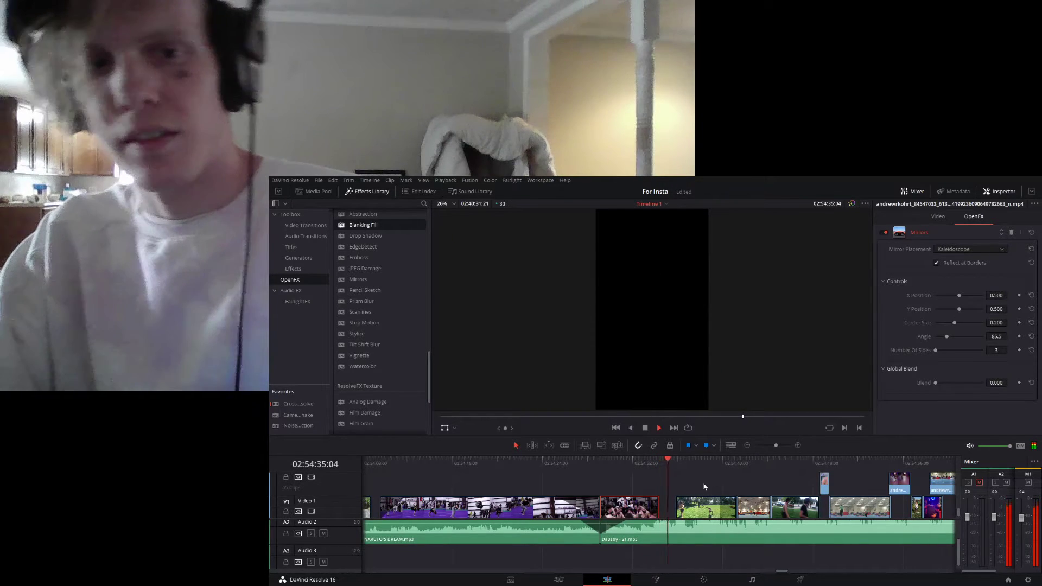
key(space)
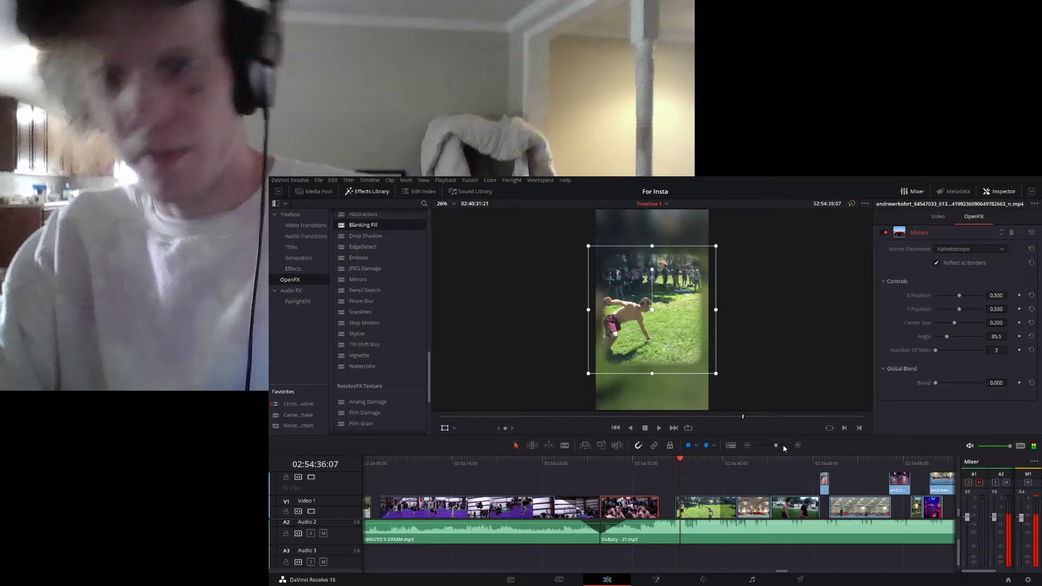
- Replay the end of the crowd clip into the gap, stopping at 02:54:35:10, and check the clips around it
click(641, 470)
key(space)
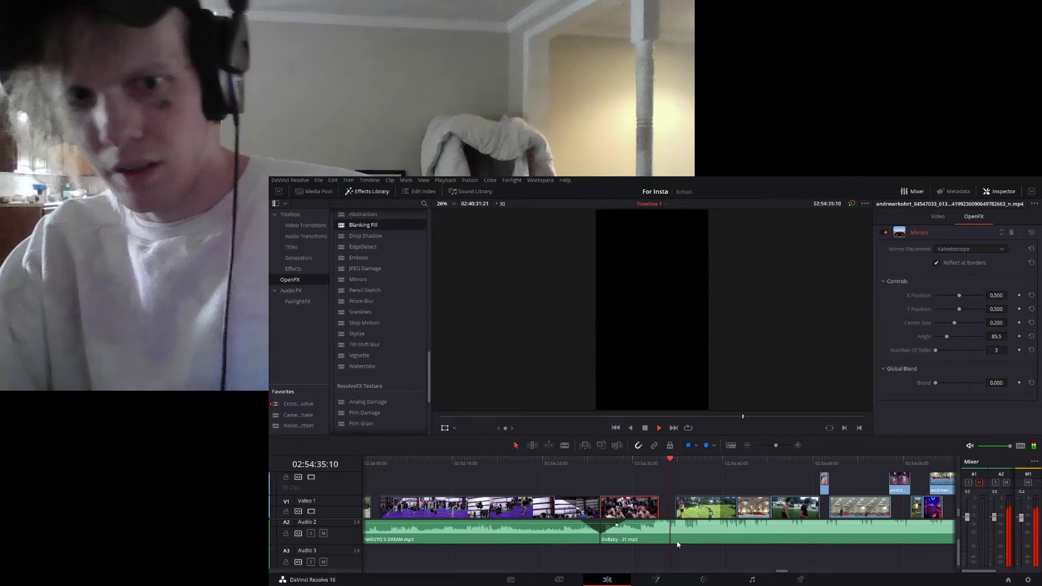
key(space)
drag(776, 447, 780, 446)
click(637, 464)
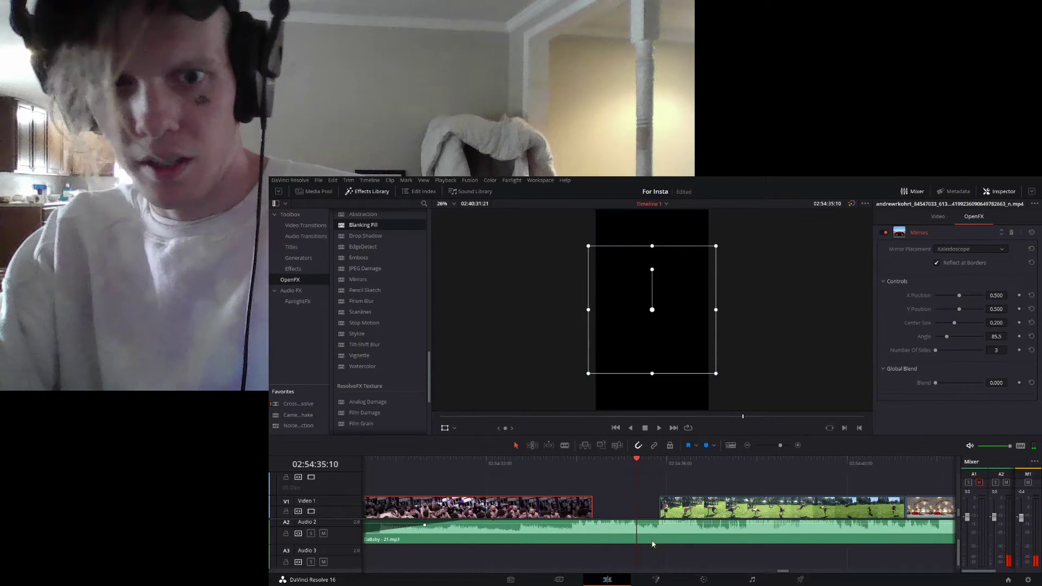
click(773, 445)
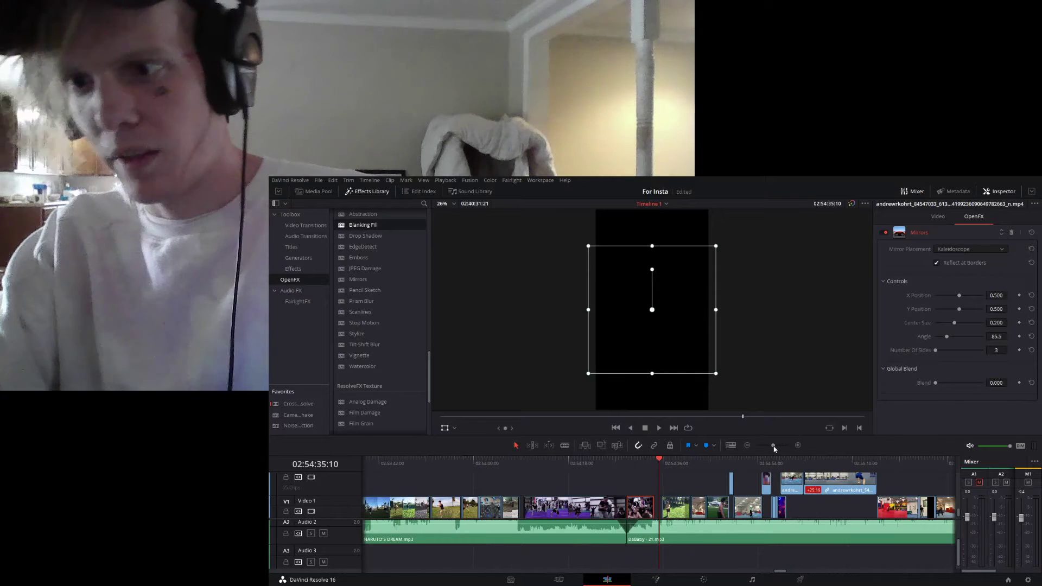
- Play the park clip repeatedly from the gap at 02:54:35:10 up to the gym clip to examine the flip and cut
key(space)
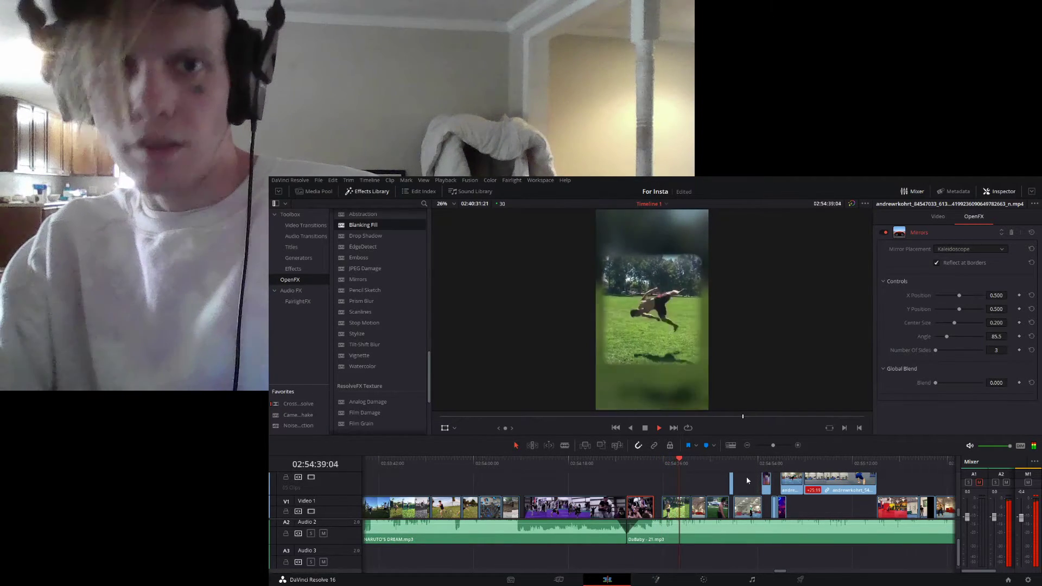
key(space)
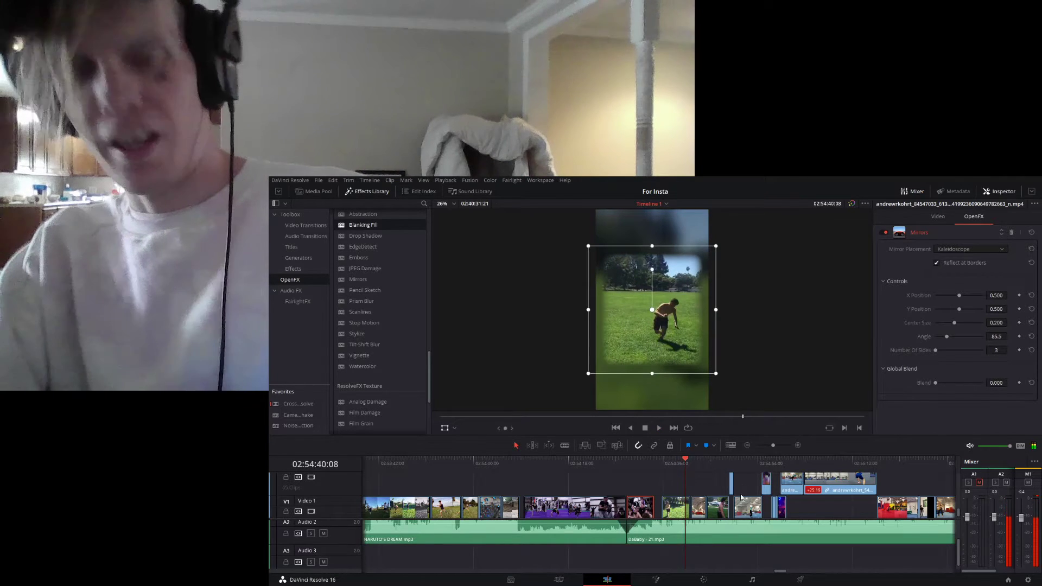
click(676, 473)
key(space)
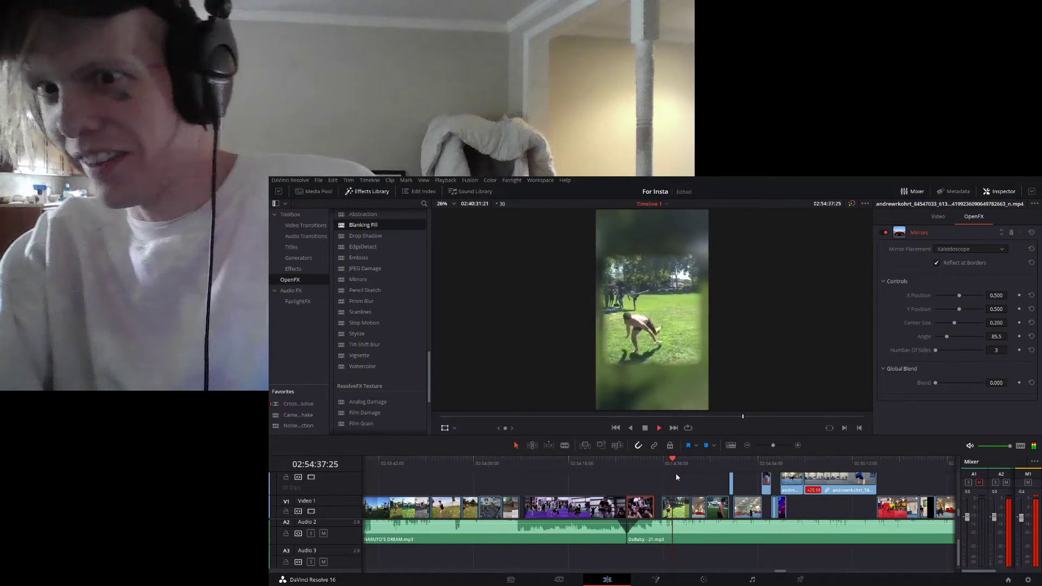
click(667, 461)
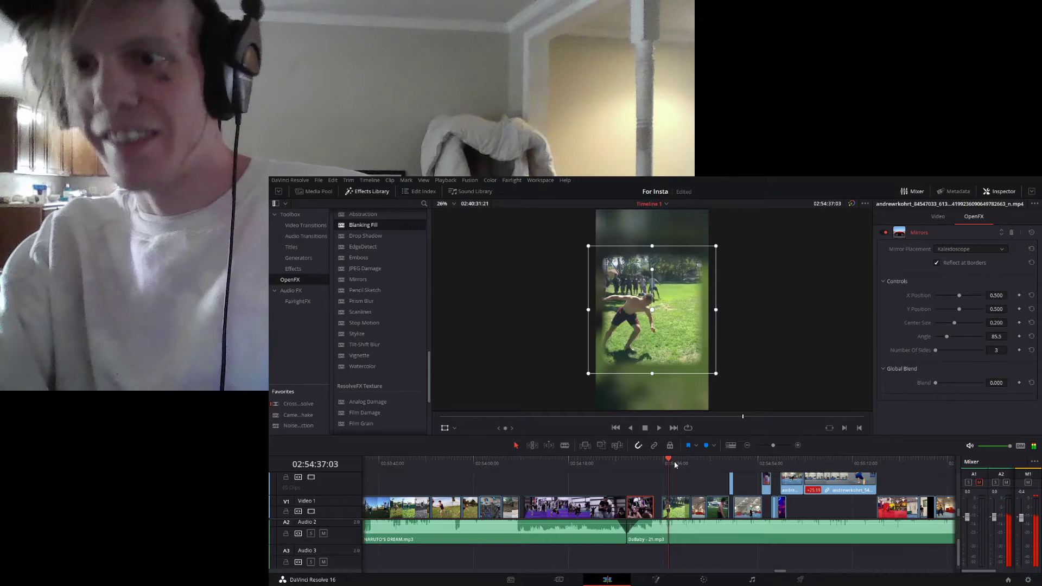
drag(674, 465, 680, 465)
key(space)
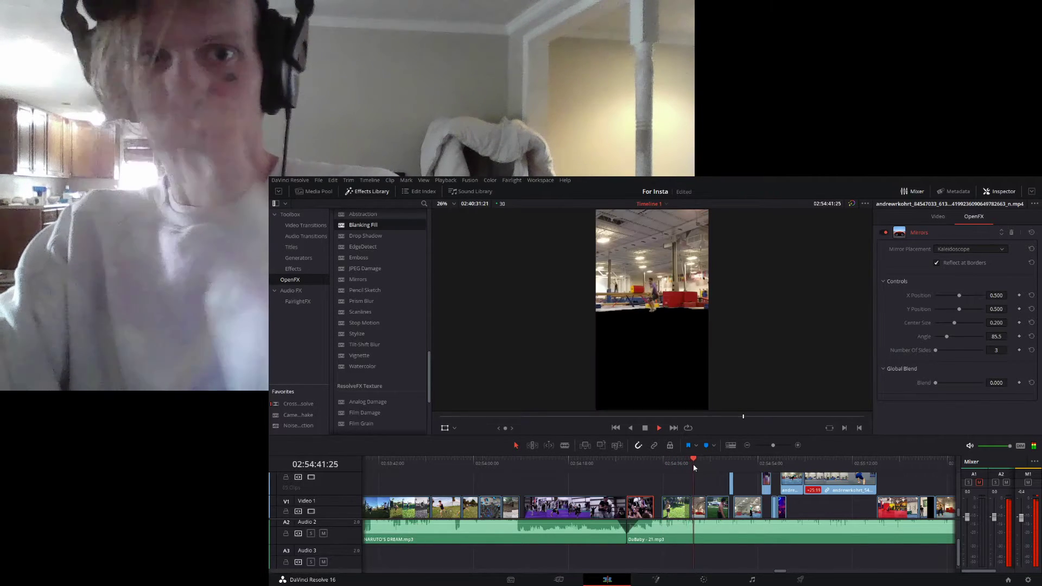
key(space)
click(672, 464)
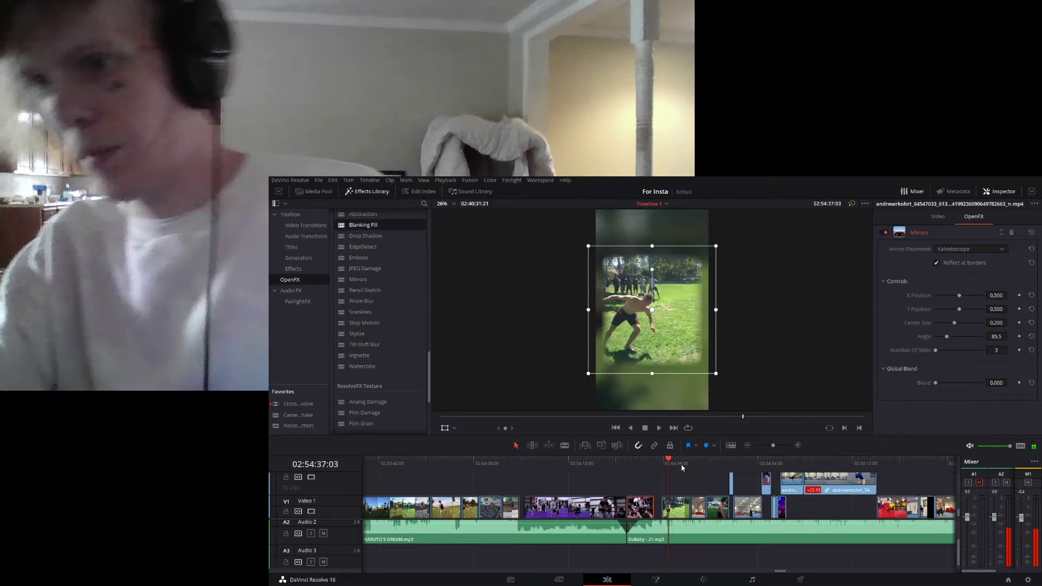
- Set the park clip's Blanking Fill fade color to bright green and play the result into the gym clip
click(678, 511)
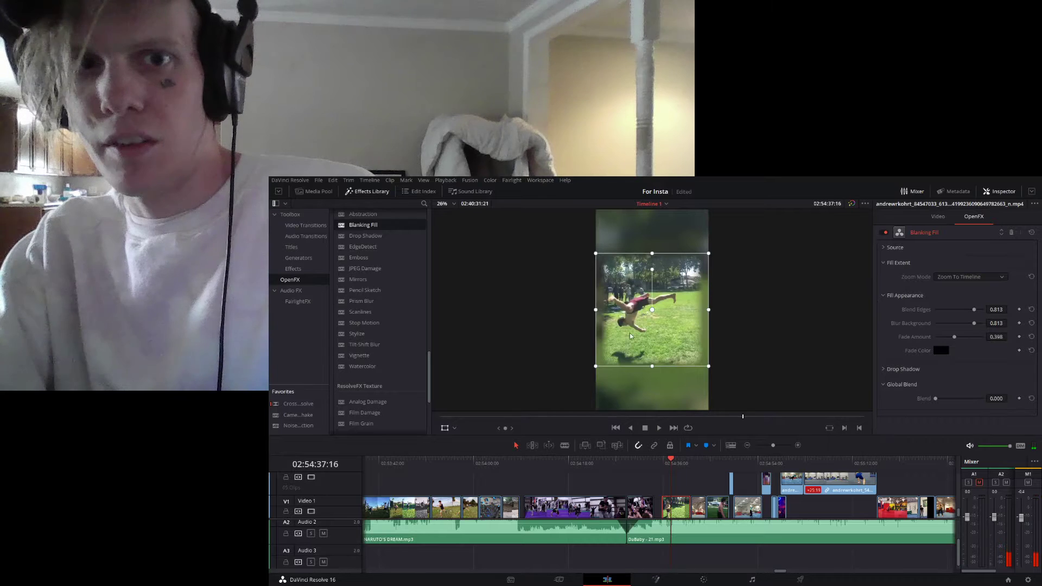
click(626, 309)
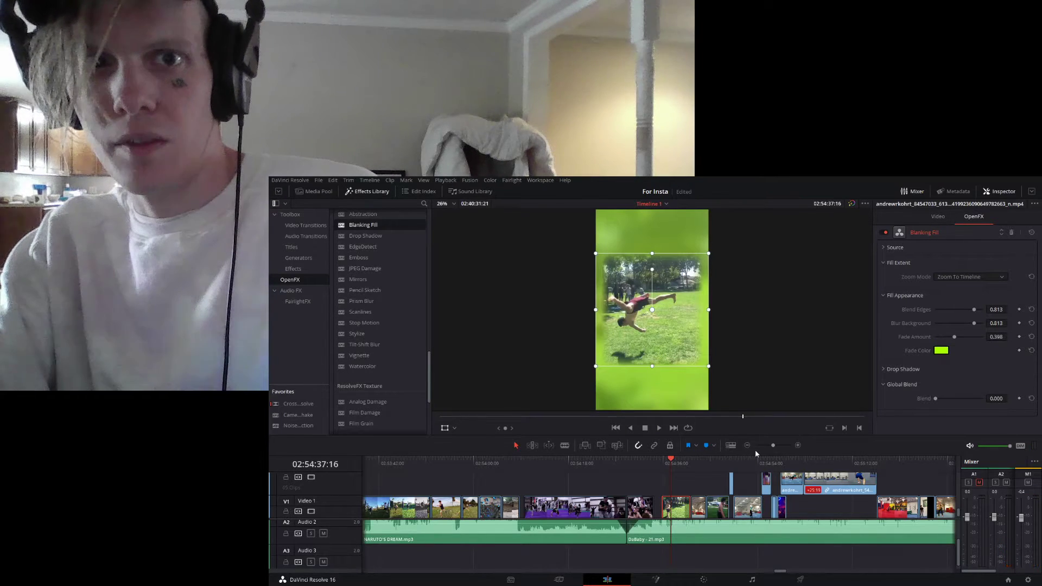
key(space)
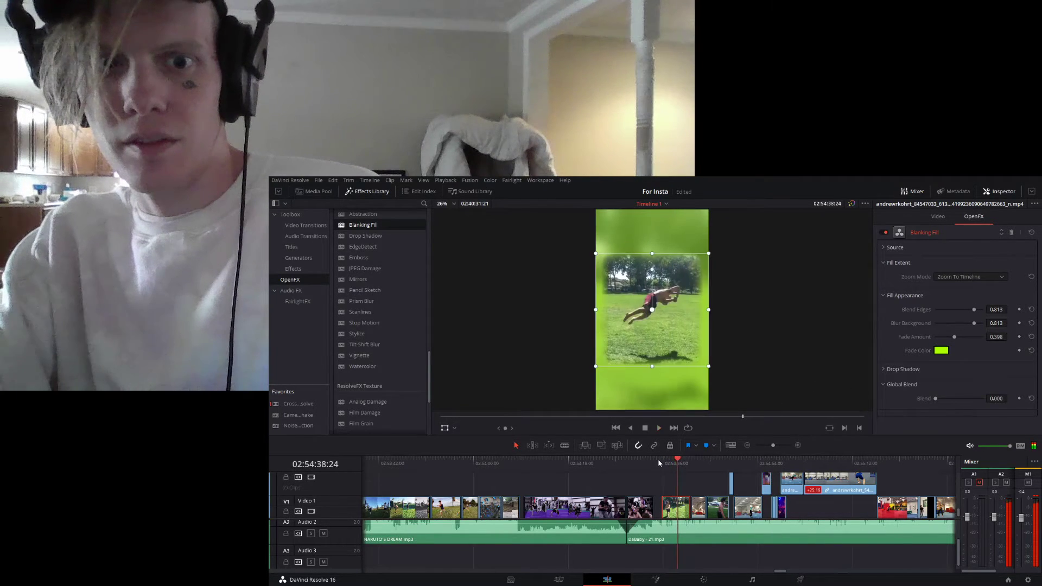
click(659, 460)
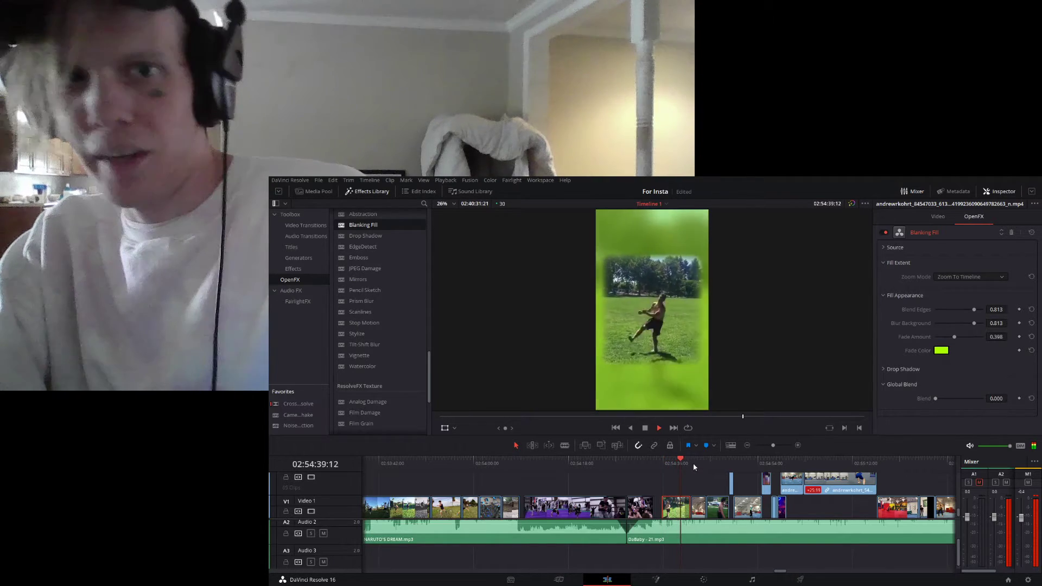
key(space)
- Try a Mirrors effect on the gym clip with Mirror 1's angle at 90.0, play it, and undo both changes
click(741, 501)
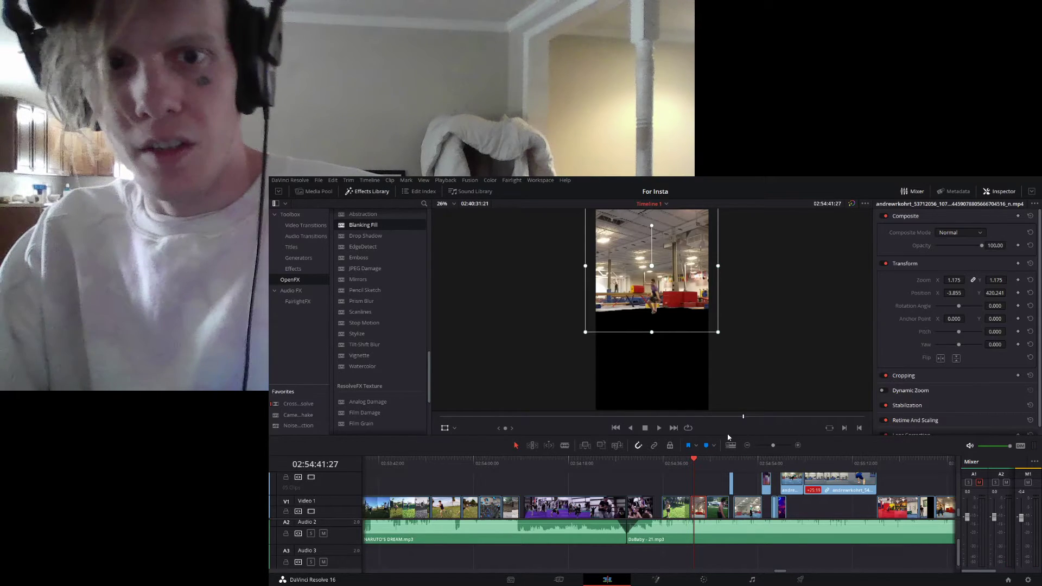
drag(728, 438, 730, 402)
drag(358, 278, 701, 480)
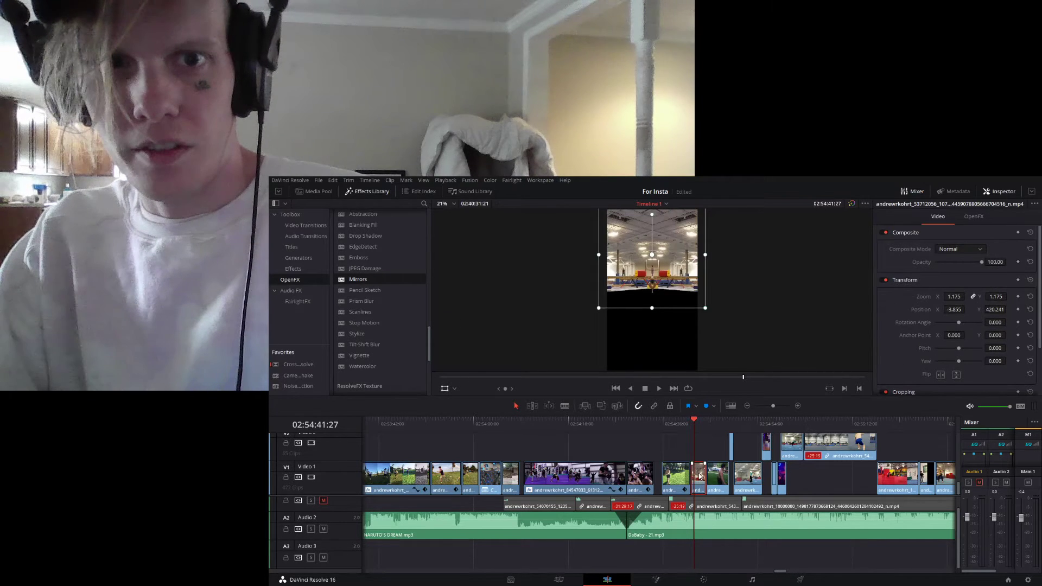
drag(955, 337, 983, 337)
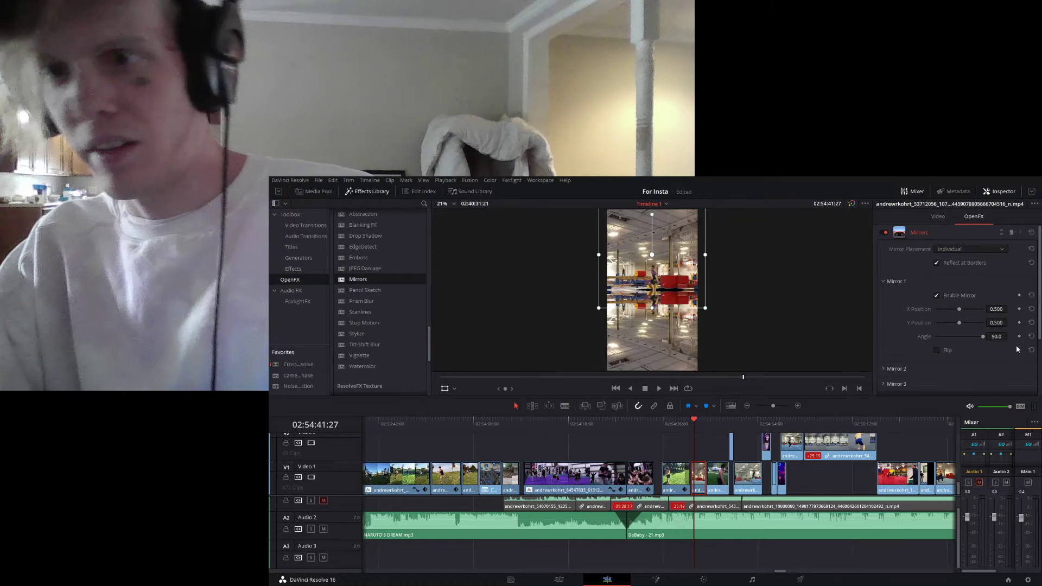
key(space)
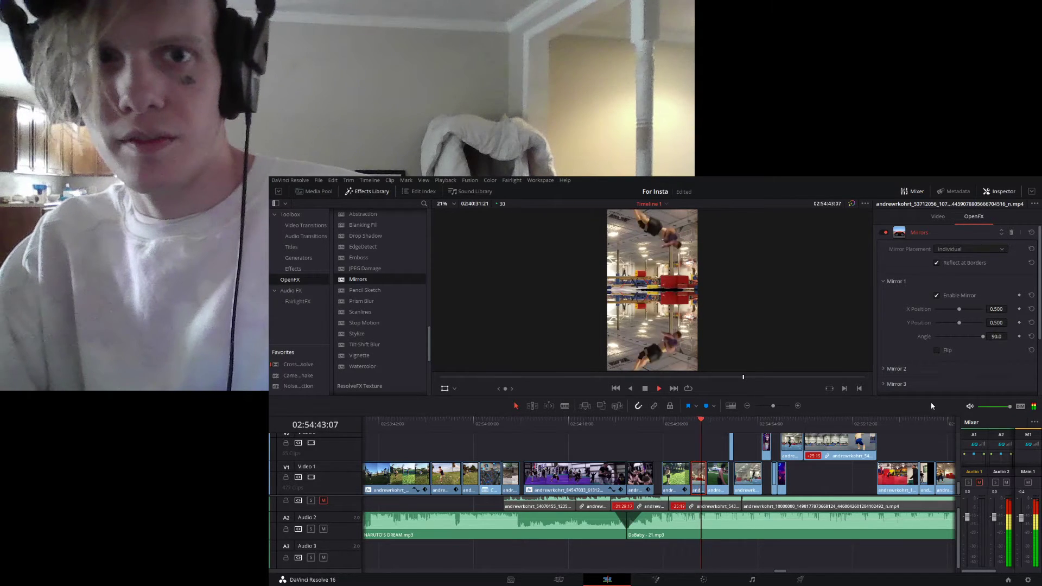
key(space)
key(ctrl+z)
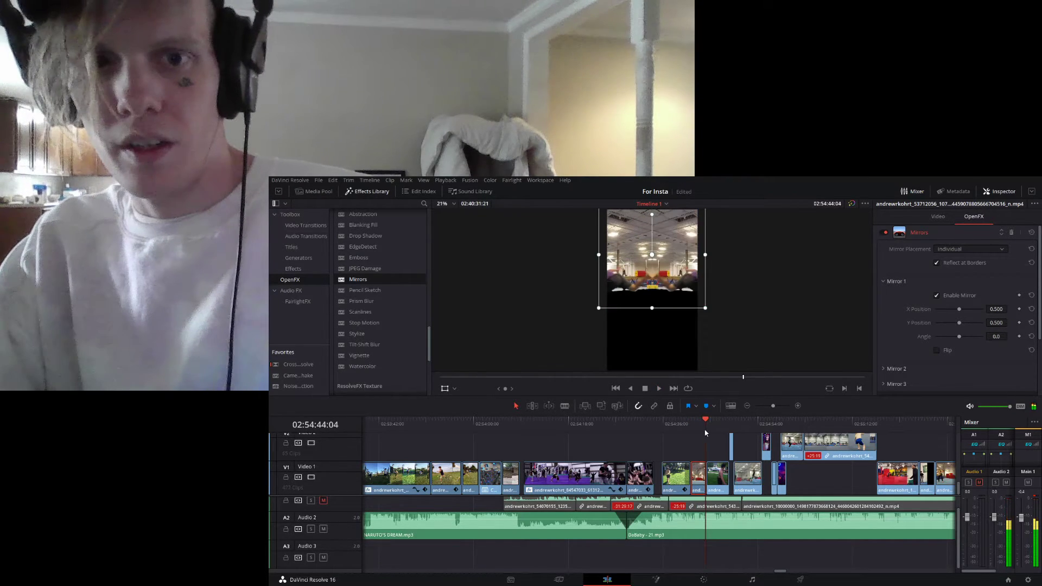
key(ctrl+z)
- Move the gym clip up to Video 2 and paste a copy of it directly below on Video 1 at 02:54:41:09
click(691, 425)
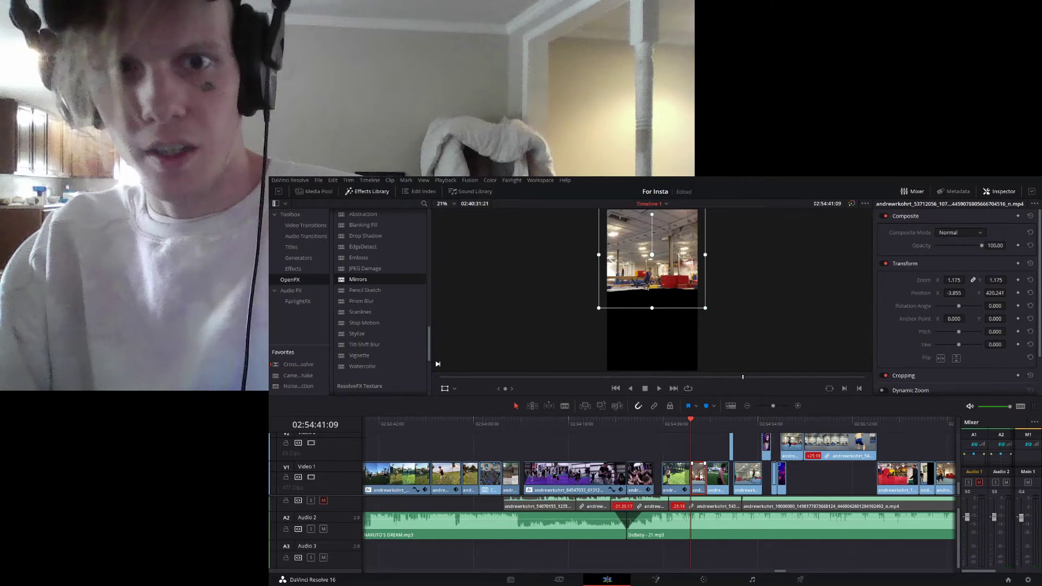
drag(704, 477, 701, 459)
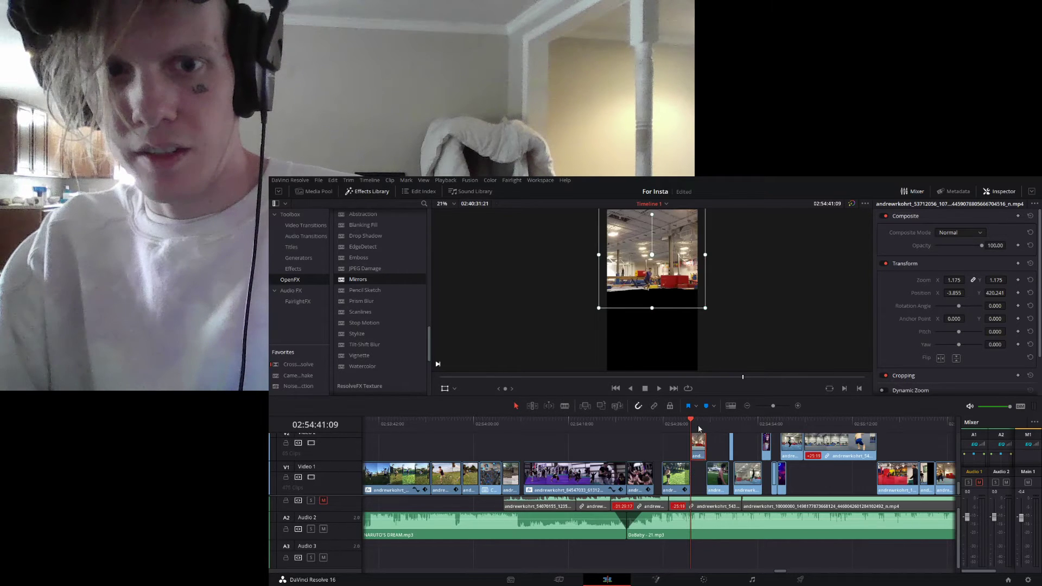
key(ctrl+v)
key(Up)
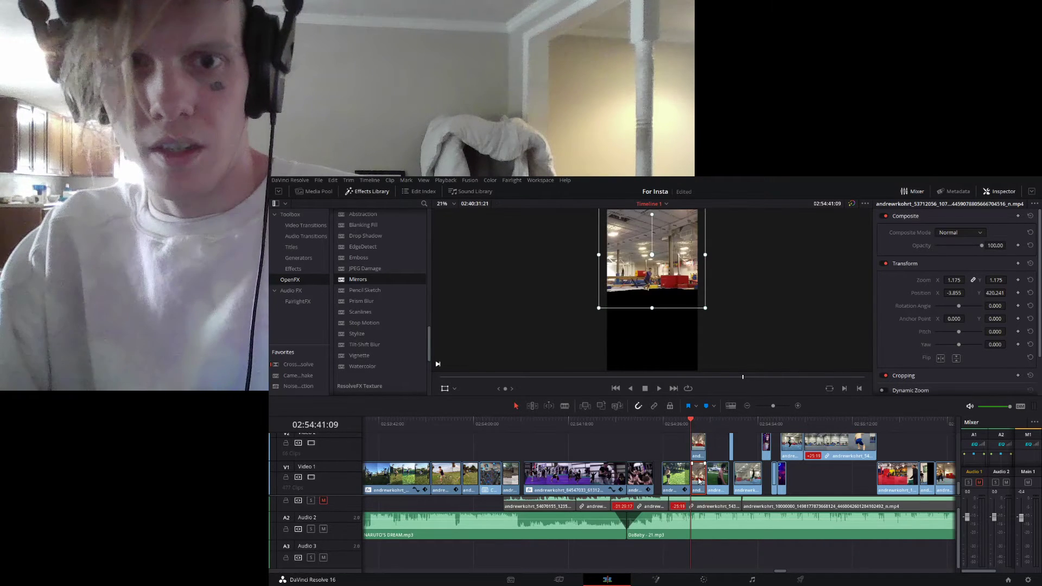
- Rotate the Video 1 gym copy to about -180 degrees and move it down to about X -28, Y -401
drag(652, 220, 652, 337)
drag(675, 288, 673, 359)
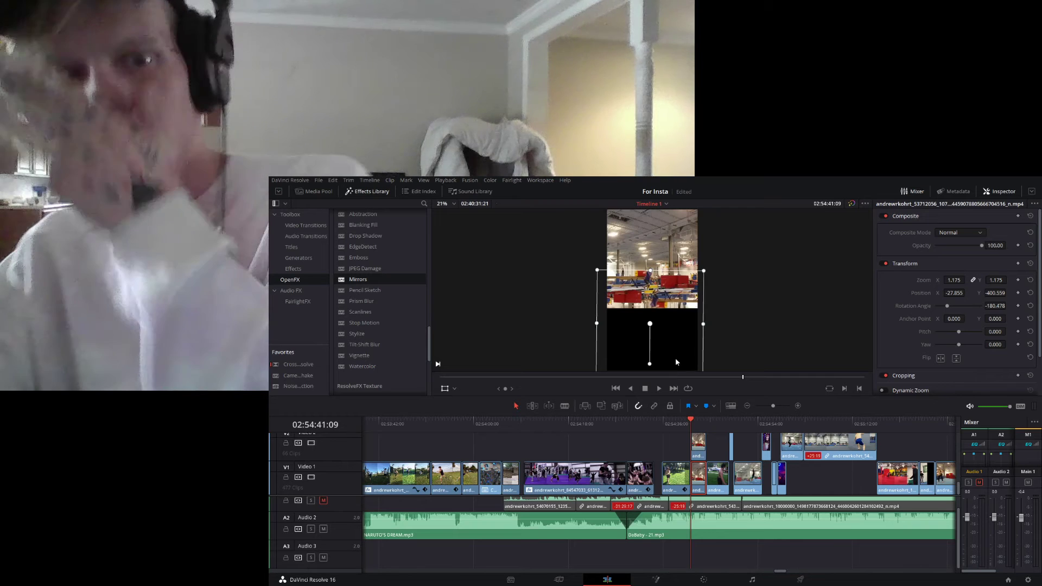
- Mask the Video 2 gym clip on the Color page with a four-point freehand window around its picture, then return to the Edit page
click(698, 449)
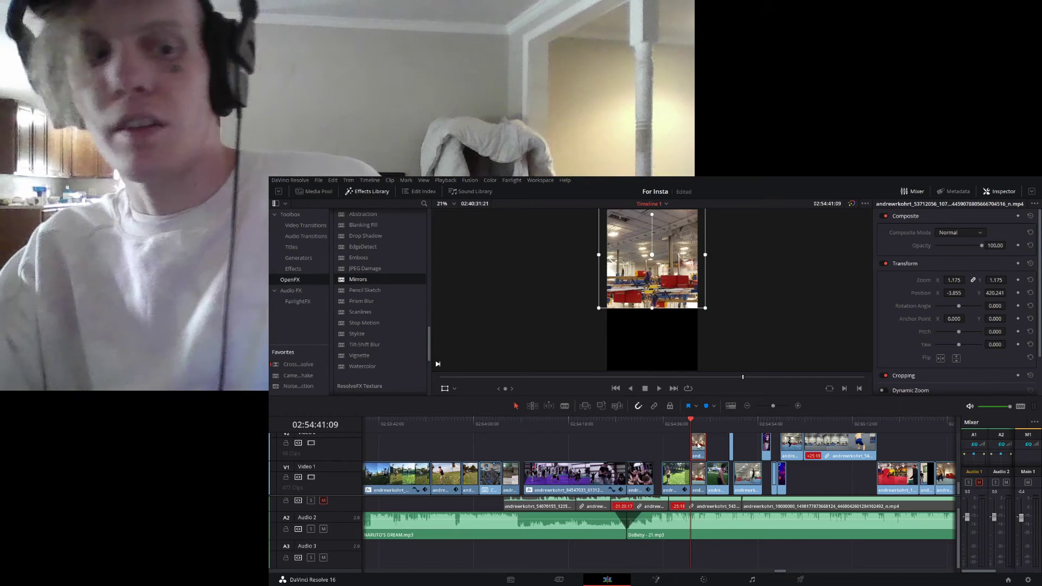
click(704, 579)
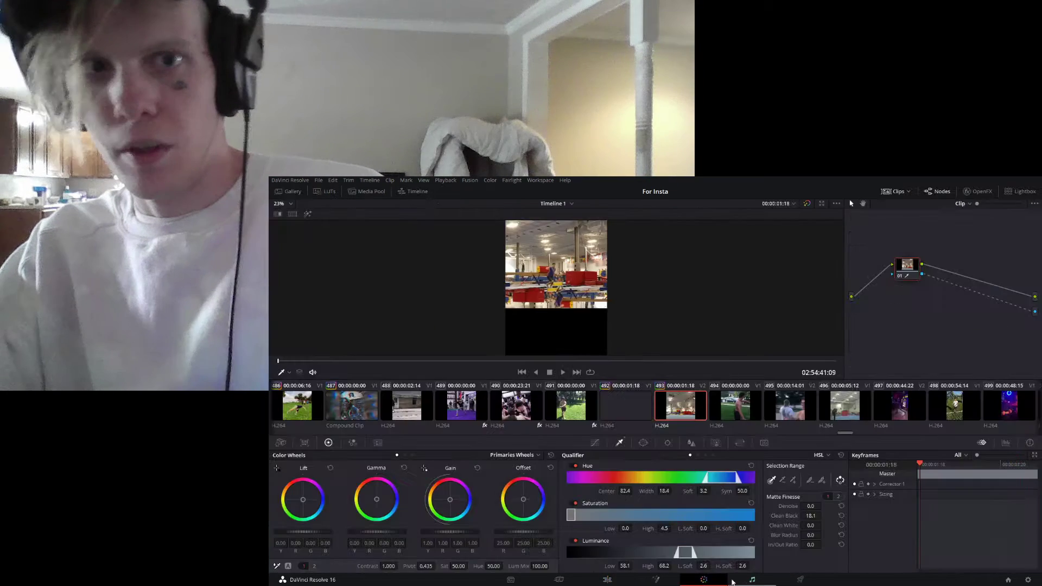
click(643, 443)
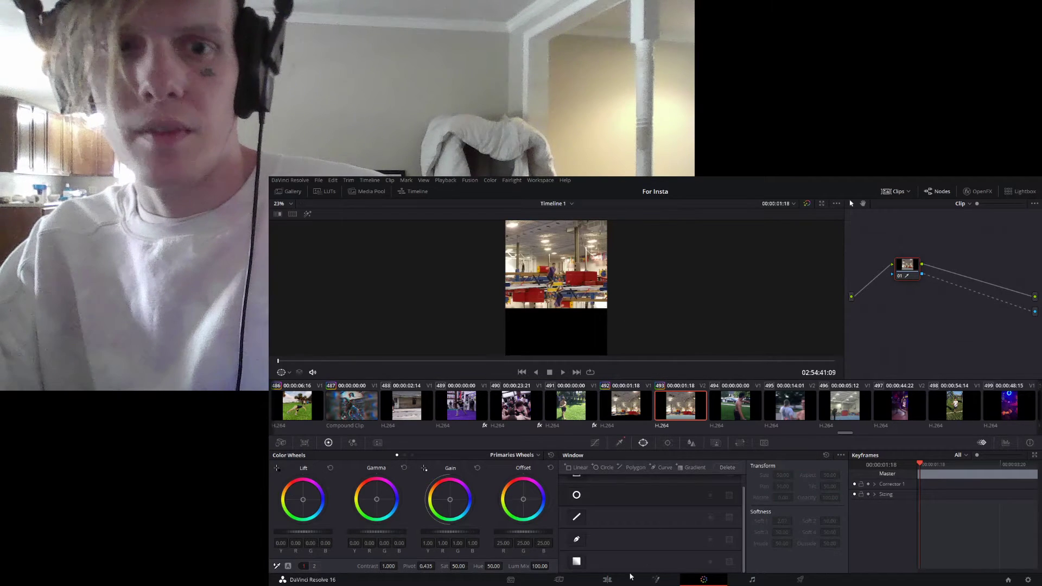
click(577, 539)
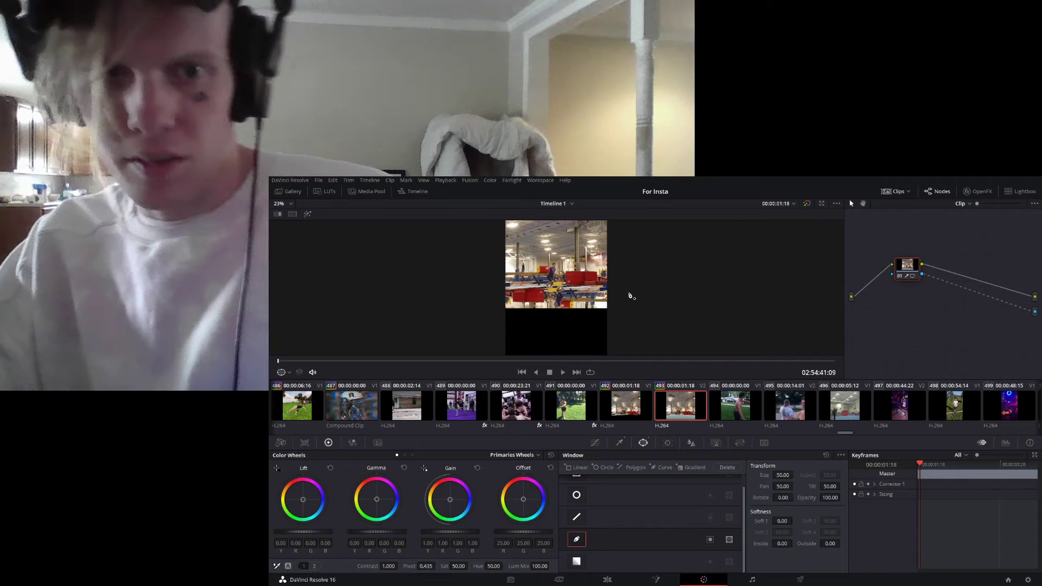
drag(613, 307, 490, 310)
scroll(497, 234, down, 5)
click(516, 223)
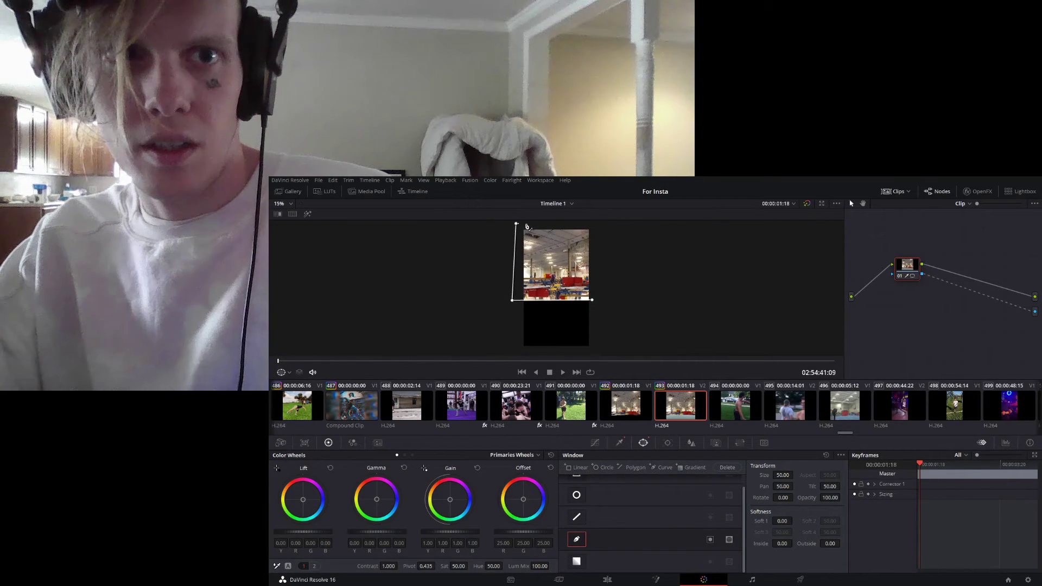
click(594, 304)
click(602, 579)
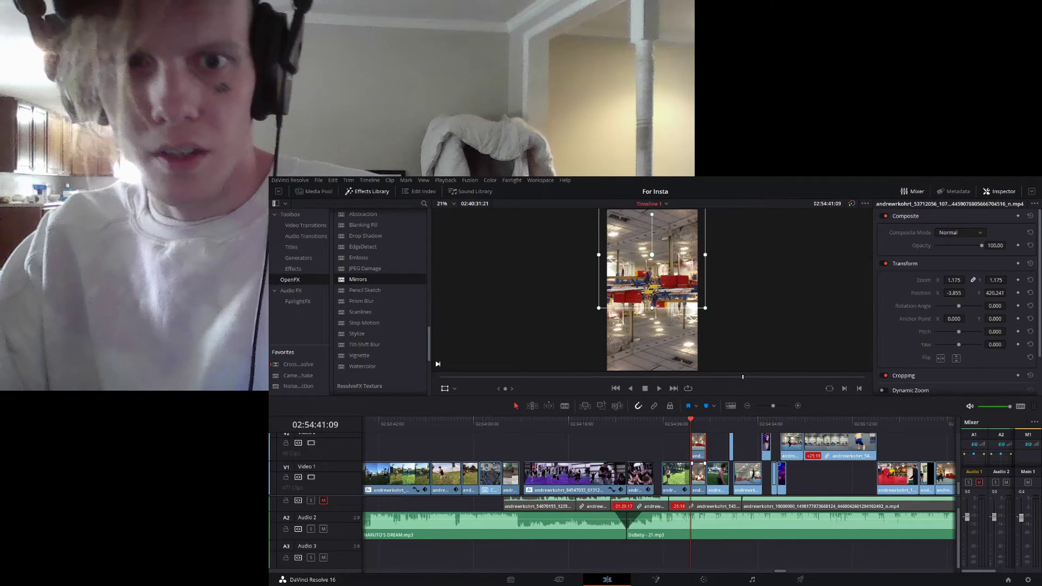
- Move the upside-down gym copy on Video 1 down to about X -76, Y -732
click(698, 480)
mouse_move(675, 360)
mouse_down()
mouse_move(672, 375)
mouse_move(672, 356)
mouse_up()
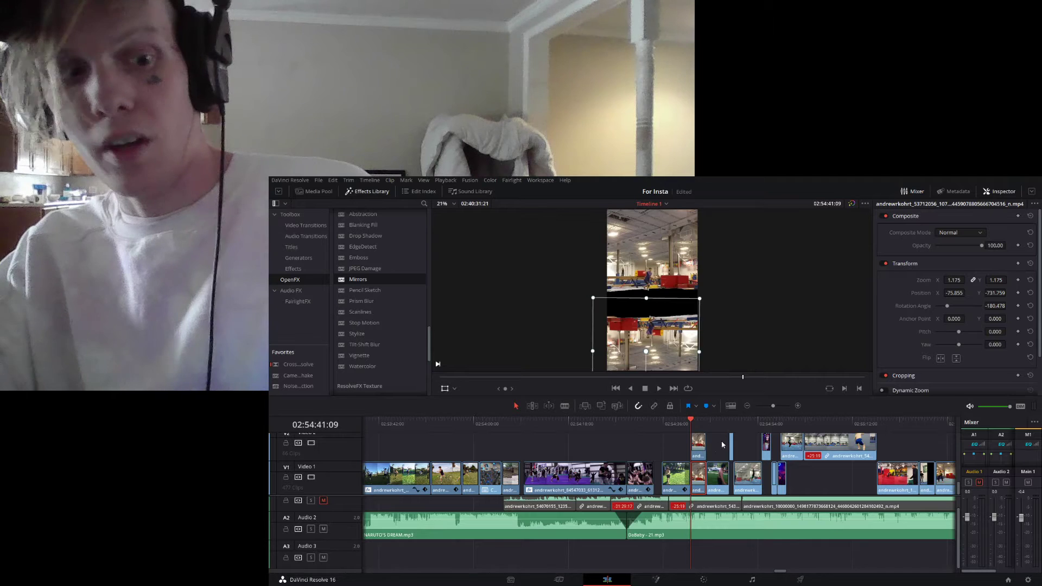
- Try inverting the qualifier selection of the Video 2 gym clip on the Color page, revert it, and return to the Edit page
click(703, 580)
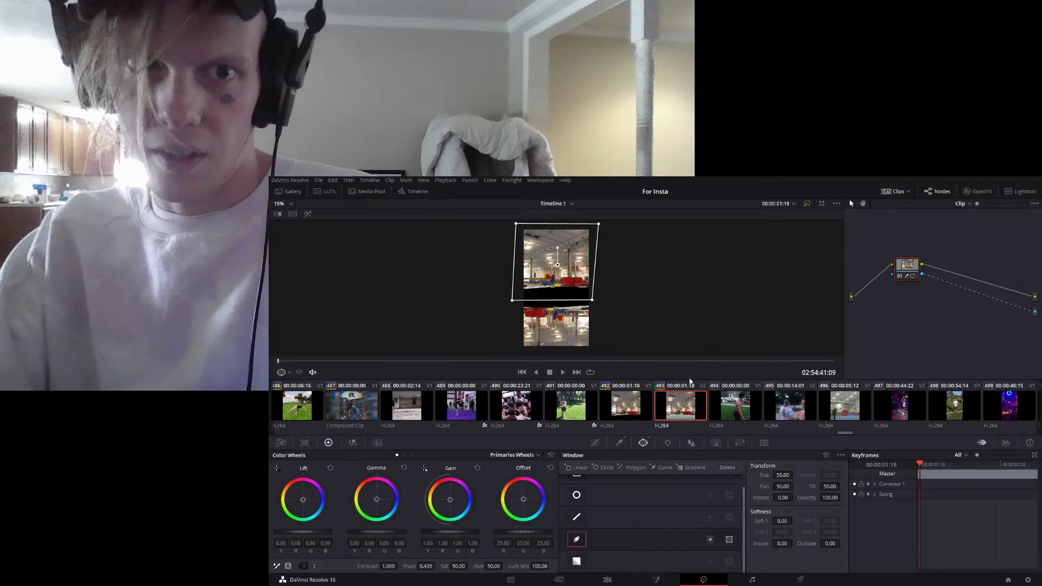
click(620, 442)
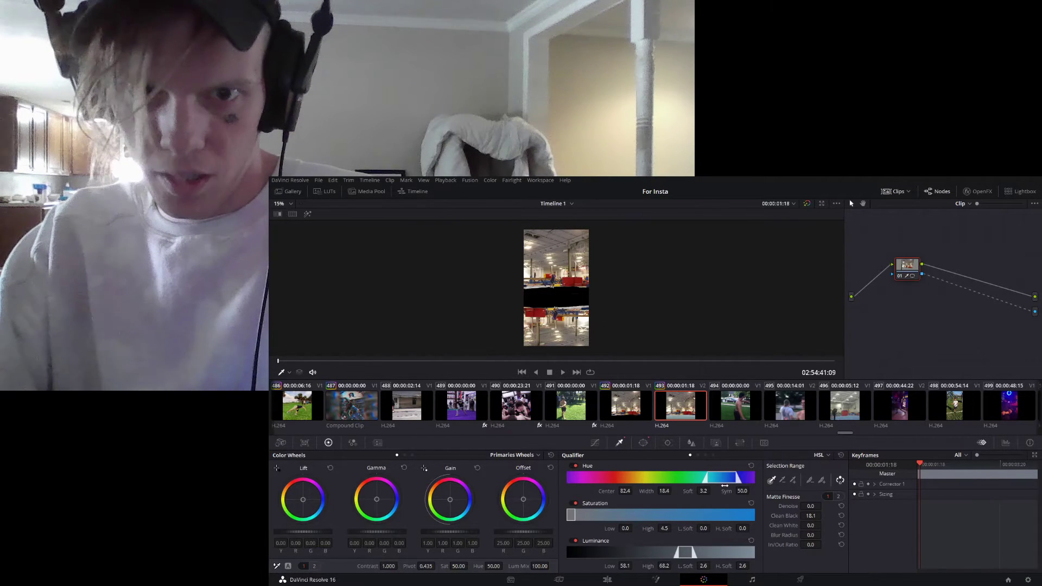
click(842, 480)
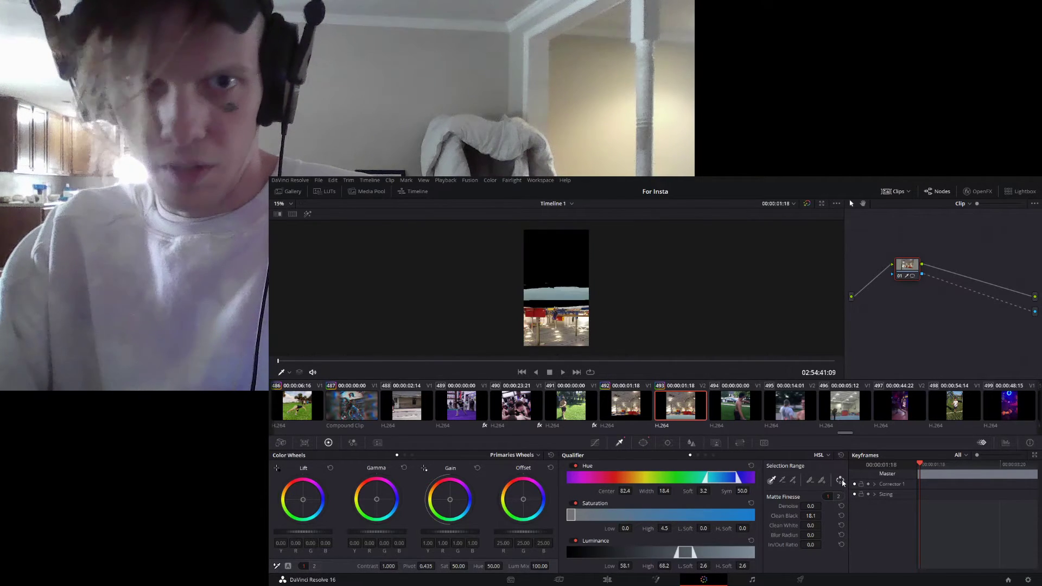
click(842, 482)
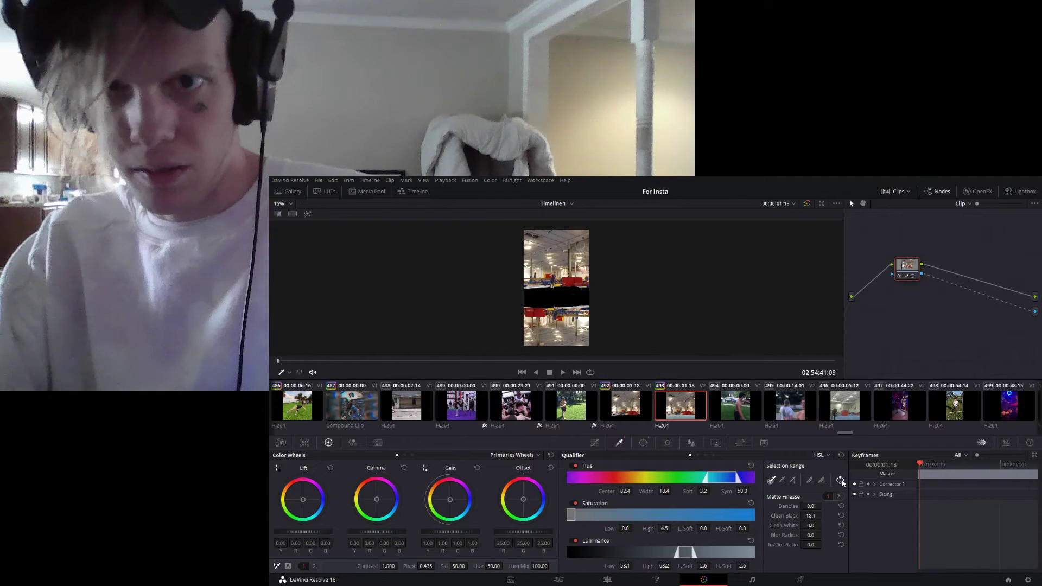
drag(1008, 303, 1036, 313)
click(607, 580)
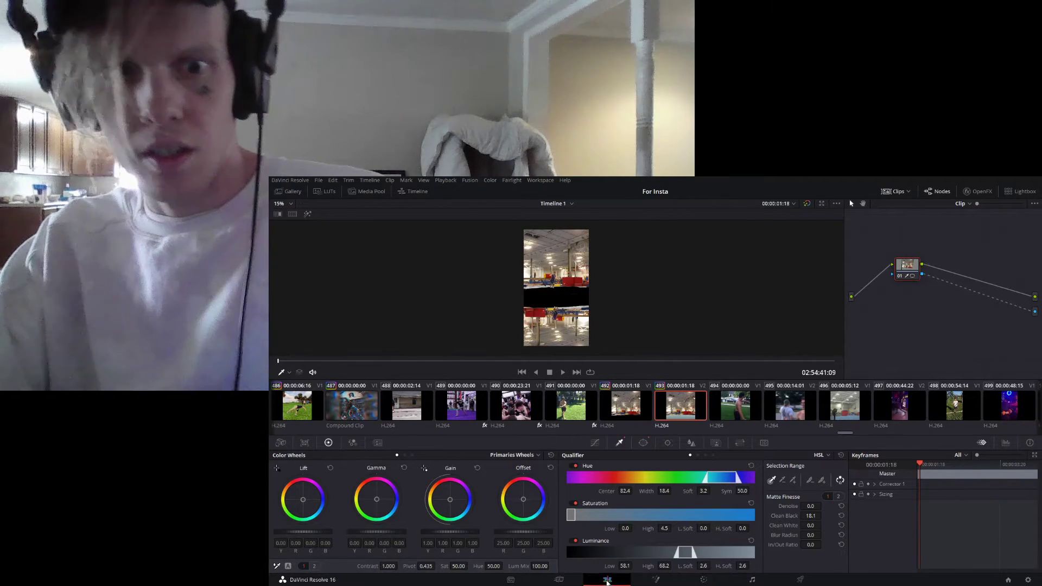
- Select both gym clips and move them up one track to Video 2 and Video 3
click(698, 450)
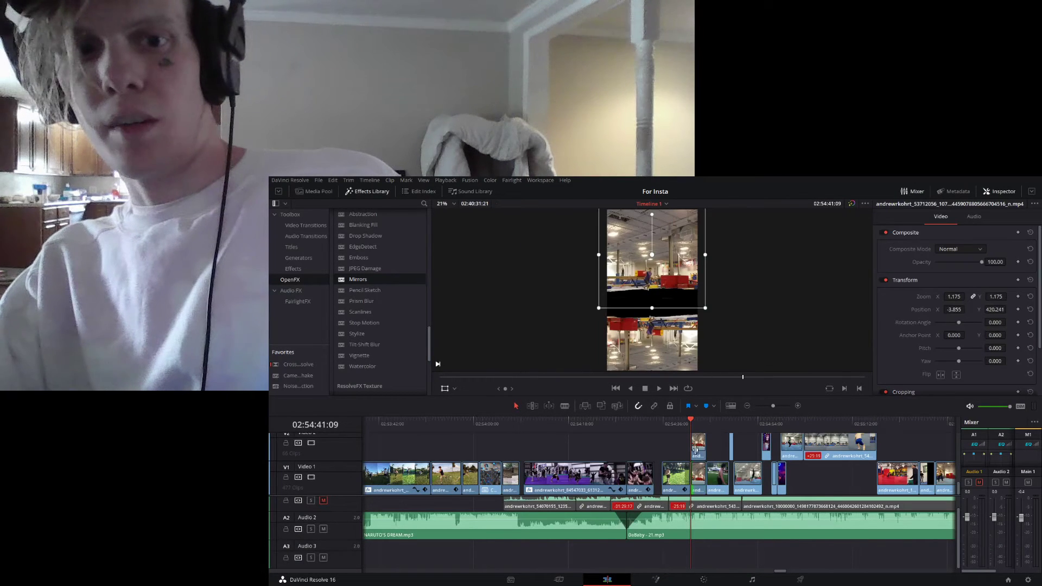
ctrl+click(698, 485)
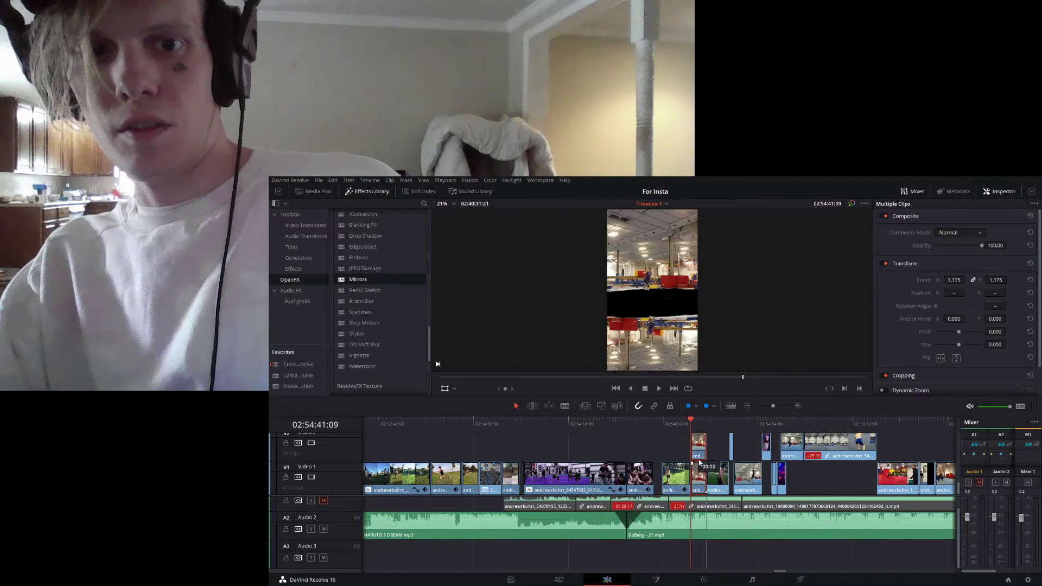
scroll(700, 466, up, 2)
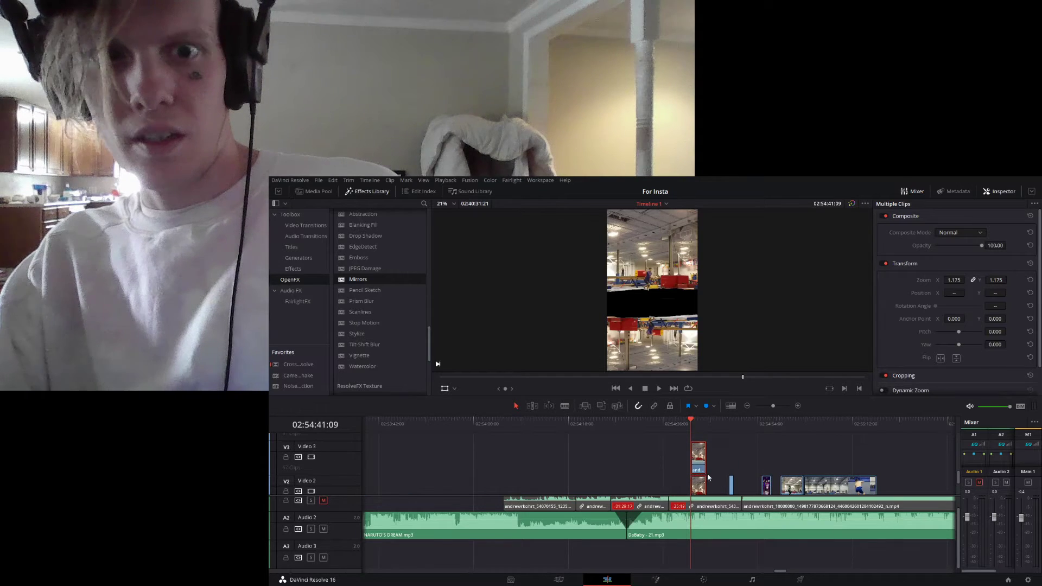
scroll(708, 476, down, 2)
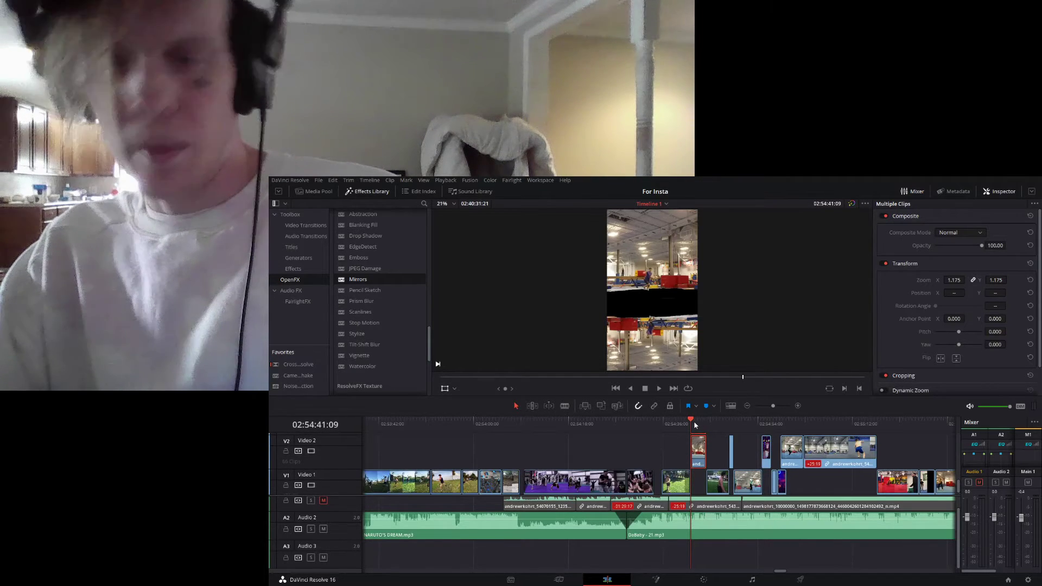
- Play back the mirrored gym clip from its start at 02:54:41:09 to check the effect, and return the playhead there
key(space)
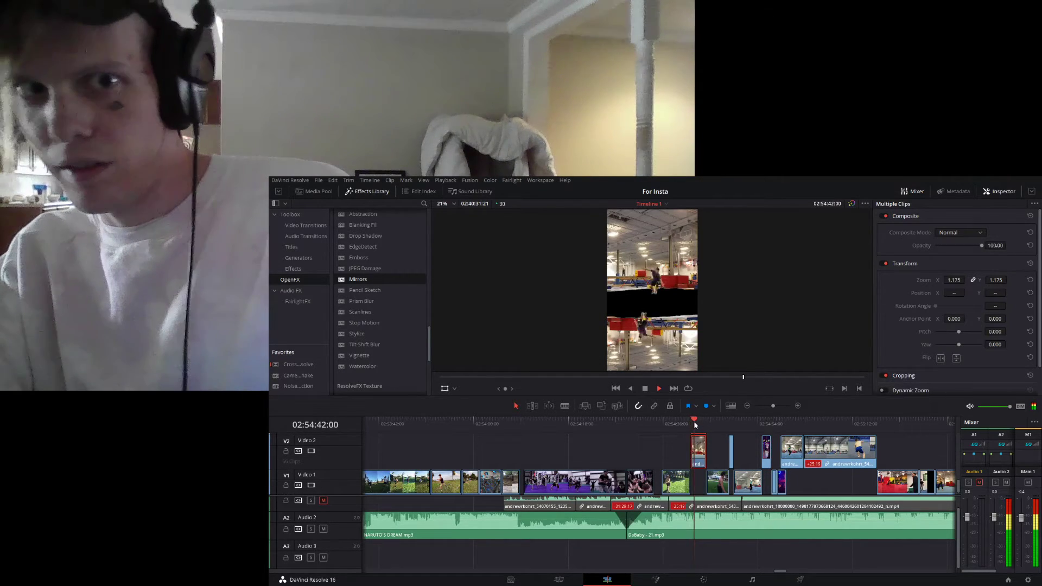
key(space)
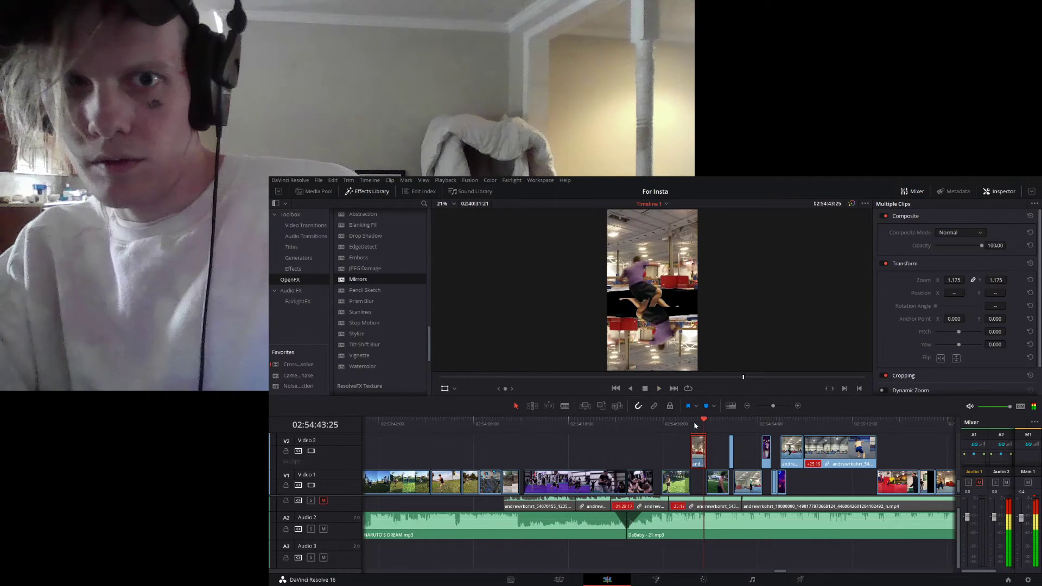
key(space)
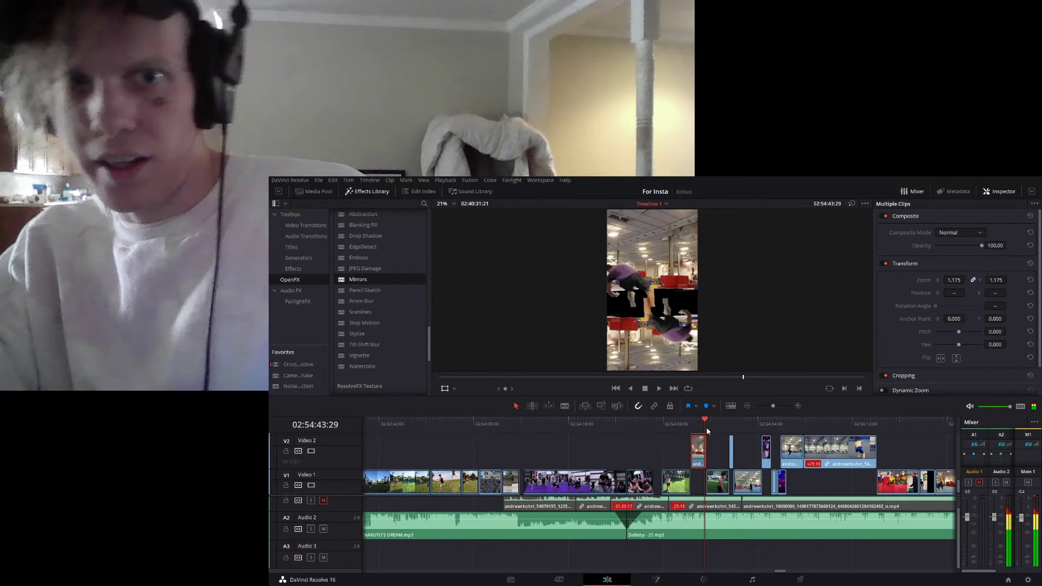
key(Down)
key(Up)
key(space)
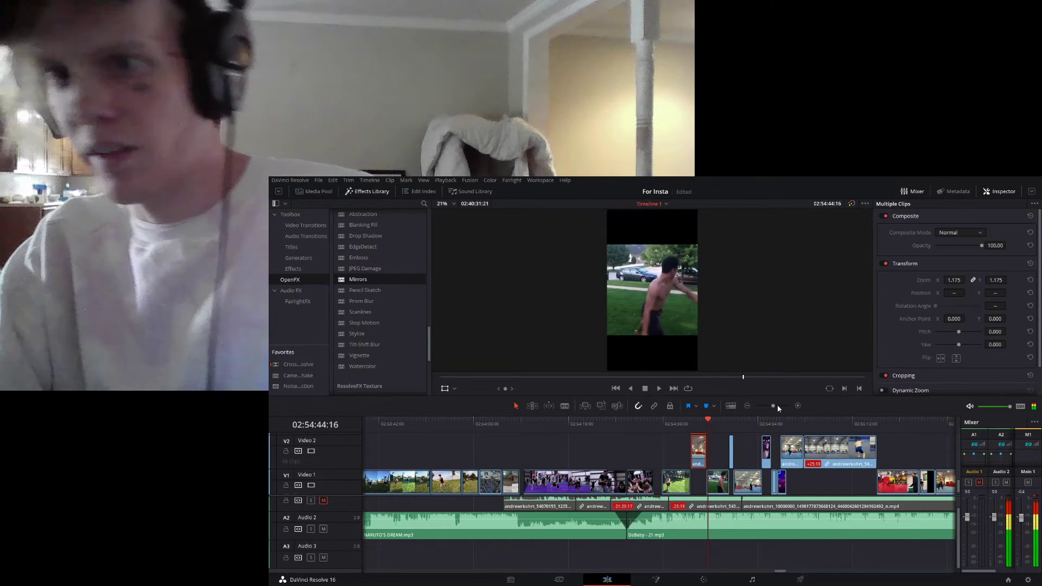
click(690, 423)
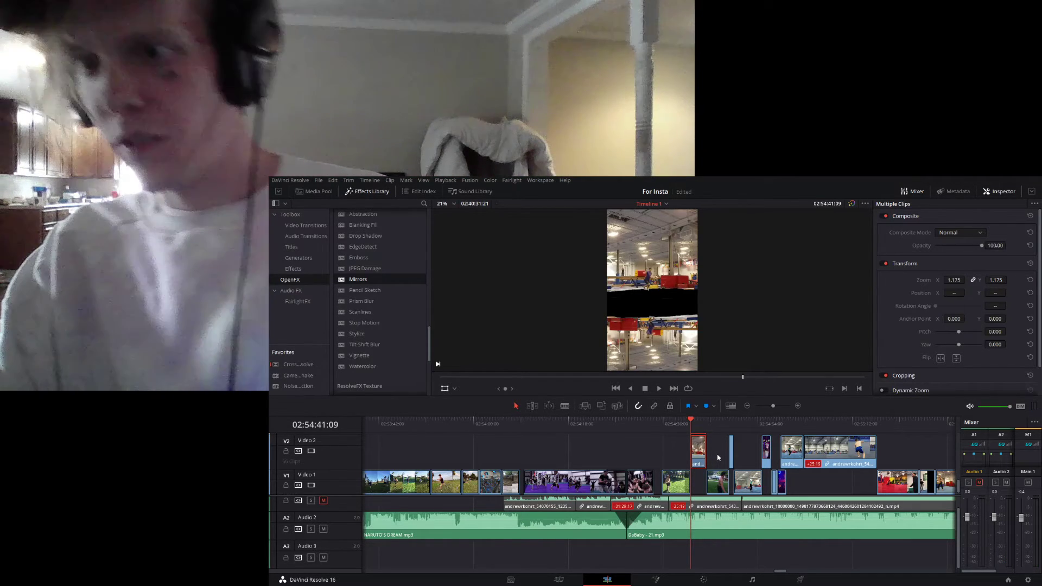
- Place a piece of the grass handstand clip on Video 1 beneath the gym clips and raise the original handstand clip to Video 2
scroll(725, 454, up, 3)
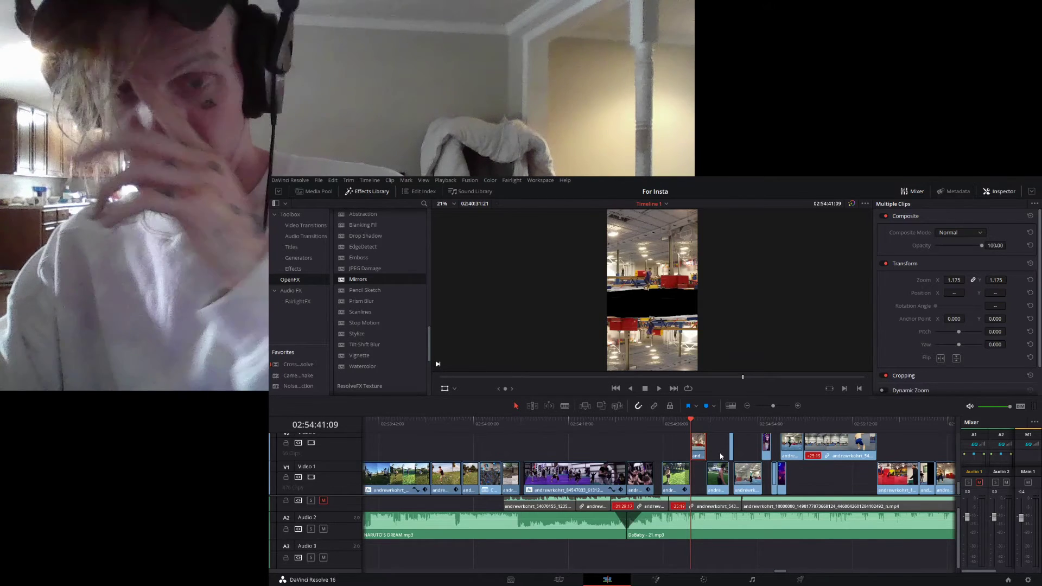
scroll(722, 448, down, 3)
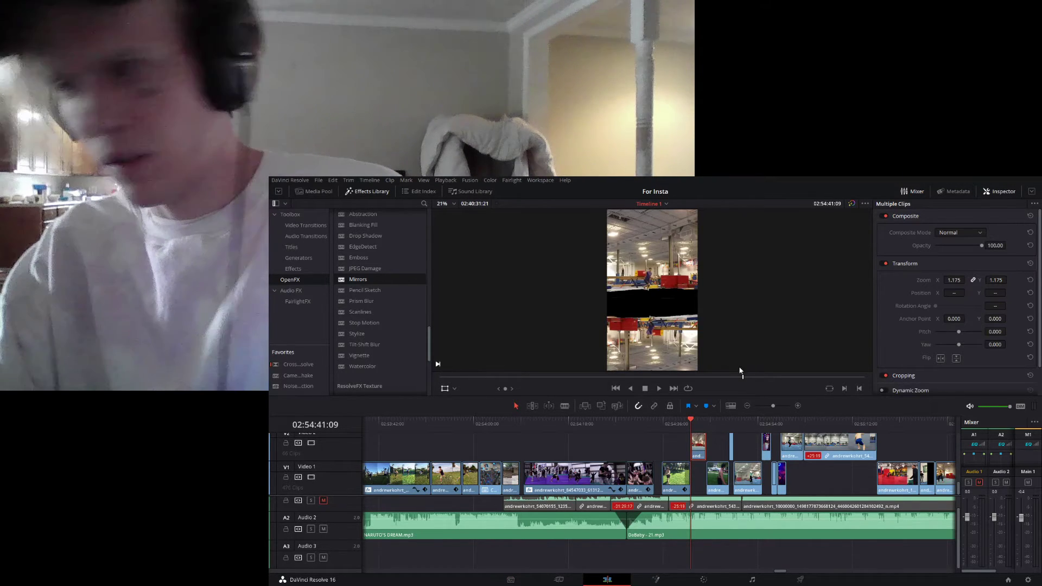
scroll(730, 453, up, 3)
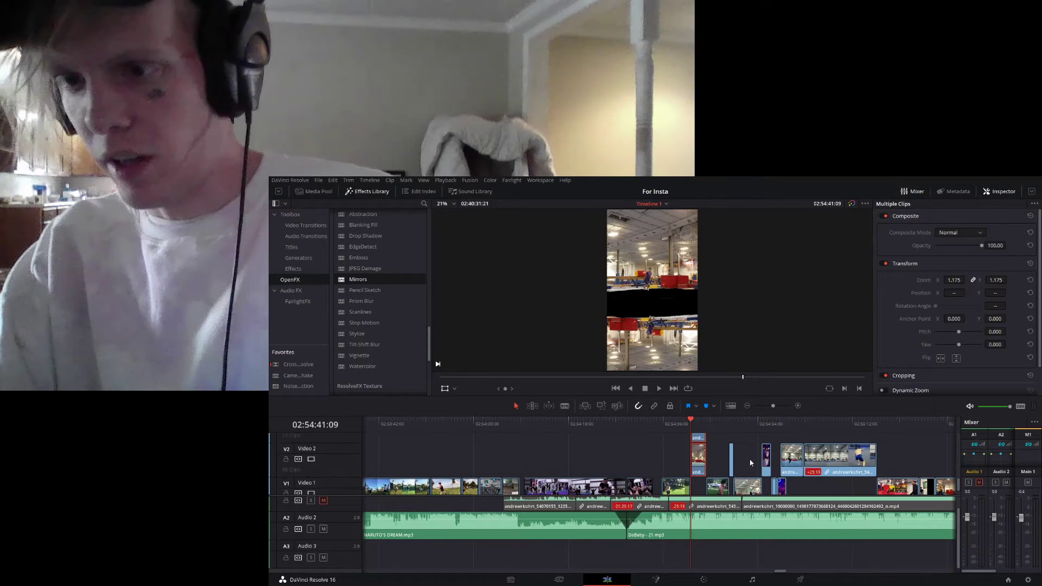
scroll(722, 462, down, 3)
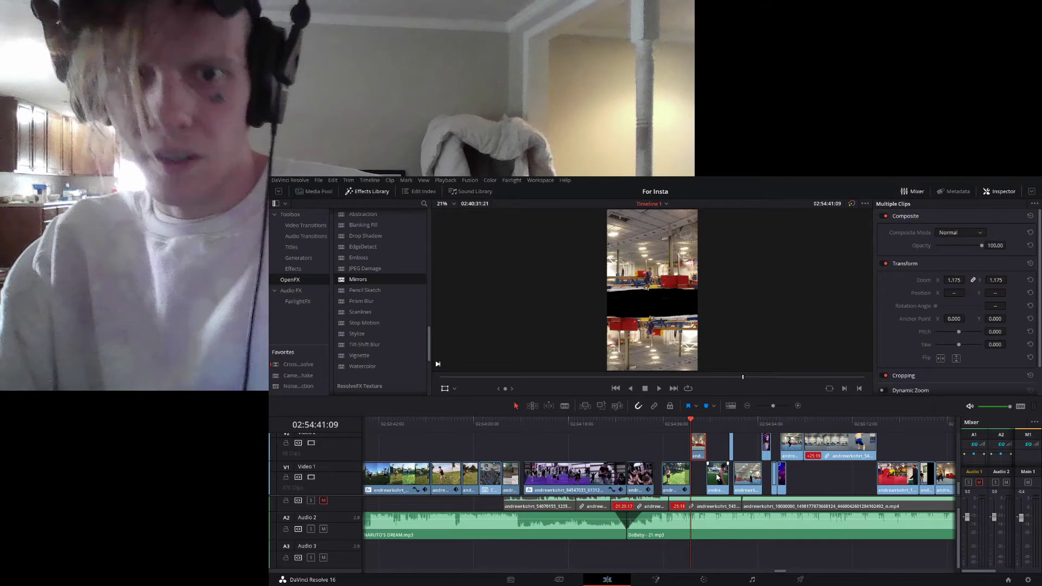
click(671, 474)
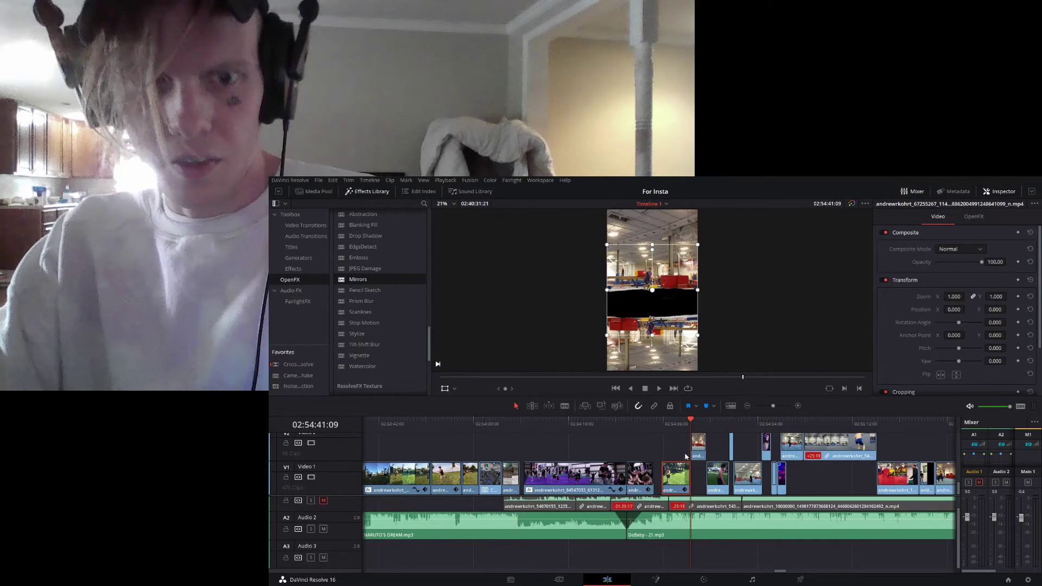
scroll(712, 485, up, 2)
mouse_move(712, 485)
mouse_down()
mouse_move(695, 455)
mouse_move(678, 475)
mouse_move(691, 482)
mouse_up()
key(alt+Up)
scroll(699, 466, down, 2)
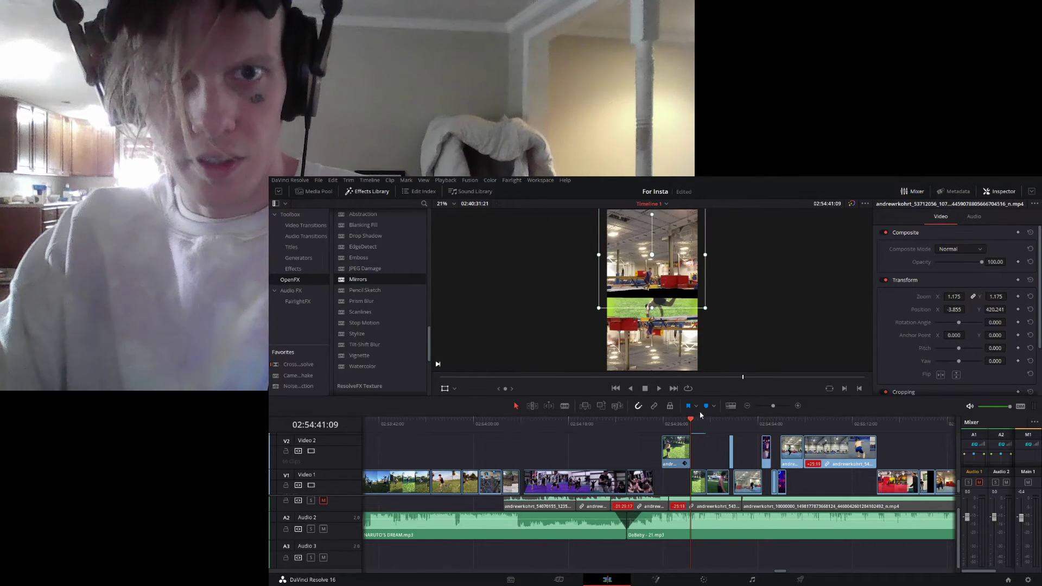
- Shift the upright gym clip on Video 4 later in time, clear of the upside-down copy, and select the Video 3 copy
key(space)
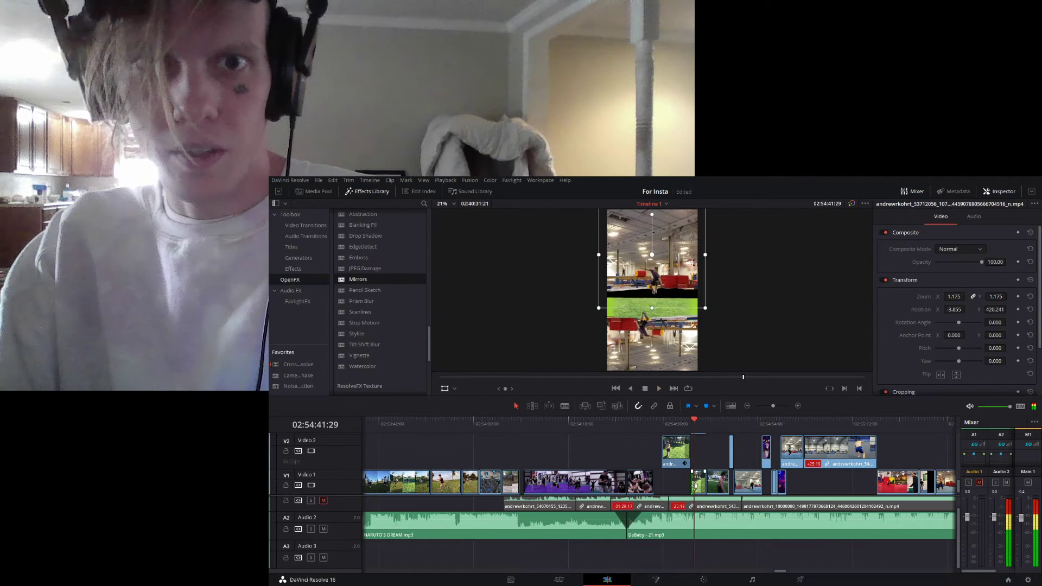
scroll(703, 454, up, 1)
scroll(703, 454, up, 3)
drag(701, 456, 716, 458)
click(700, 487)
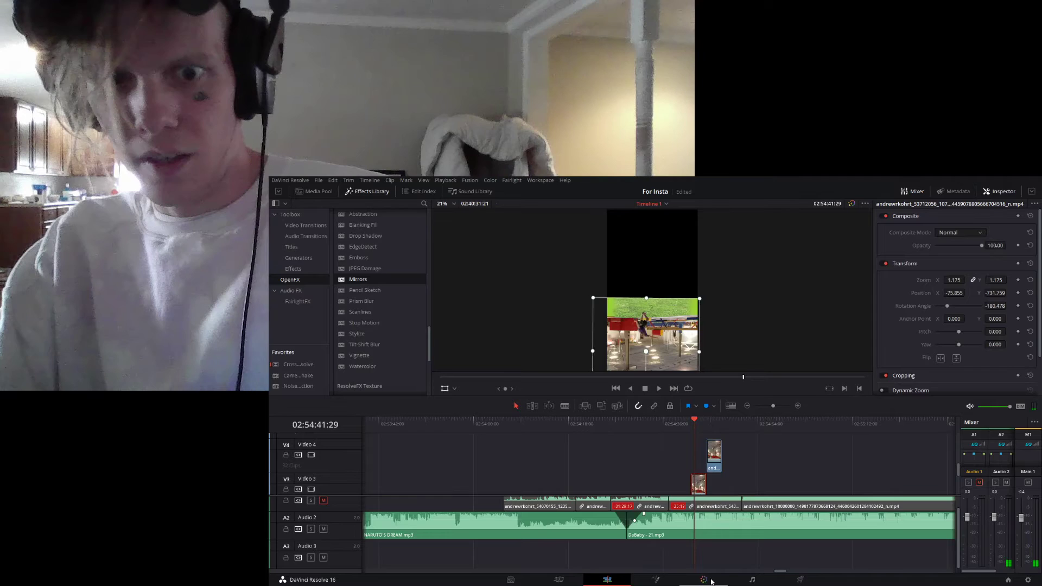
- Mask the upside-down gym clip on the Color page with a four-point freehand window around its picture, and return to the Edit page
click(712, 581)
click(643, 443)
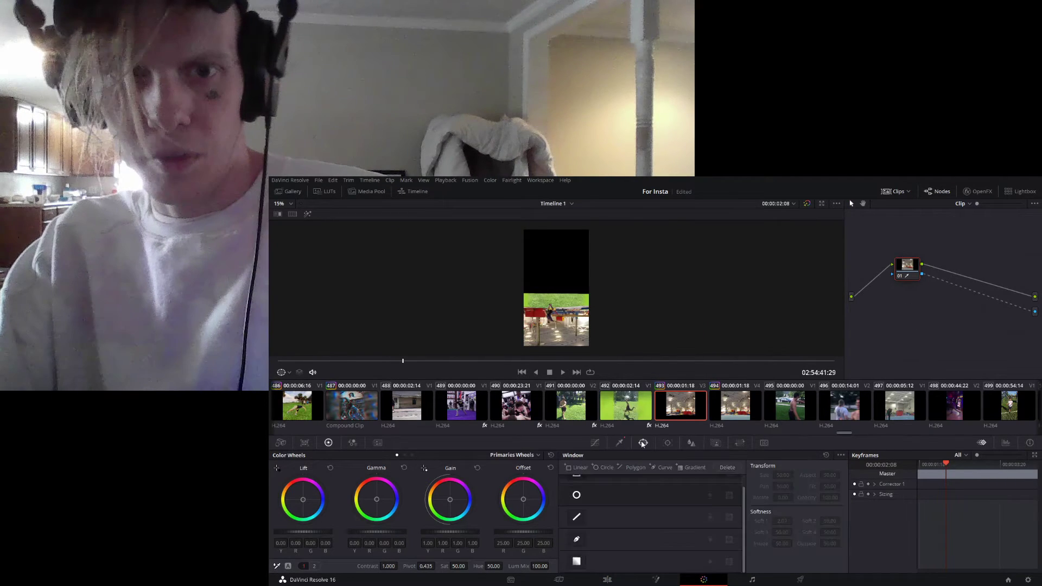
click(578, 539)
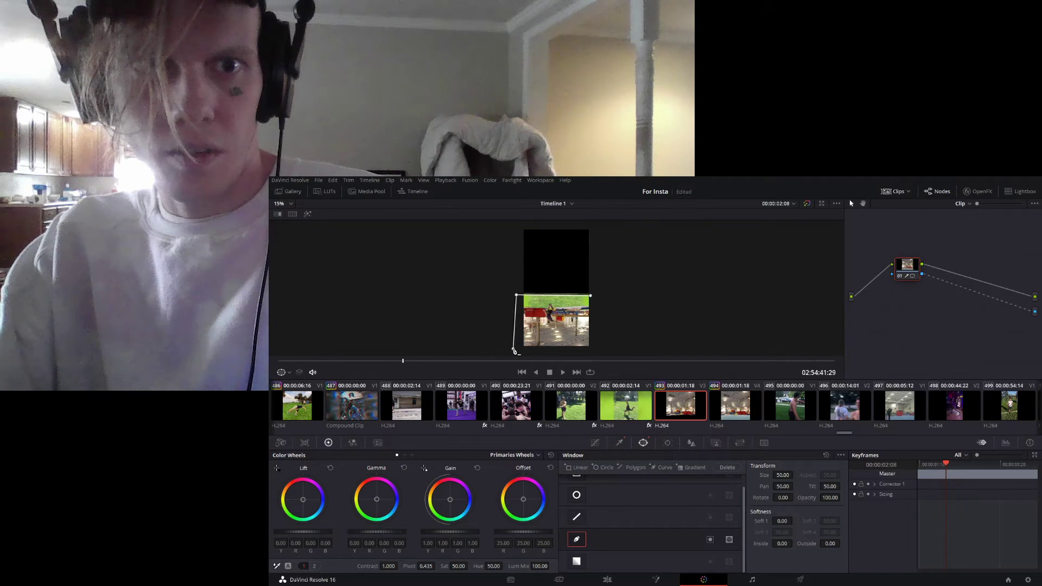
click(591, 297)
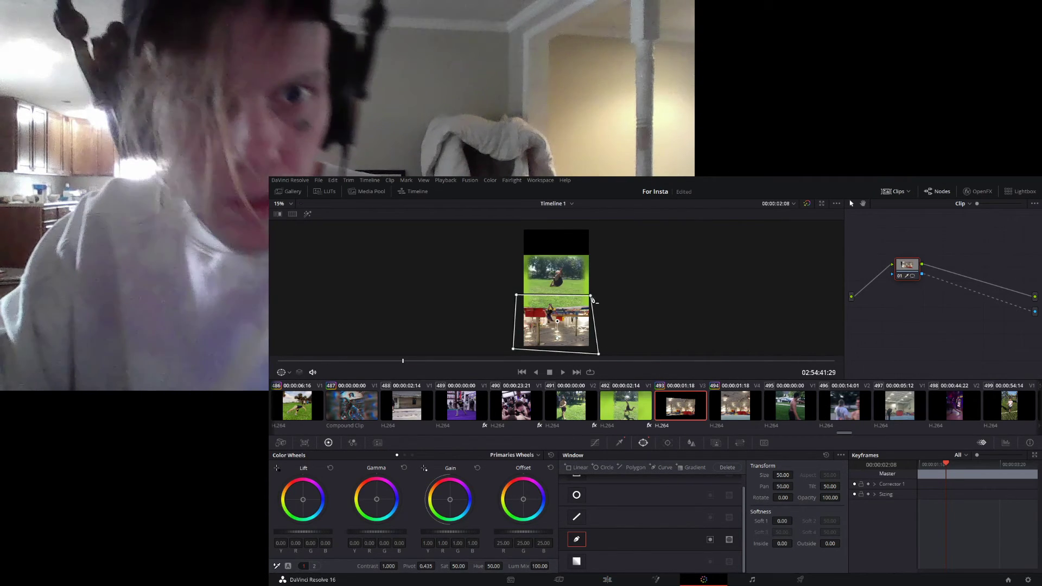
click(607, 580)
- Move the Video 4 gym clip back to 02:54:41:09 above the upside-down copy and play back the stacked clips
click(692, 419)
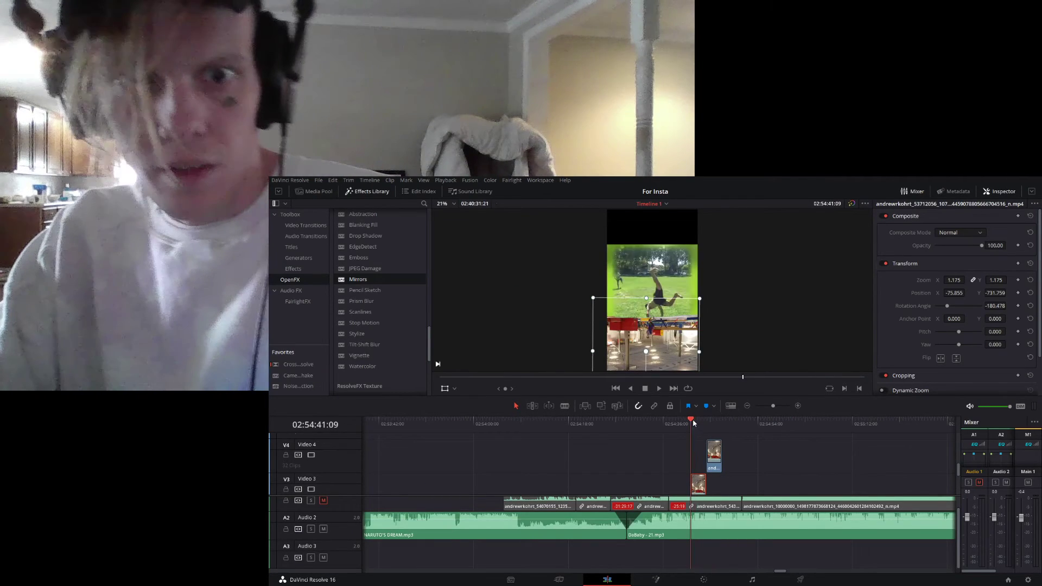
scroll(700, 454, down, 1)
drag(714, 449, 697, 449)
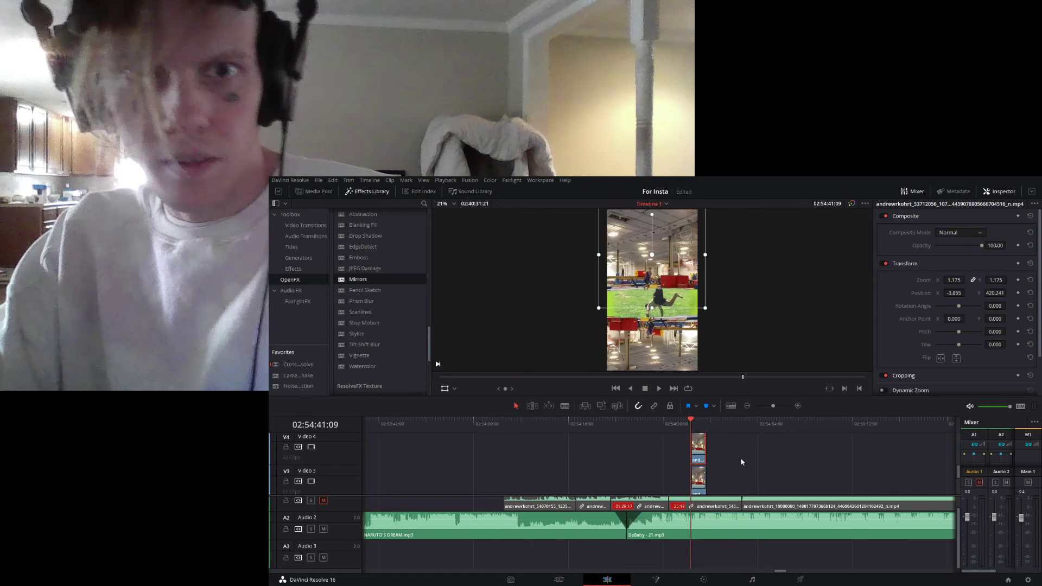
key(space)
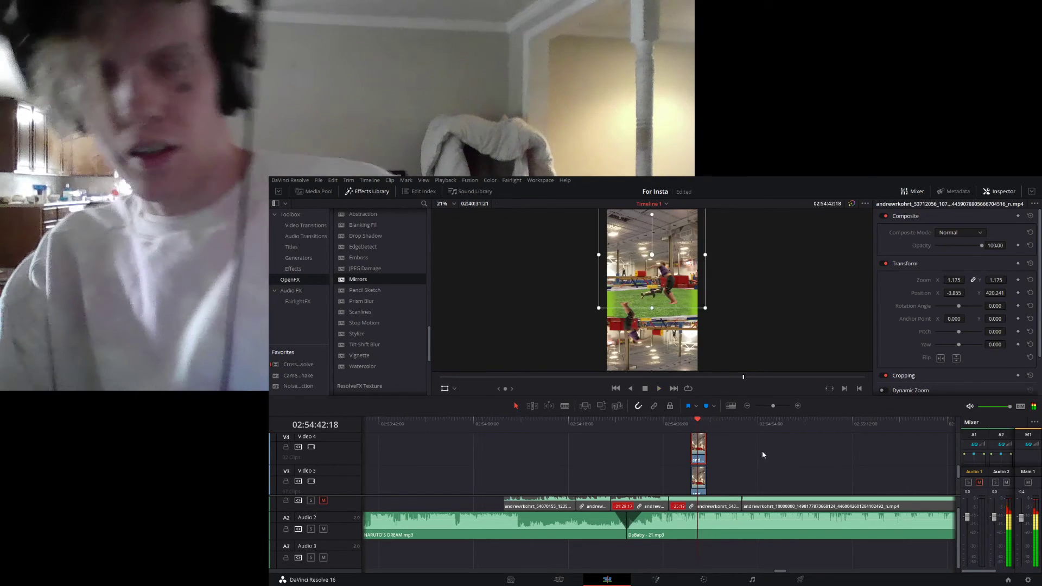
scroll(719, 444, down, 4)
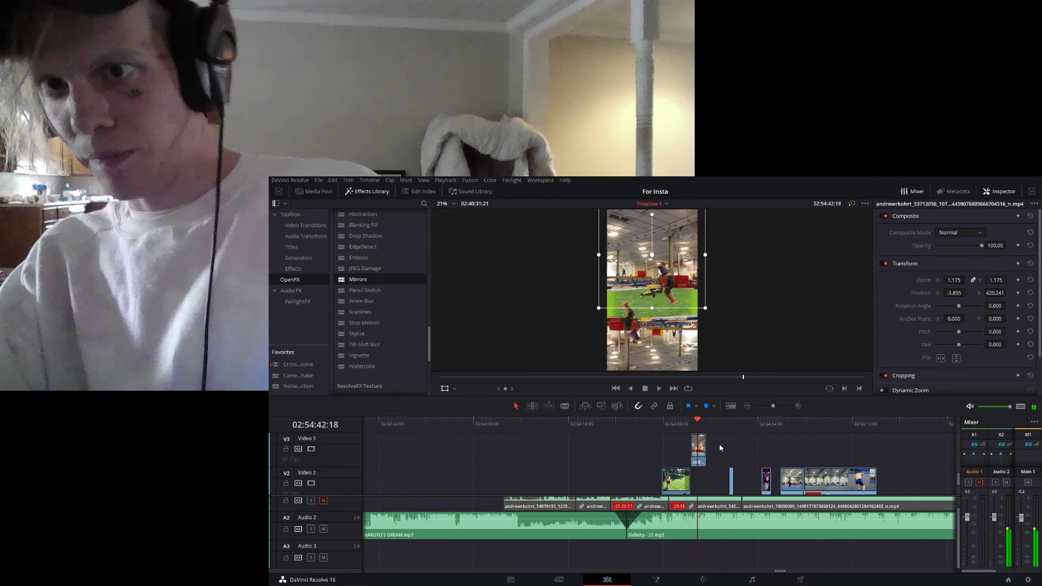
click(692, 421)
key(space)
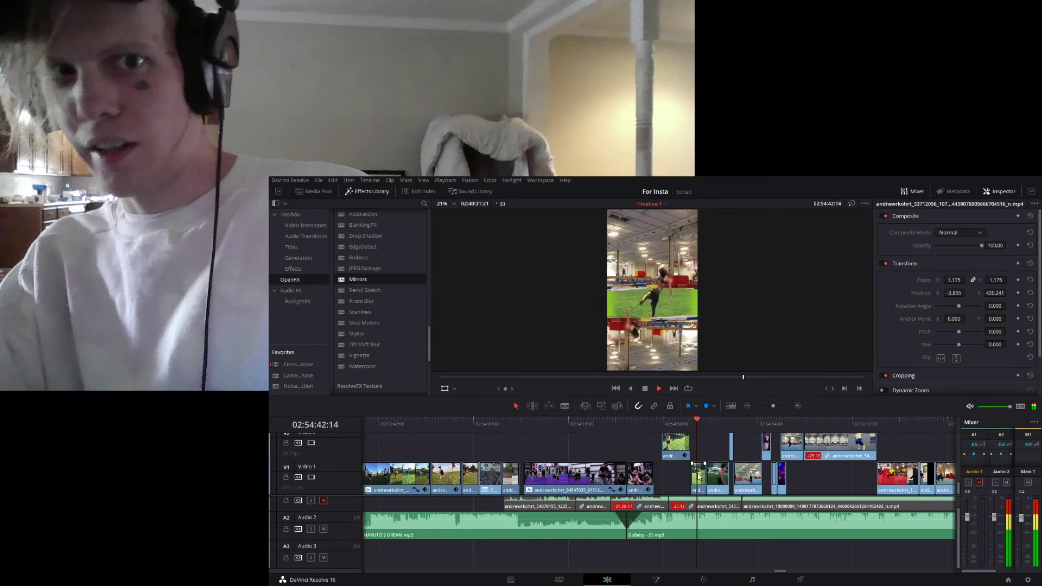
- Apply the Mirrors effect to the grass clip on Video 1 beneath the gym clips
click(700, 478)
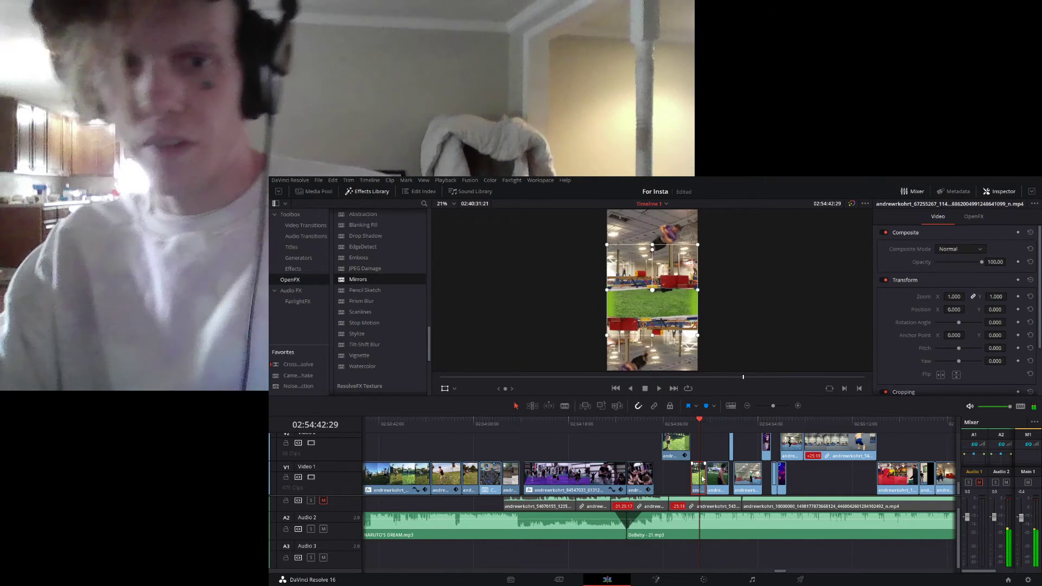
click(704, 580)
click(608, 579)
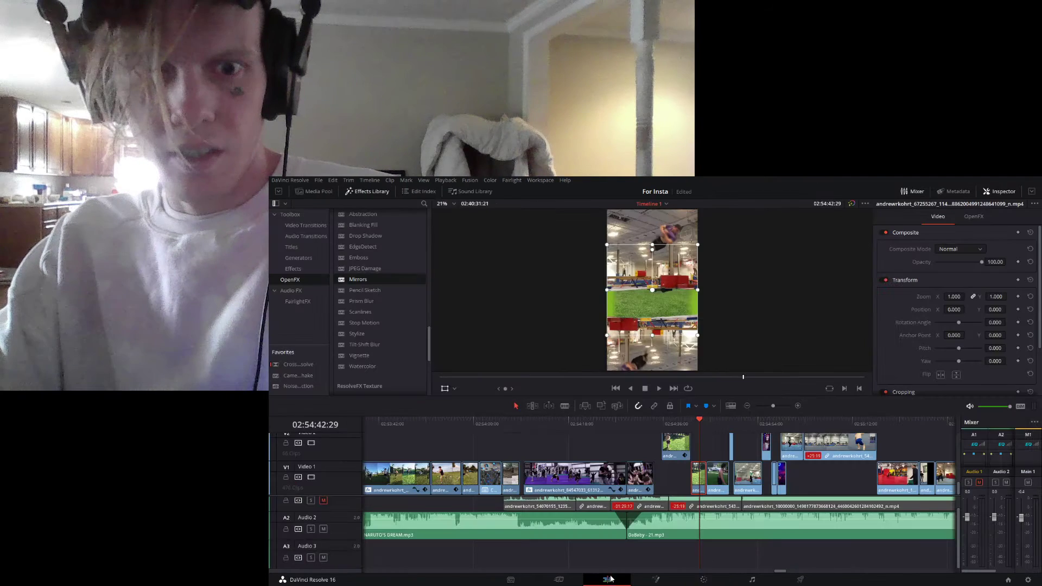
click(979, 220)
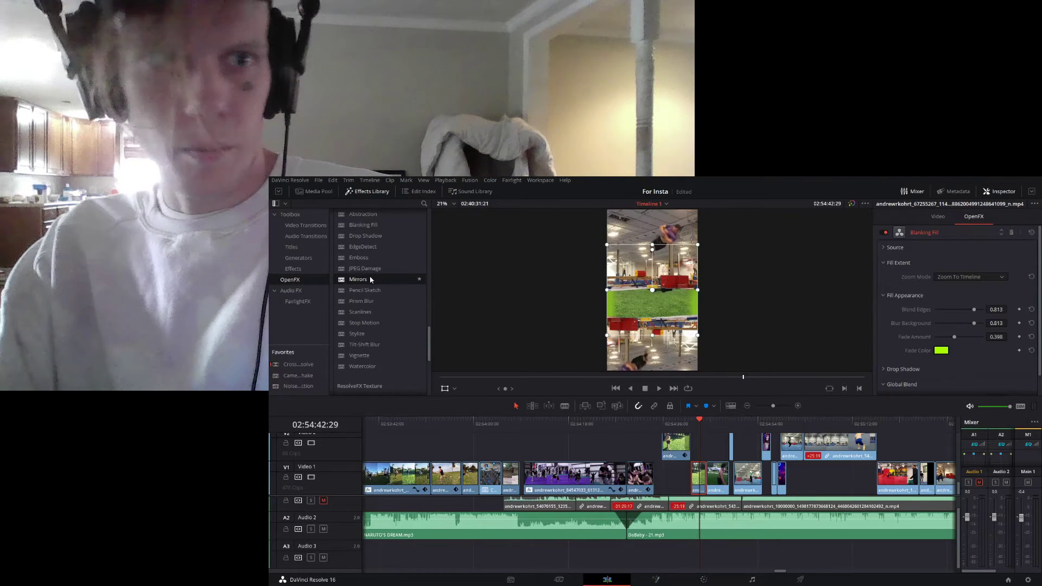
drag(382, 289, 696, 475)
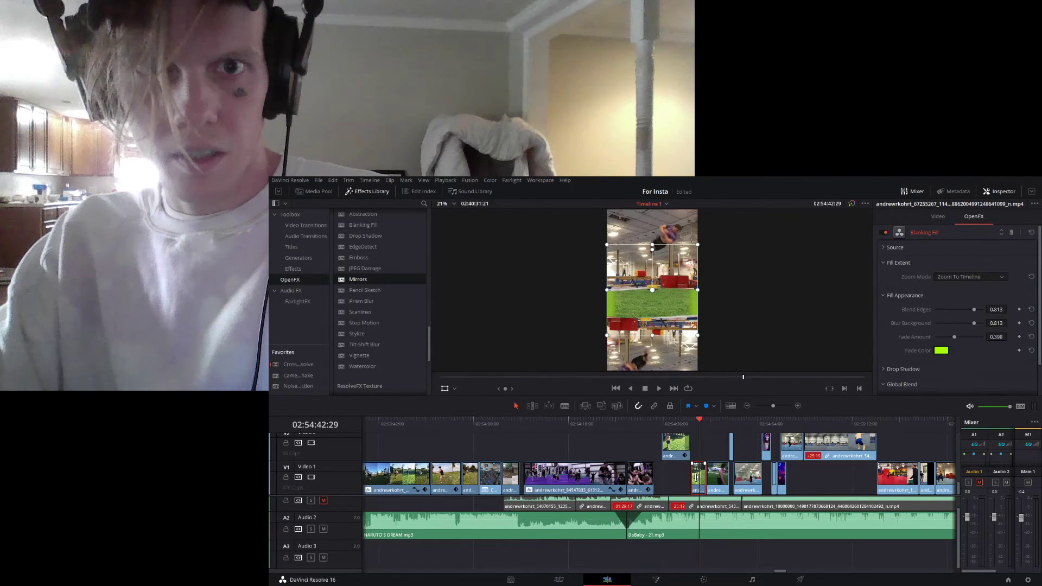
click(973, 217)
click(941, 216)
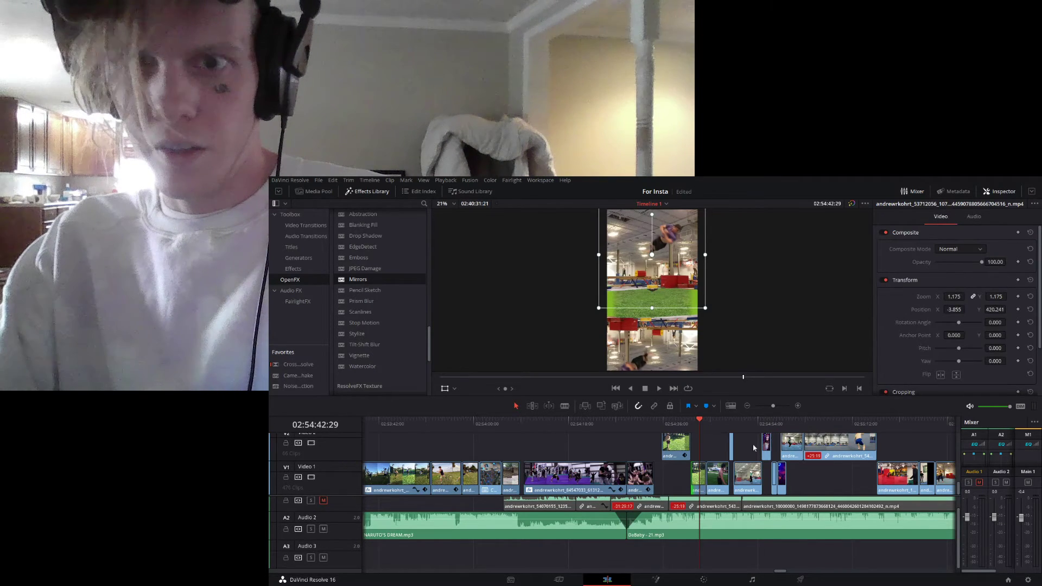
- Set the Mirrors effect's mirror placement to Rosette on the Video 1 grass clip
click(696, 479)
click(973, 217)
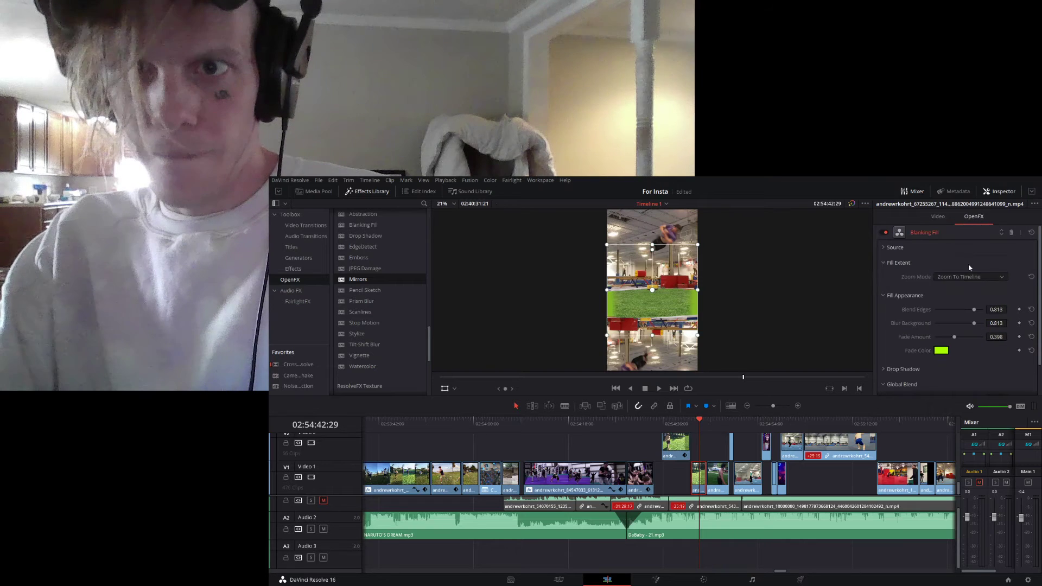
scroll(943, 348, down, 2)
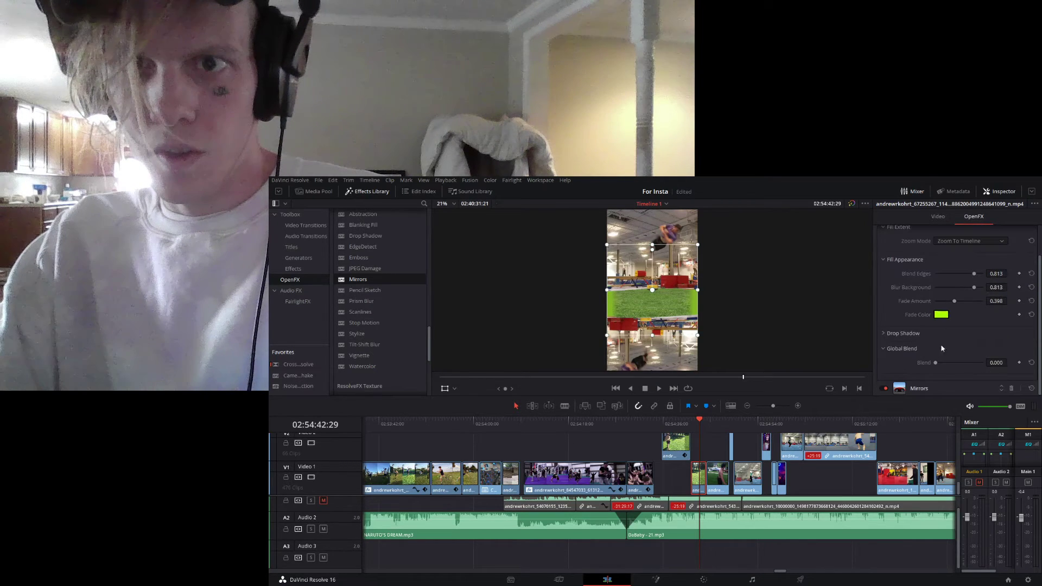
click(961, 389)
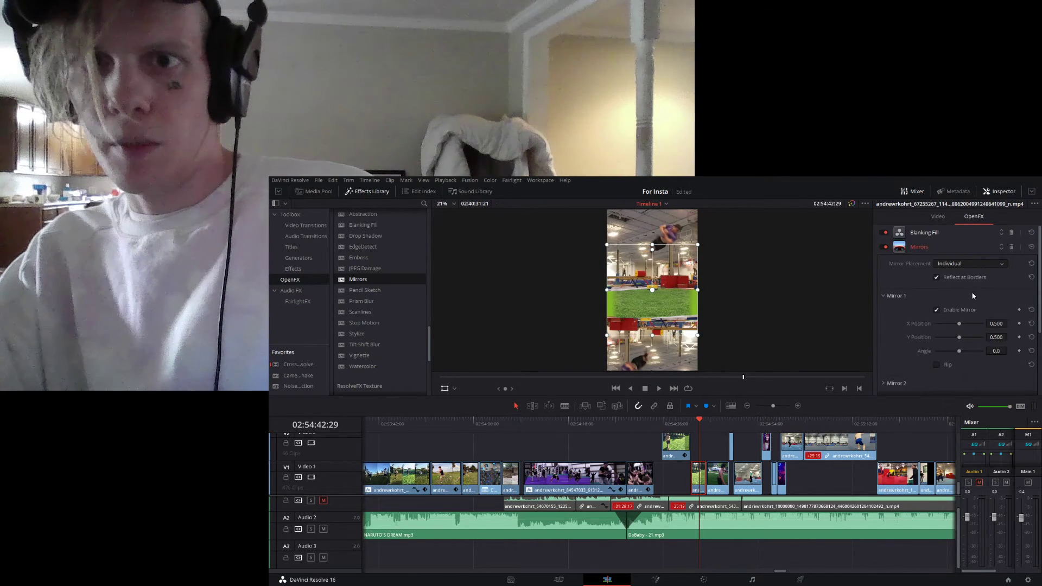
click(974, 288)
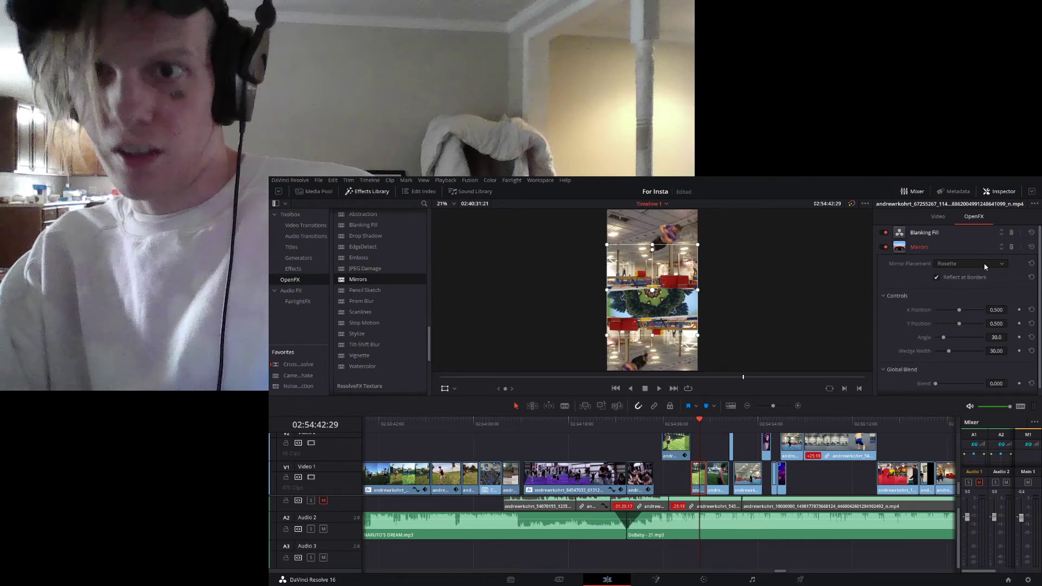
- Try the Kaleidoscope mirror placement on the grass clip, play it back, and undo the change
click(972, 291)
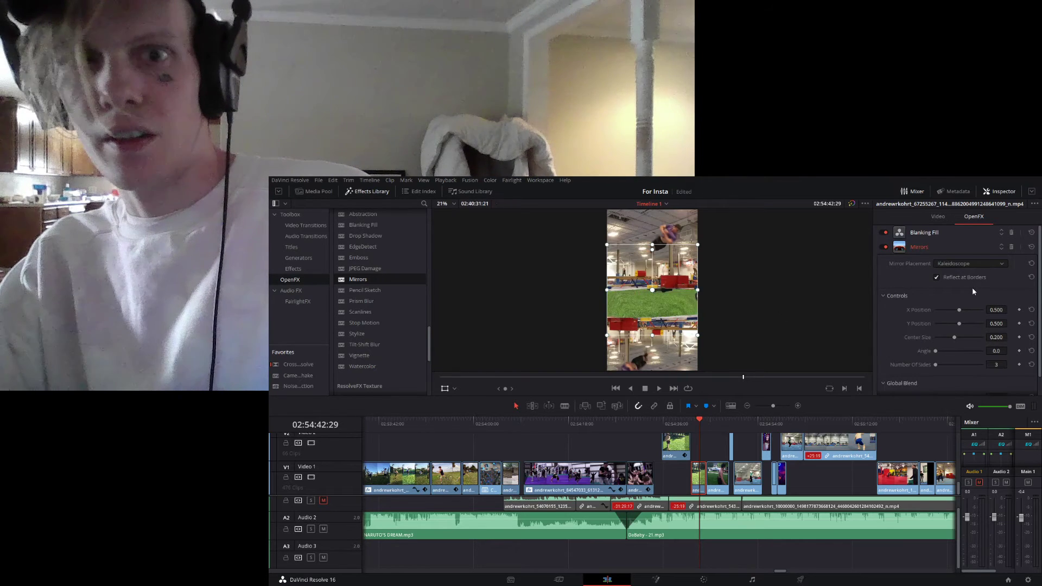
click(691, 424)
key(space)
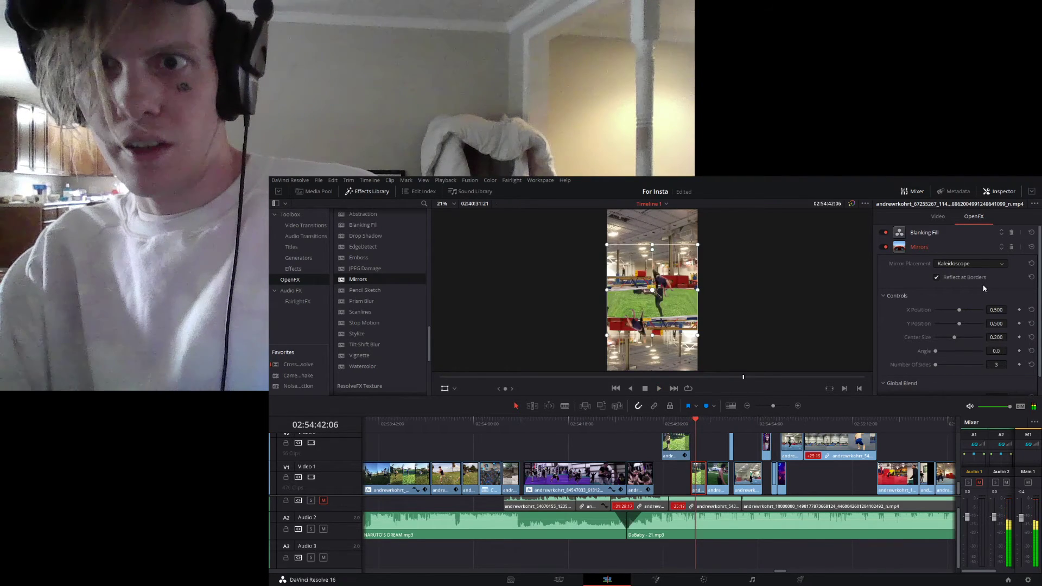
key(ctrl+z)
- Play back the grass clip with the Rosette mirrors and turn that Video 1 clip into a compound clip
click(692, 422)
key(space)
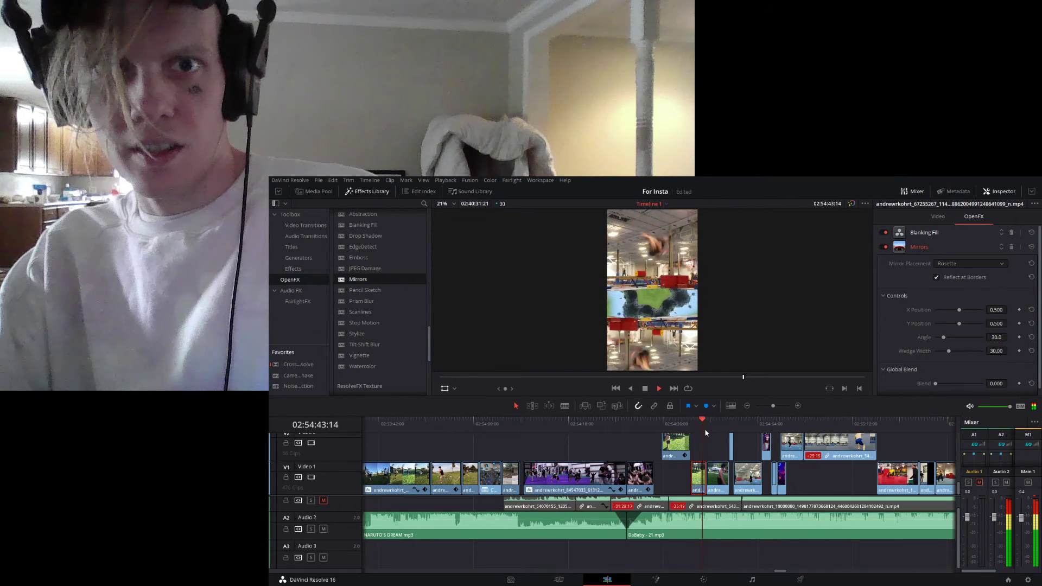
key(space)
mouse_move(683, 305)
mouse_down()
mouse_move(688, 294)
mouse_move(681, 306)
mouse_up()
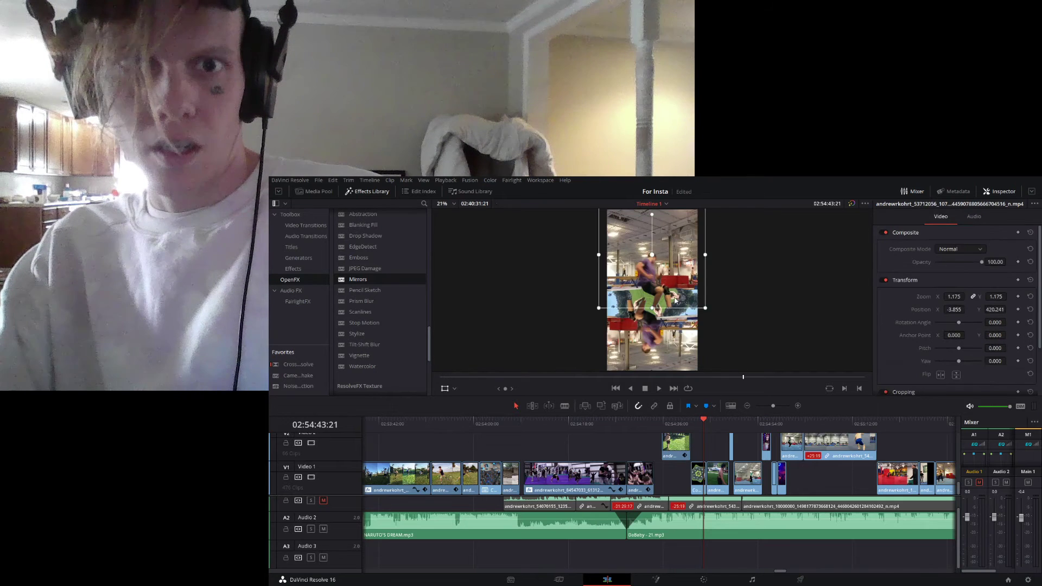
click(698, 474)
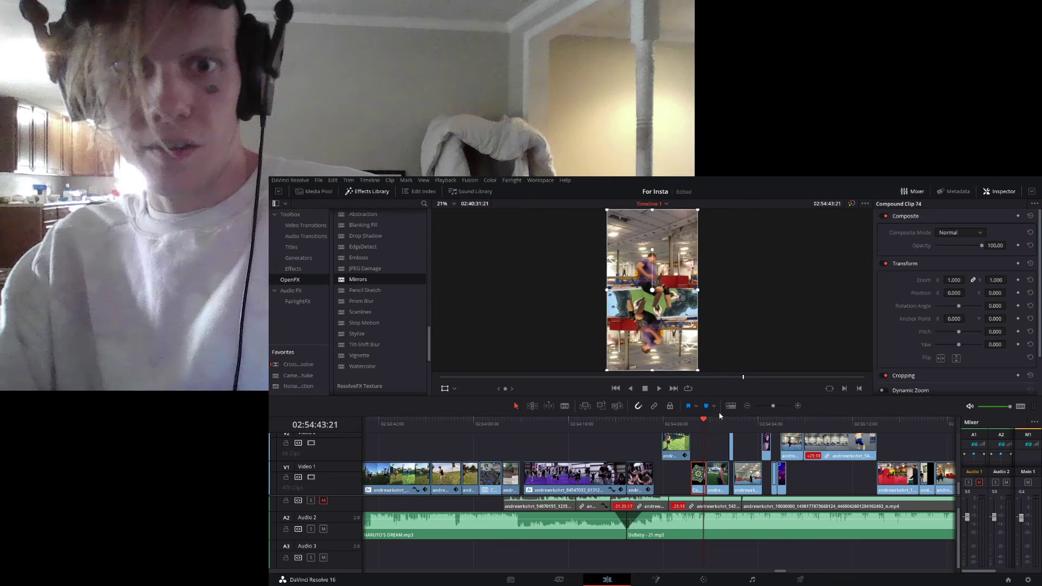
- Undo the compound clip, reposition the grass clip on Video 1 to X 523.200, Y 259.200, and play the section back
key(ctrl+z)
click(696, 479)
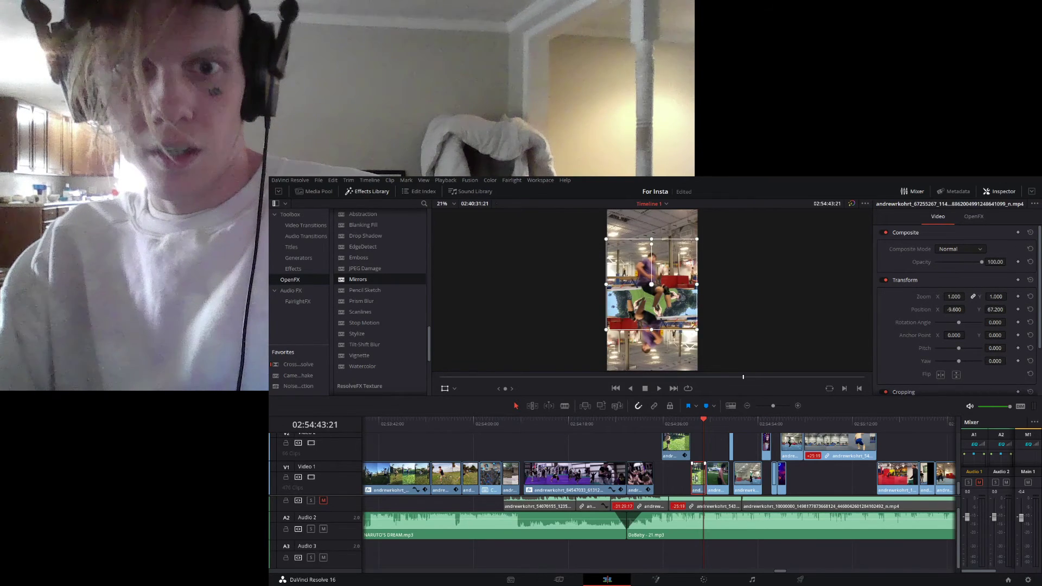
drag(685, 297, 730, 283)
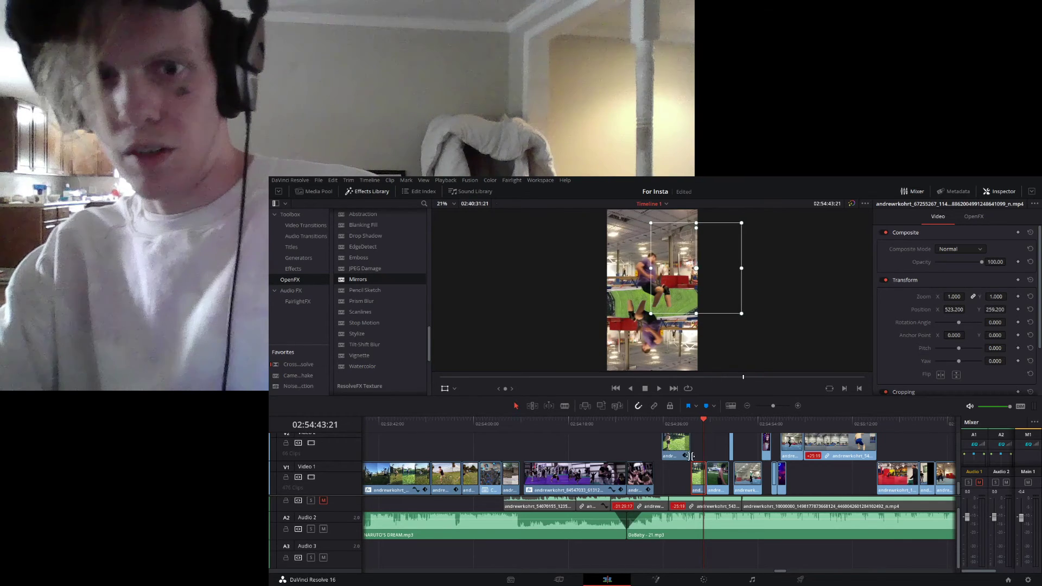
click(694, 426)
key(space)
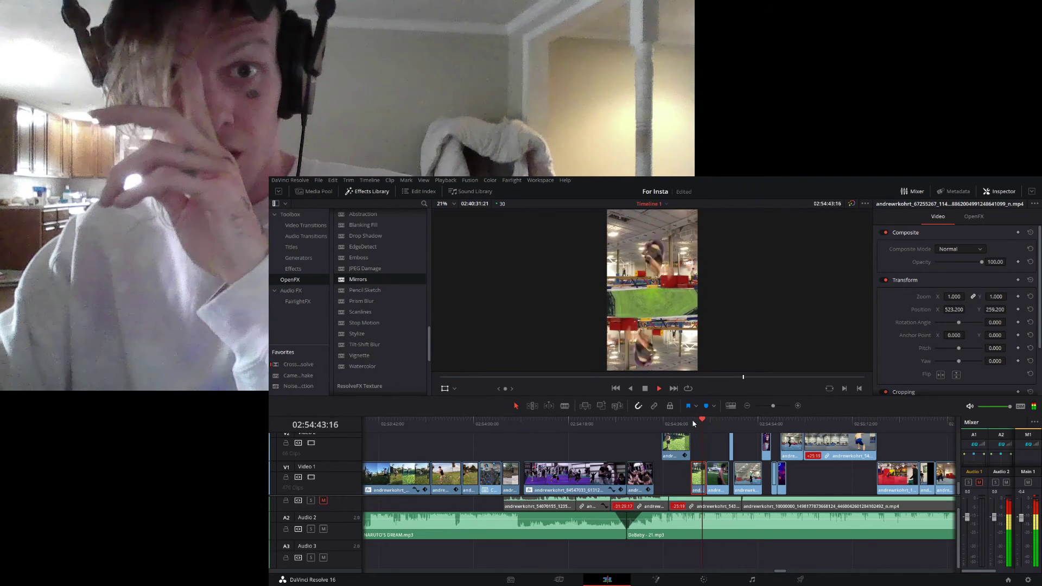
key(space)
- Shift the short grass clip on Video 1 slightly earlier, show its retime controls, and play back the section
click(696, 476)
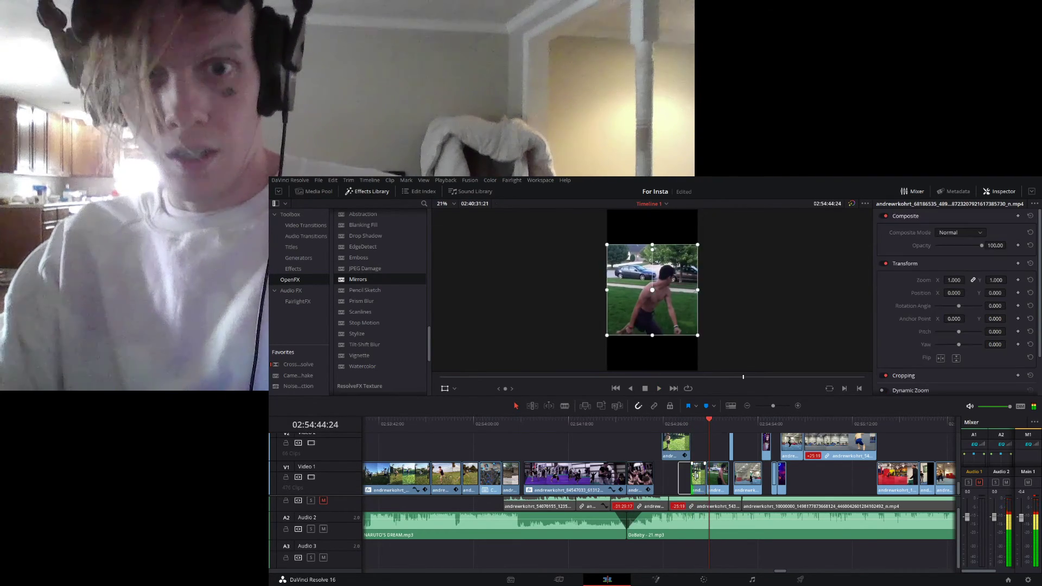
click(701, 479)
mouse_move(700, 478)
mouse_down()
mouse_move(685, 477)
mouse_move(706, 456)
mouse_move(693, 478)
mouse_up()
key(ctrl+r)
click(692, 423)
key(space)
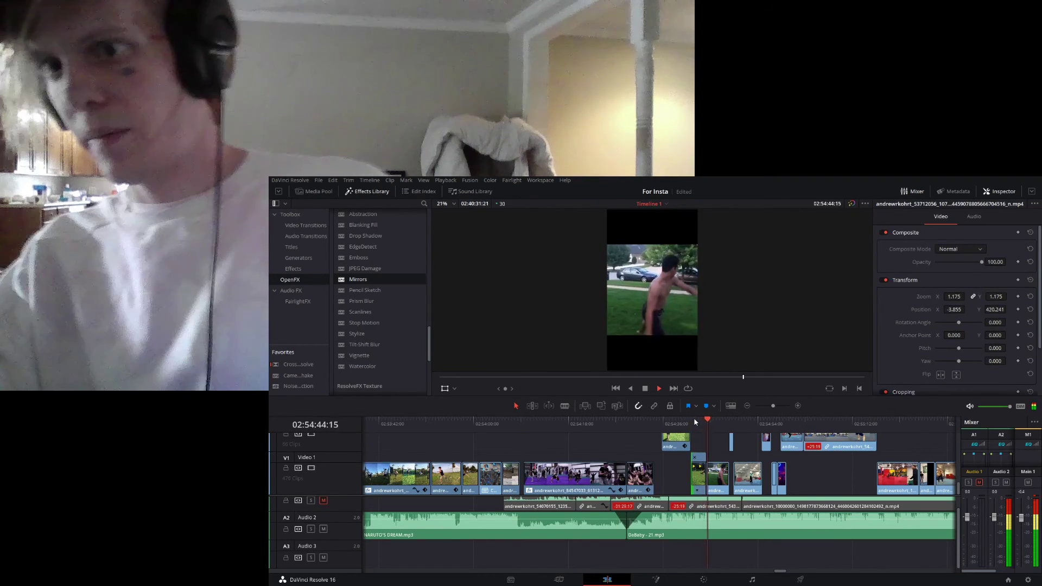
key(space)
- Move the playhead to 02:54:44:09 and examine the clip arrangement across a wider span of the timeline
drag(698, 422, 706, 422)
drag(773, 406, 769, 406)
drag(778, 571, 781, 574)
scroll(601, 446, up, 2)
scroll(569, 436, down, 2)
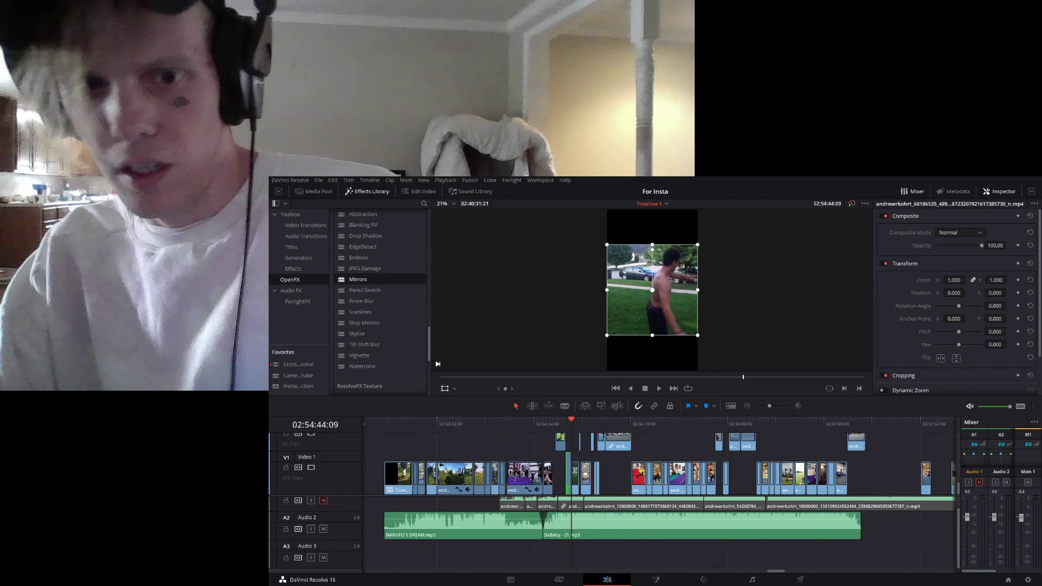